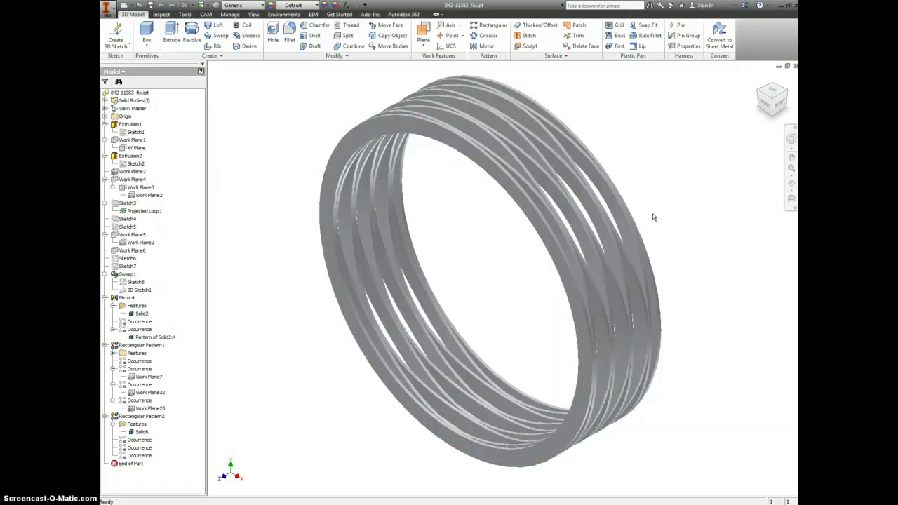
pyautogui.moveTo(653, 218)
pyautogui.mouseDown()
pyautogui.moveTo(627, 212)
pyautogui.moveTo(570, 257)
pyautogui.moveTo(680, 200)
pyautogui.mouseUp()
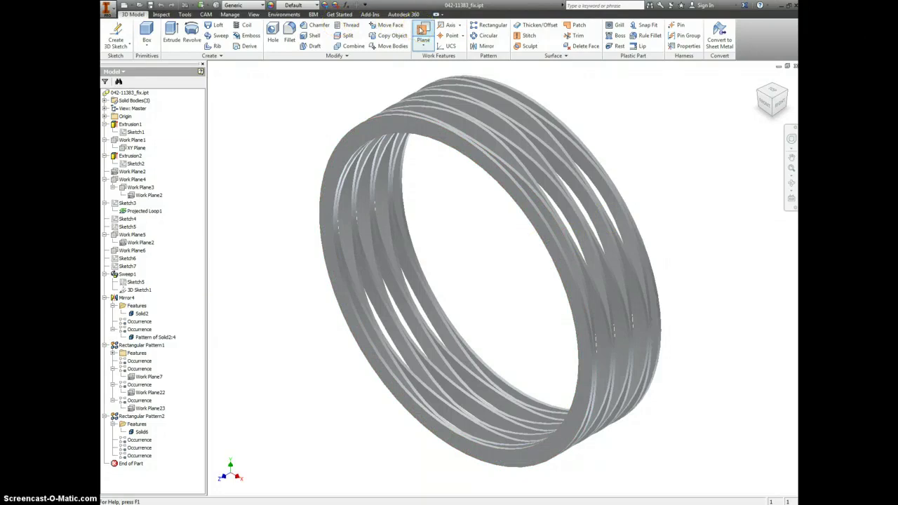
# Create a new part file and open its parameters table
pyautogui.click(130, 6)
pyautogui.click(144, 17)
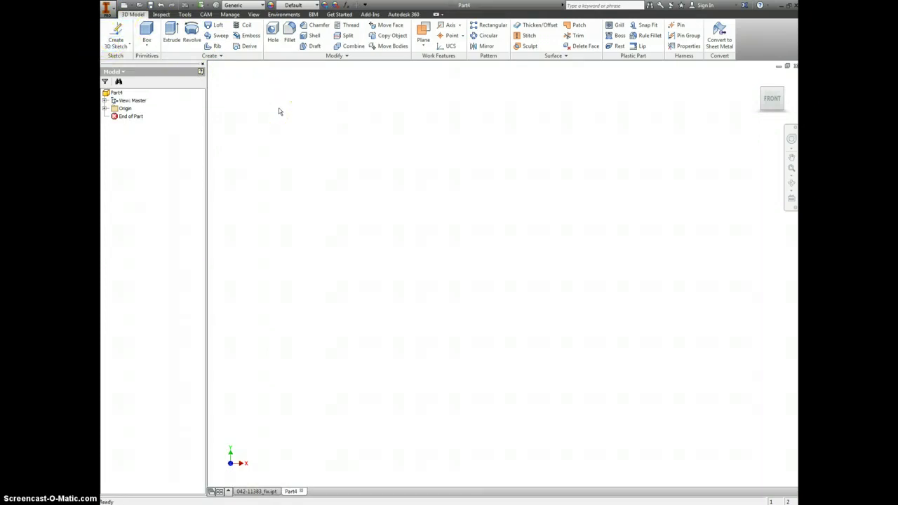
pyautogui.click(229, 15)
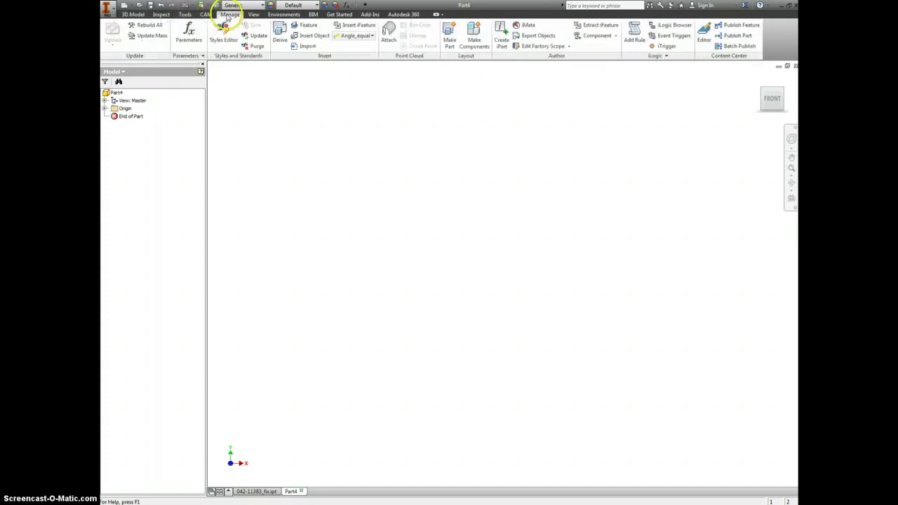
pyautogui.click(188, 32)
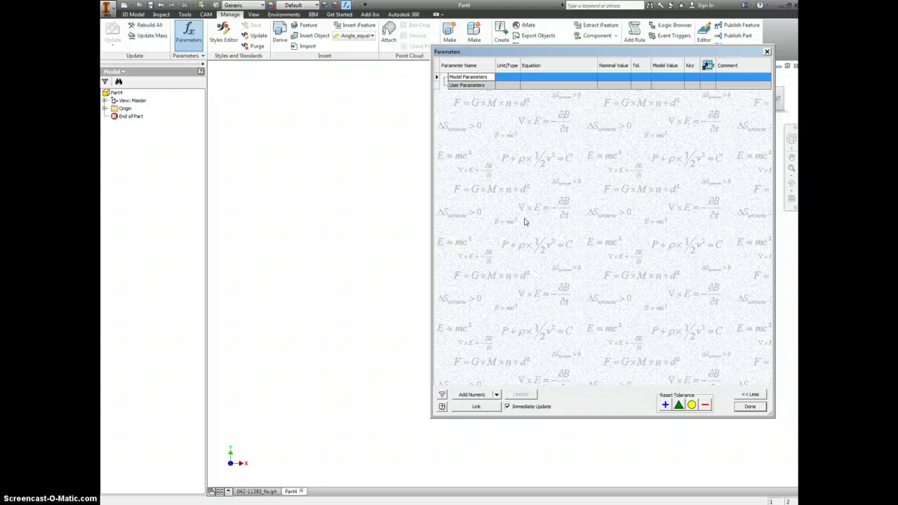
# Add numeric user parameters named ID, THICK, WIDTH, FREE_HEIGHT, COIL_HEIGHT, COIL_SPRING and TURNS
pyautogui.click(474, 395)
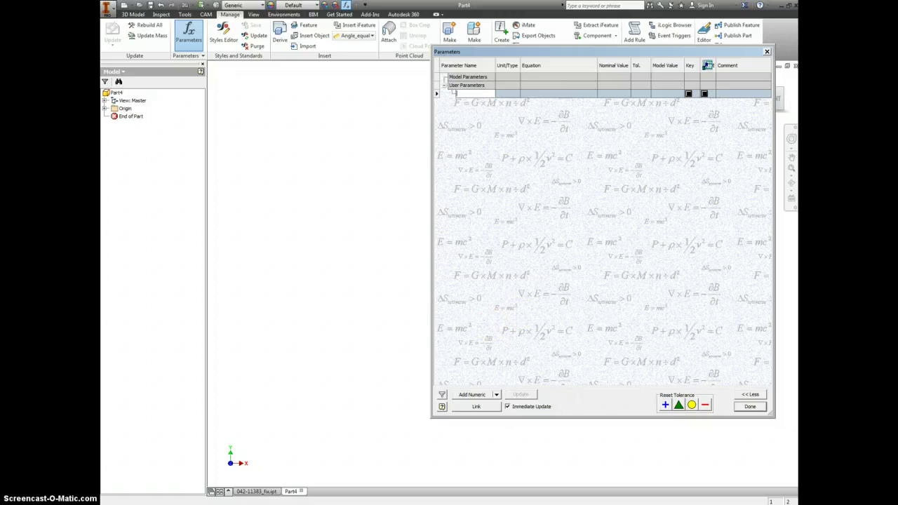
pyautogui.click(472, 395)
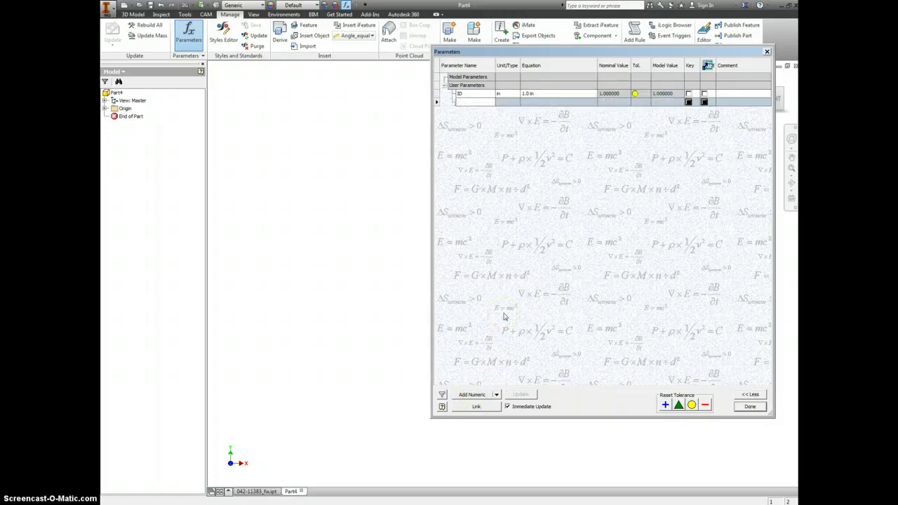
pyautogui.write('THICK')
pyautogui.press('Return')
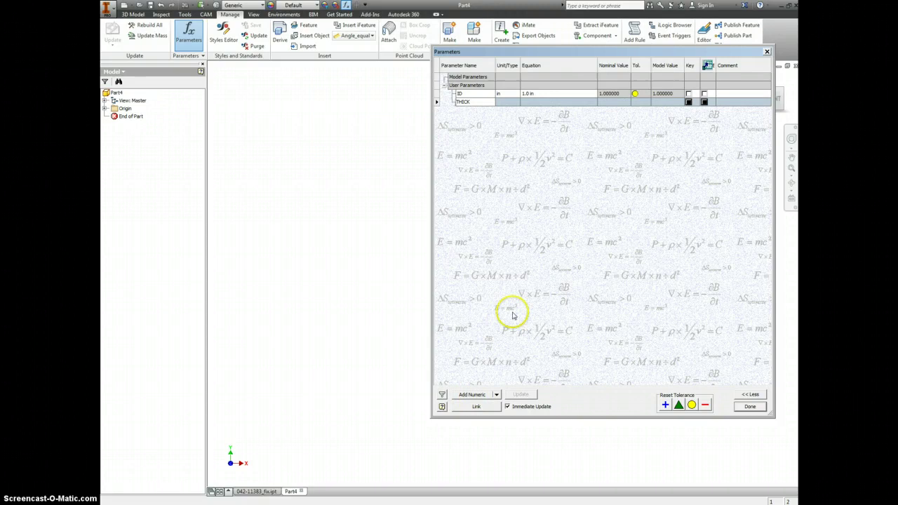
pyautogui.press('Return')
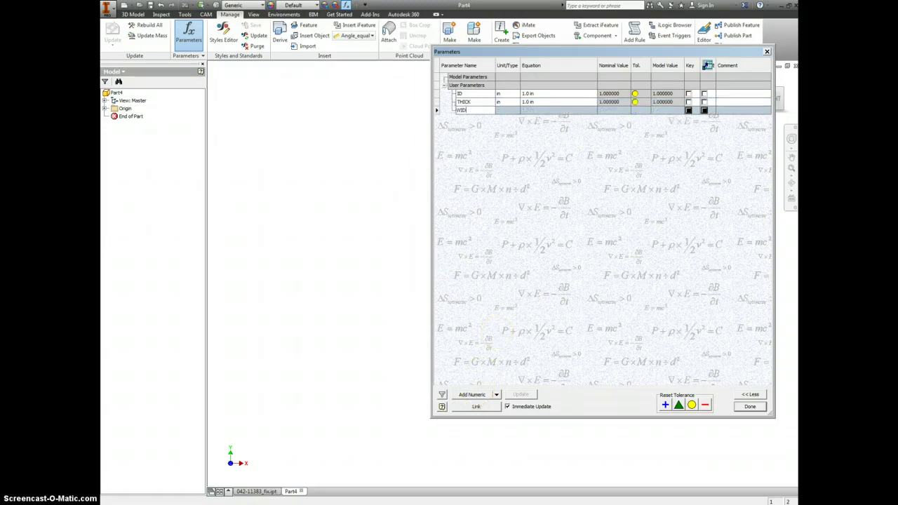
pyautogui.click(496, 326)
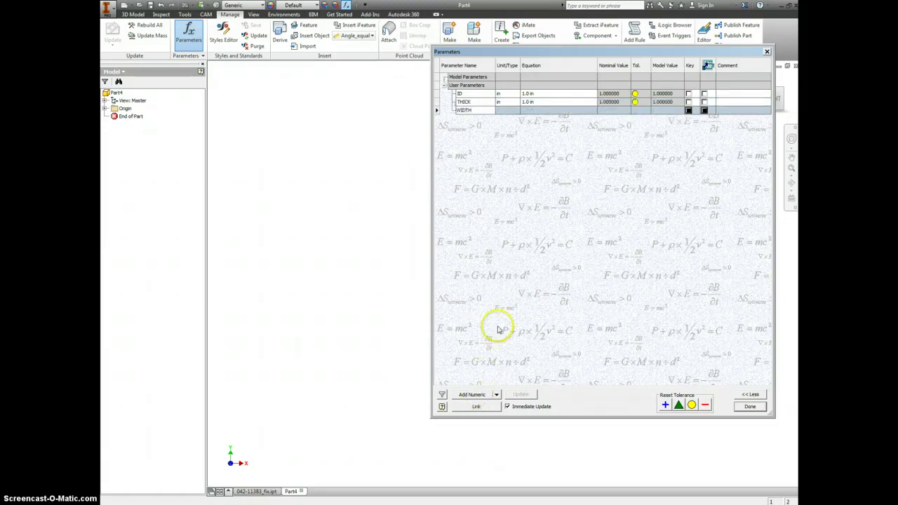
pyautogui.click(472, 395)
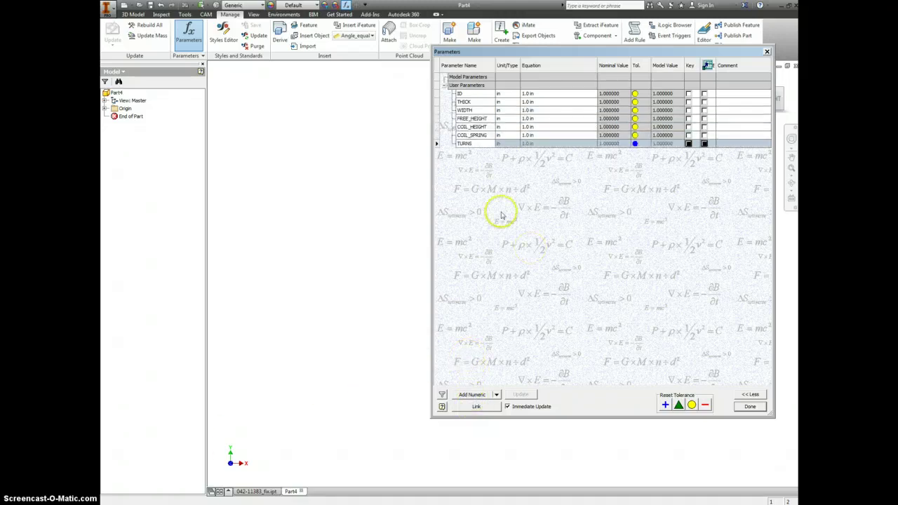
# Set the ID parameter to 3.56 in, THICK to 0.035 in and WIDTH to 0.2 in
pyautogui.click(534, 93)
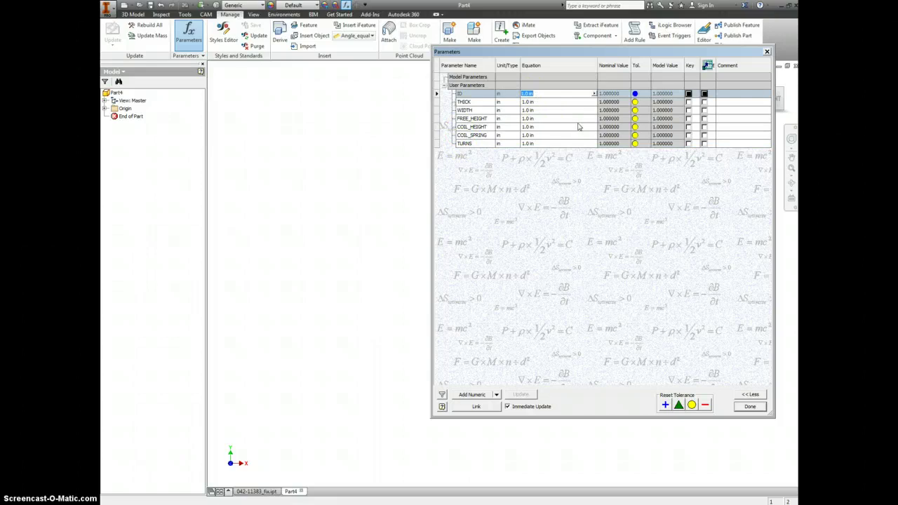
pyautogui.write('3.56')
pyautogui.press('Return')
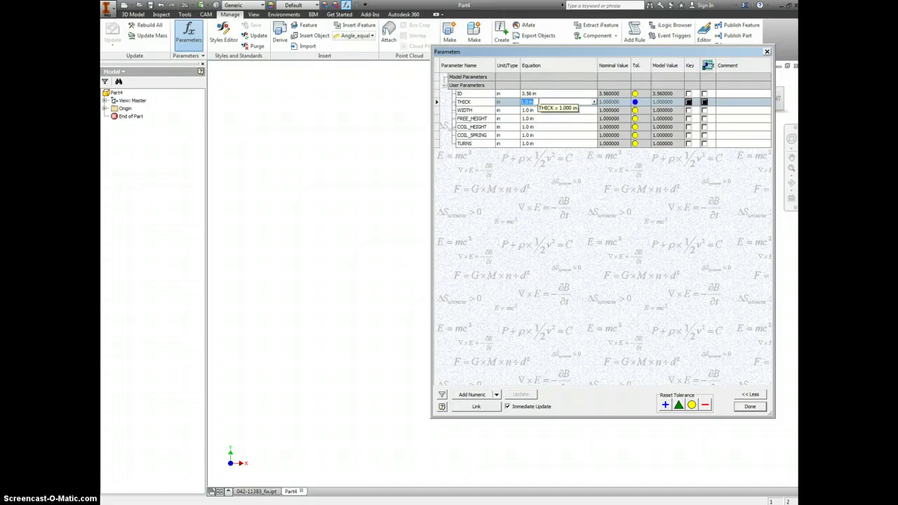
pyautogui.write('.035')
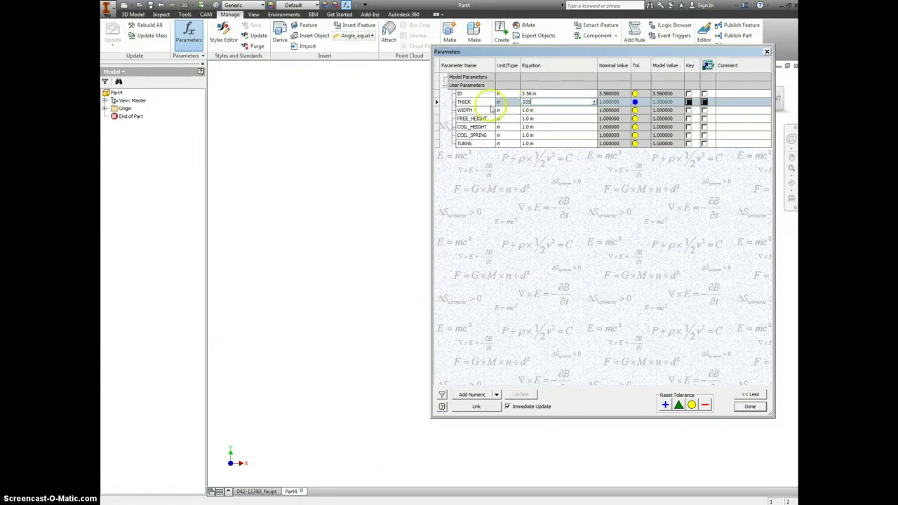
pyautogui.press('Return')
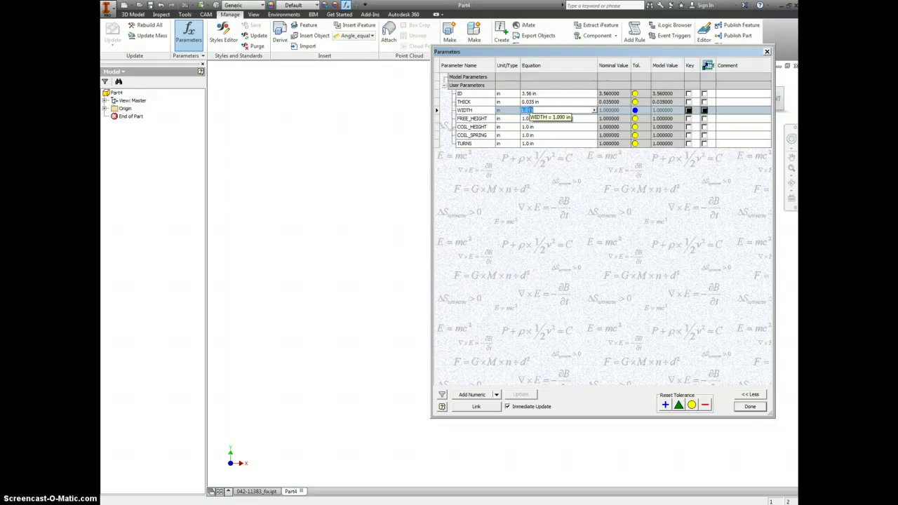
pyautogui.write('.2')
pyautogui.press('Return')
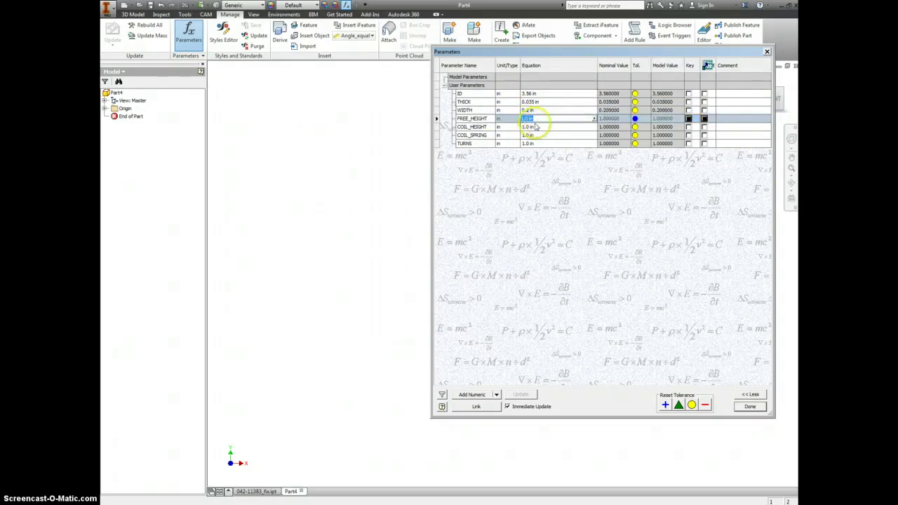
# Define COIL_HEIGHT with the equation FREE_HEIGHT-(THICK*2), keeping FREE_HEIGHT at 1.0 in
pyautogui.press('Return')
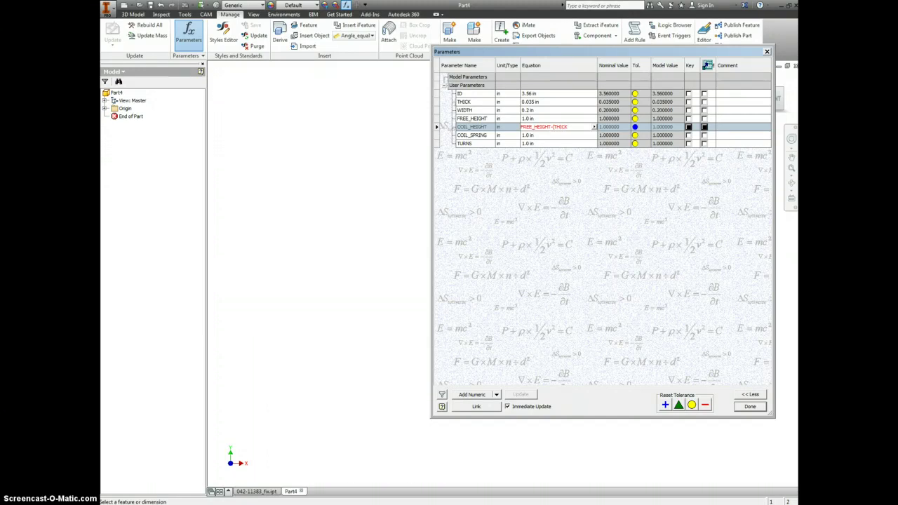
pyautogui.write('-(THICK*')
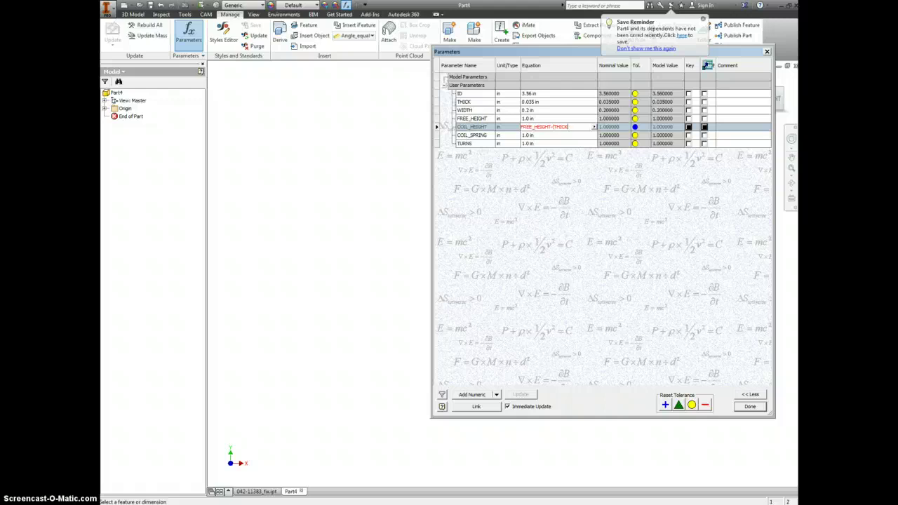
pyautogui.write('2')
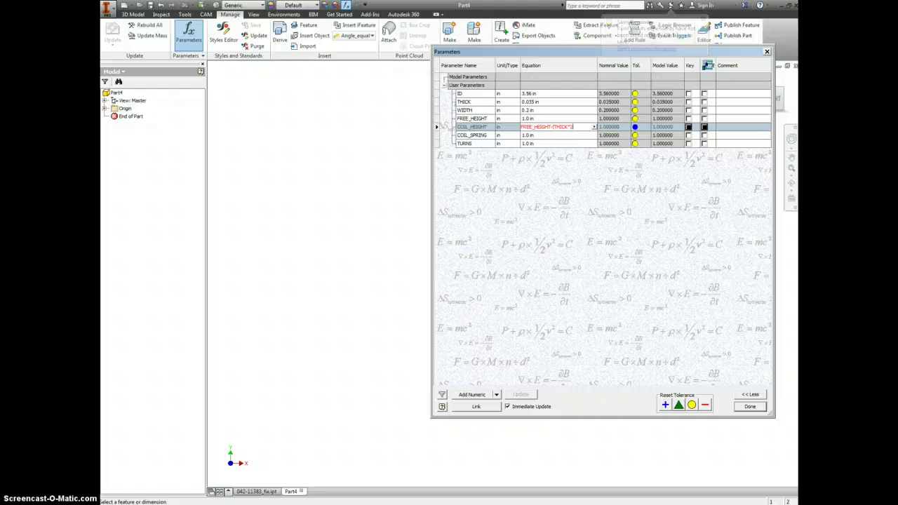
pyautogui.write(')')
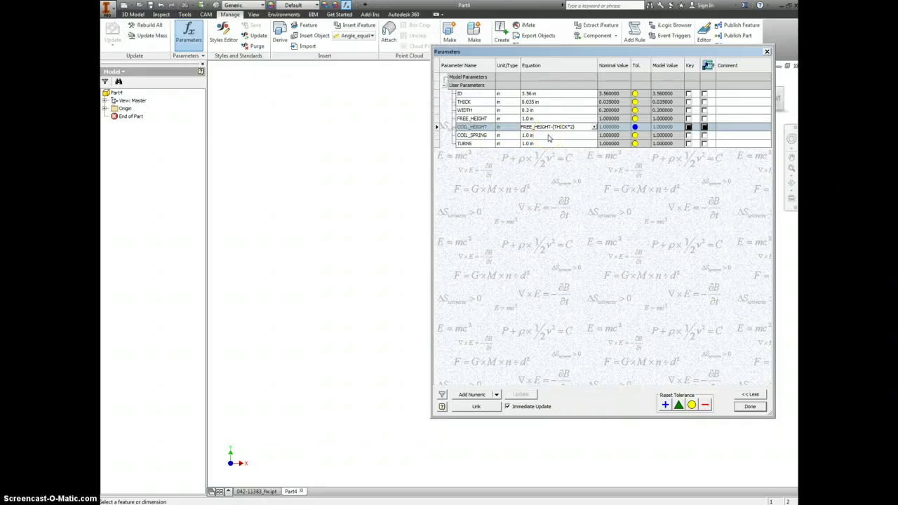
# Define COIL_SPRING with the equation COIL_HEIGHT / TURNS
pyautogui.click(545, 135)
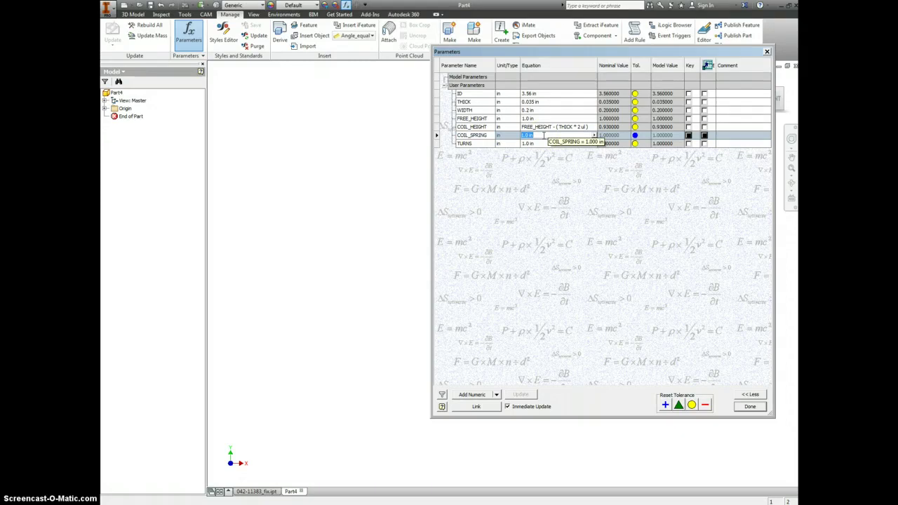
pyautogui.write('C')
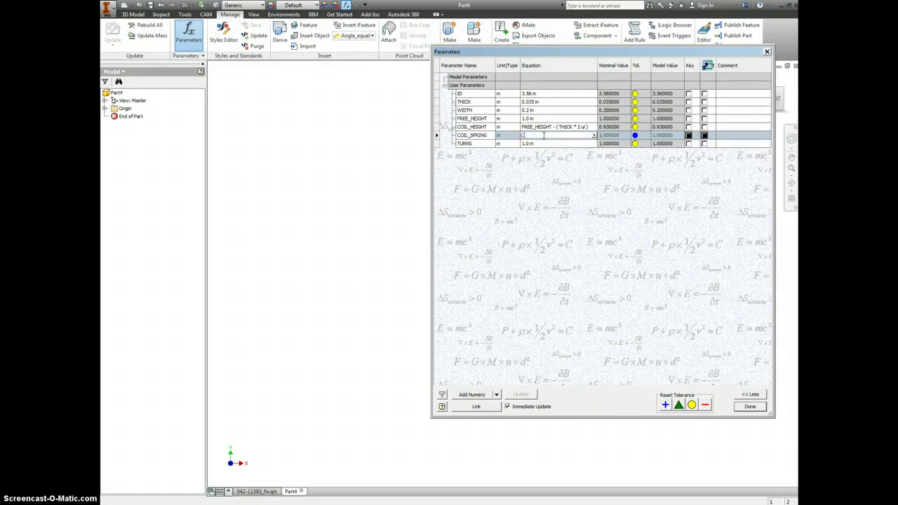
pyautogui.click(594, 135)
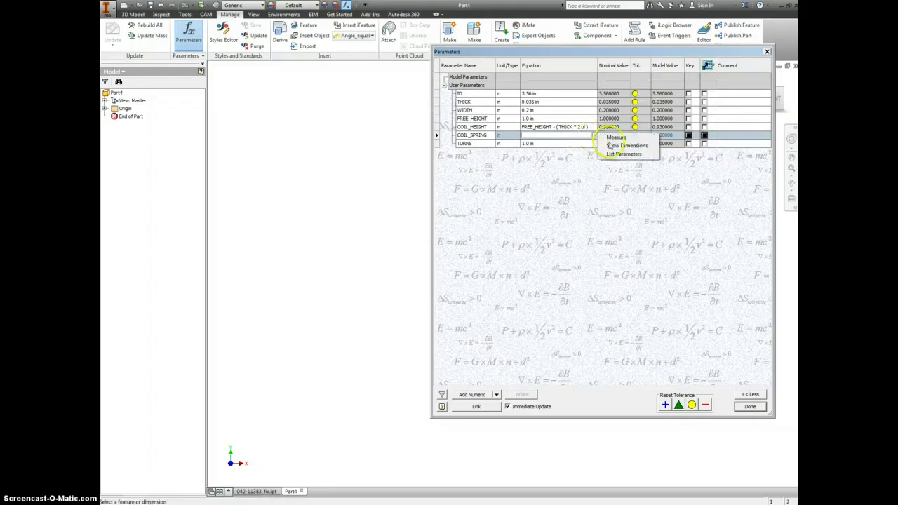
pyautogui.click(595, 135)
pyautogui.click(595, 134)
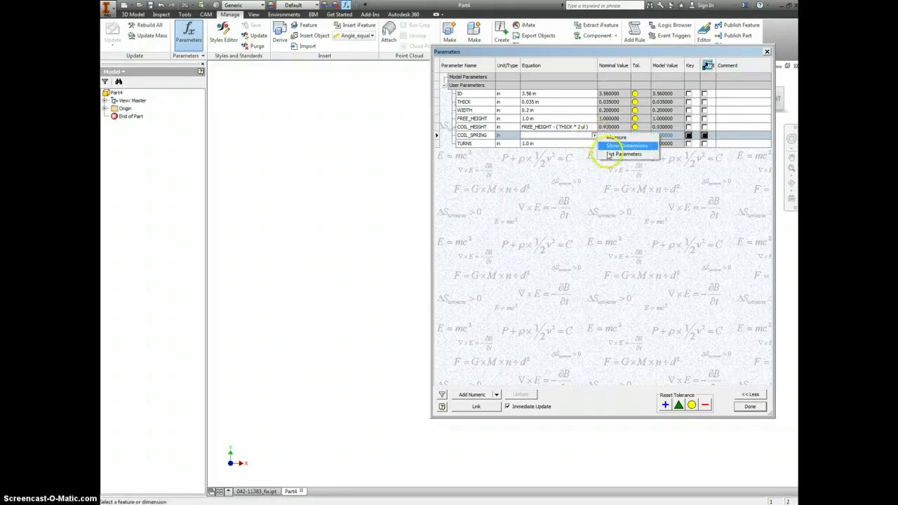
pyautogui.click(609, 153)
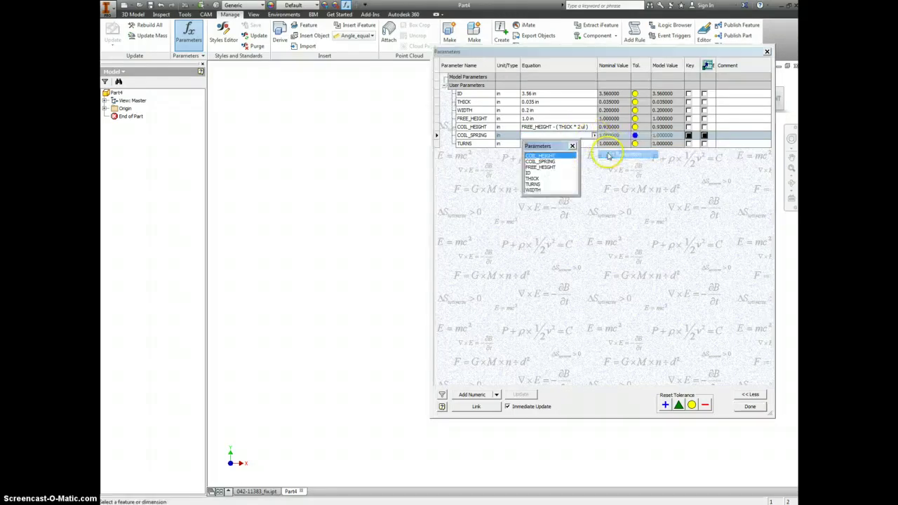
pyautogui.doubleClick(540, 155)
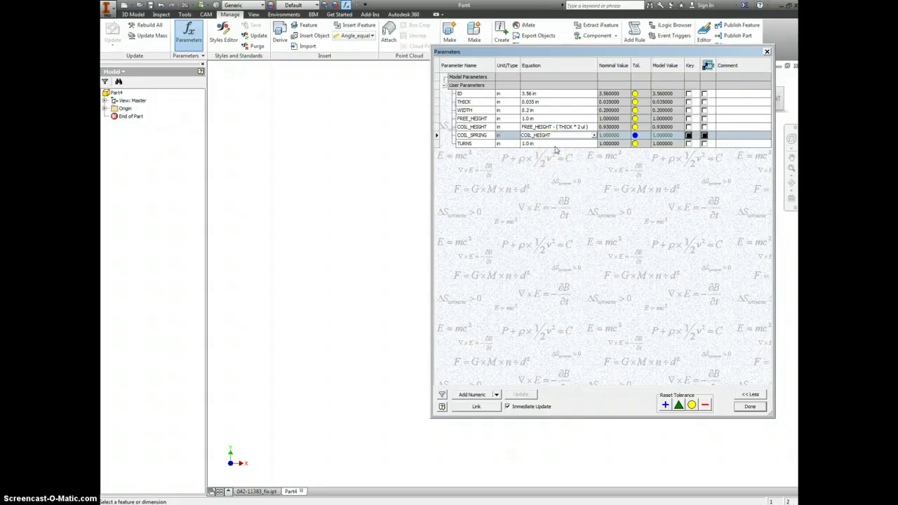
pyautogui.write('*')
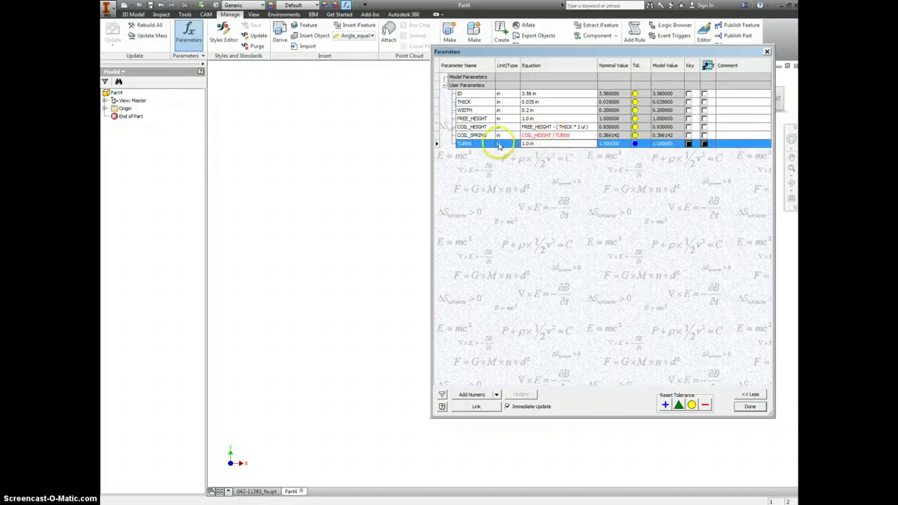
# Change the TURNS parameter to unitless (ul), set it to 7 and close the parameters table
pyautogui.click(504, 144)
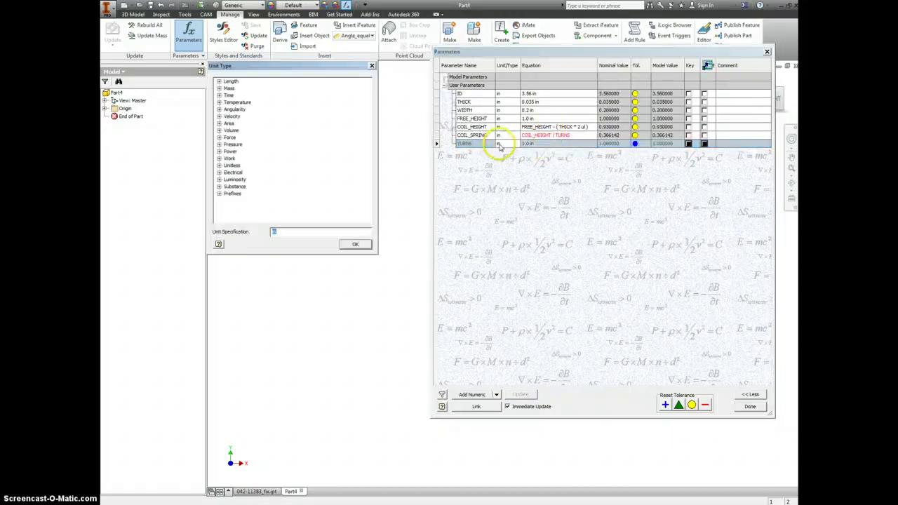
pyautogui.click(219, 165)
pyautogui.click(355, 244)
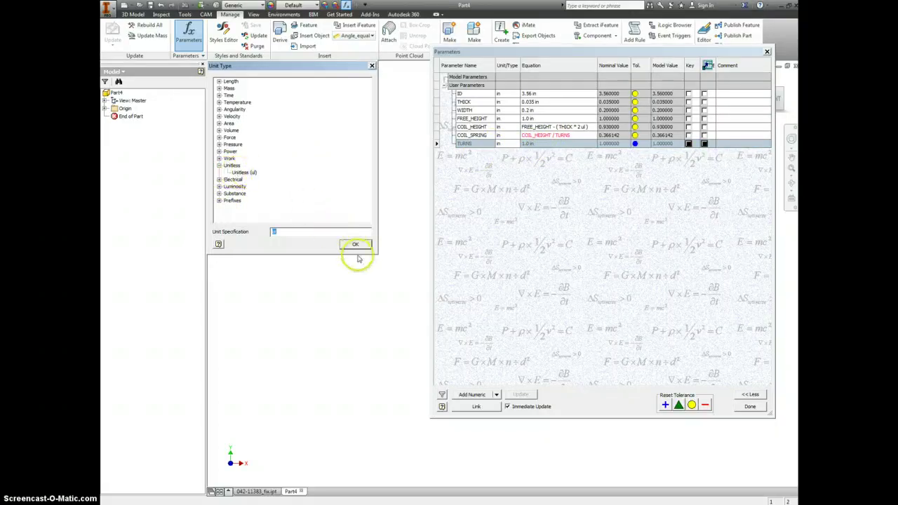
pyautogui.click(532, 145)
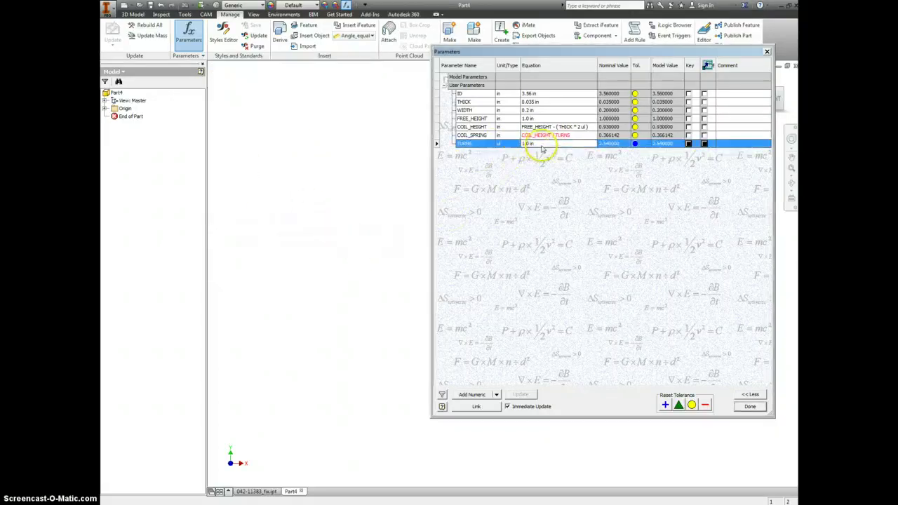
pyautogui.click(539, 144)
pyautogui.write('7')
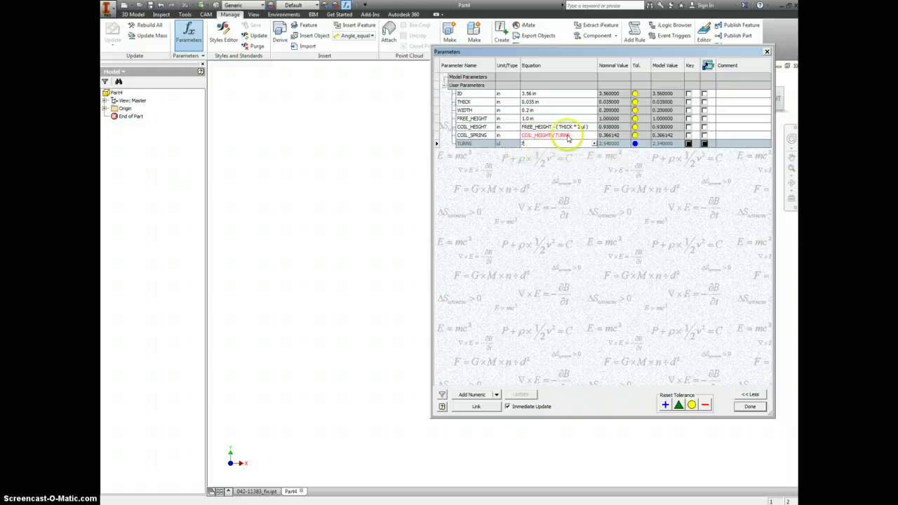
pyautogui.press('Return')
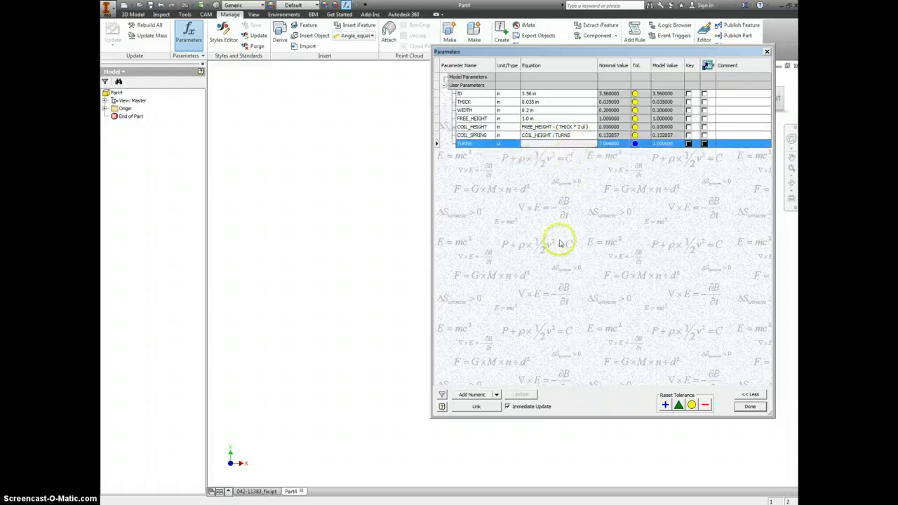
pyautogui.click(740, 408)
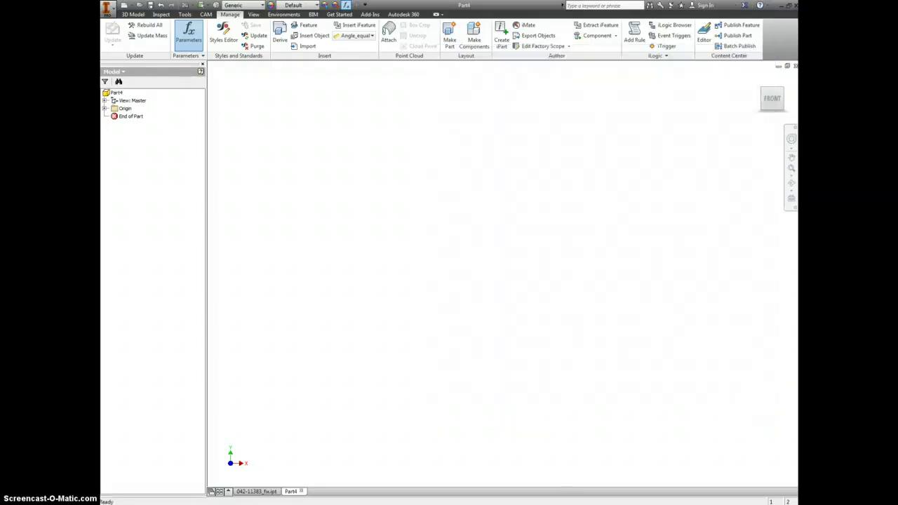
# Start a 2D sketch on the horizontal XZ origin plane
pyautogui.click(133, 15)
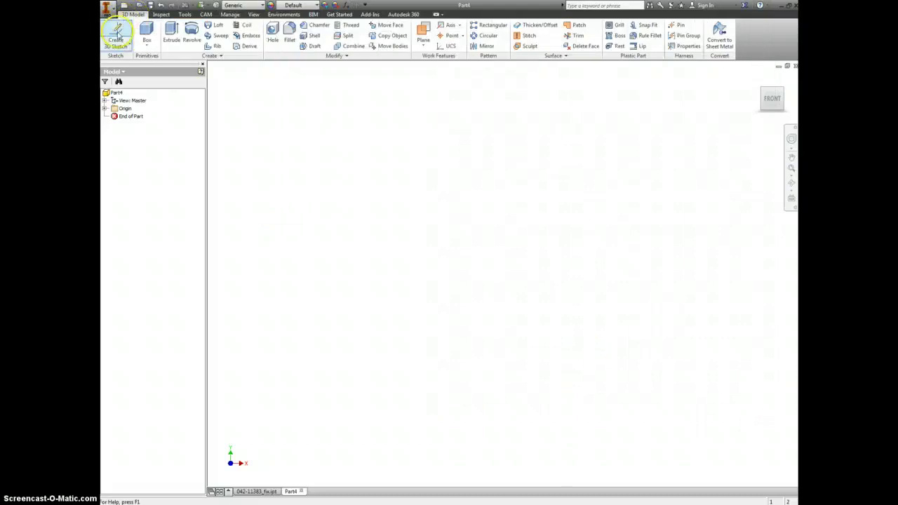
pyautogui.click(116, 44)
pyautogui.click(135, 62)
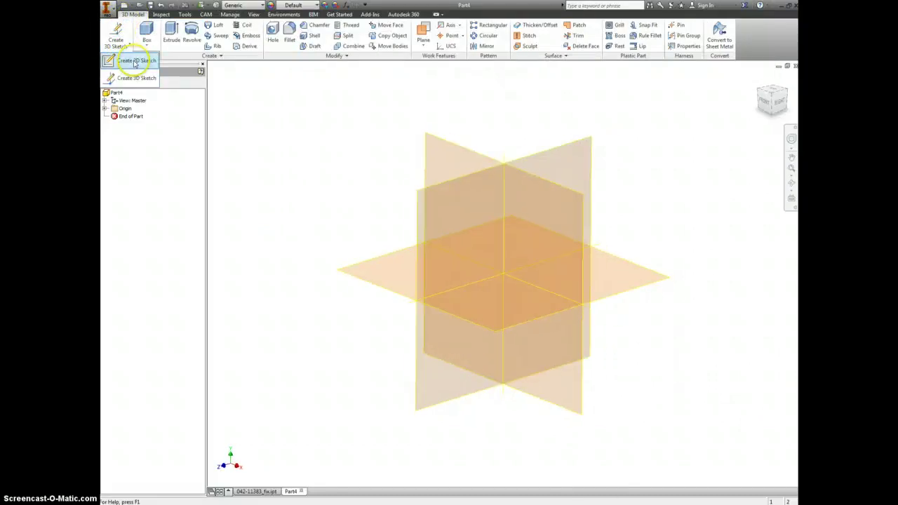
pyautogui.click(504, 291)
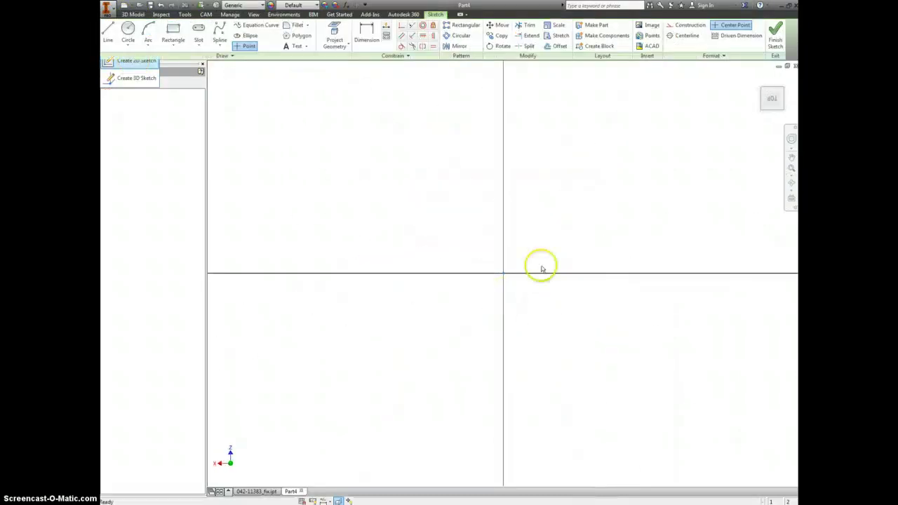
# Sketch two concentric circles centred on the origin, with the inner one about 1.01 in in diameter
pyautogui.press('c')
pyautogui.click(503, 273)
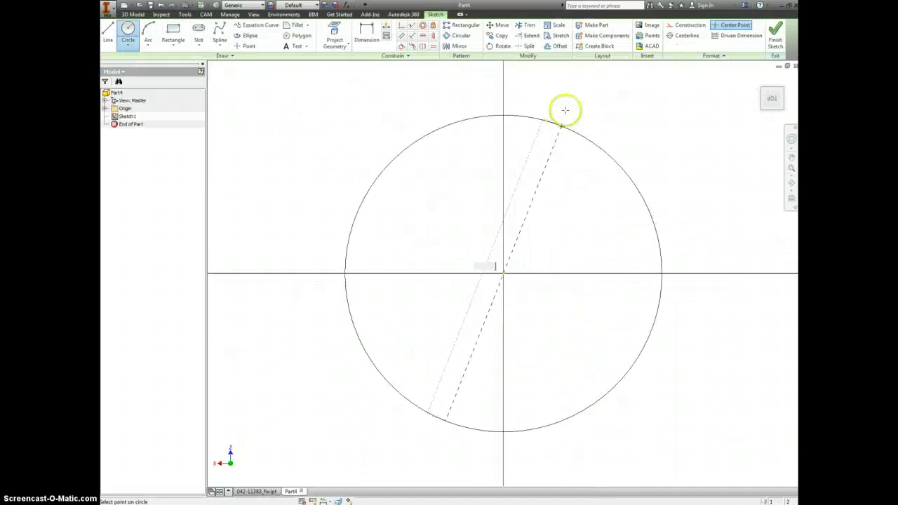
pyautogui.click(576, 82)
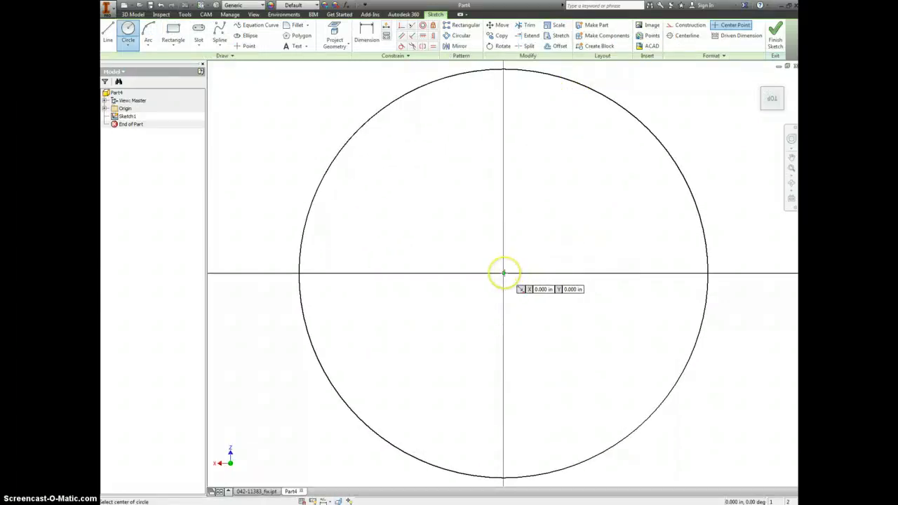
pyautogui.click(504, 273)
pyautogui.click(597, 146)
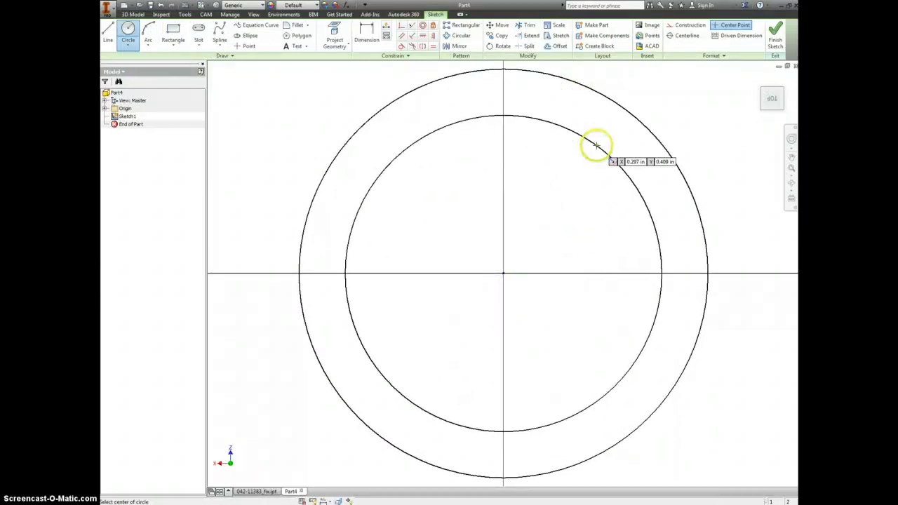
# Dimension the inner circle's diameter and set it to the ID parameter
pyautogui.press('d')
pyautogui.click(598, 150)
pyautogui.click(541, 200)
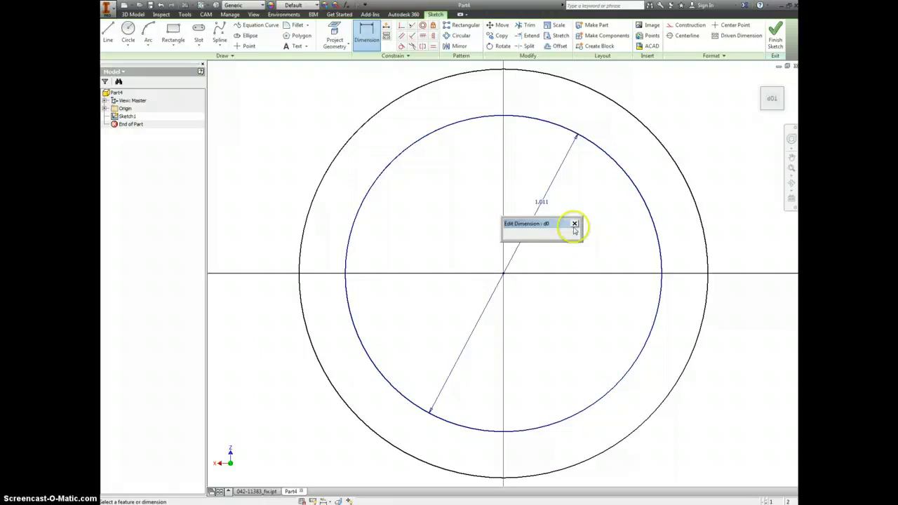
pyautogui.click(564, 234)
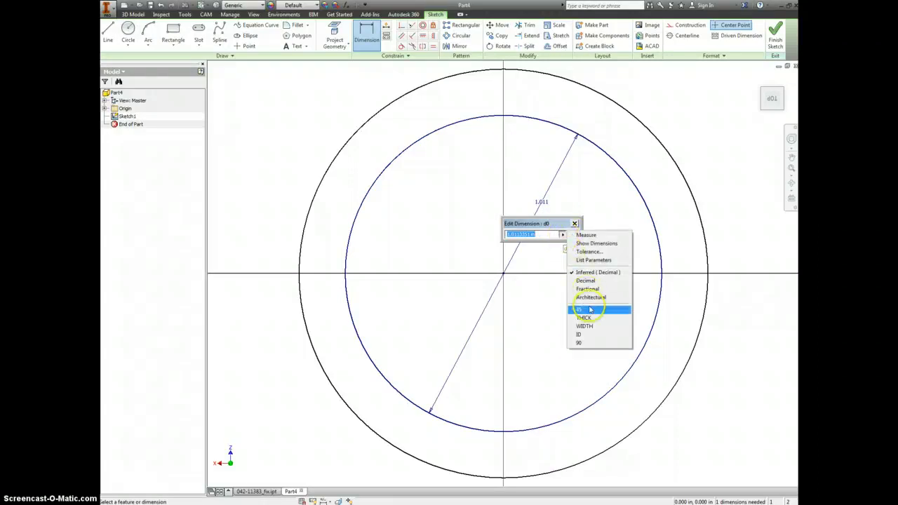
pyautogui.click(587, 334)
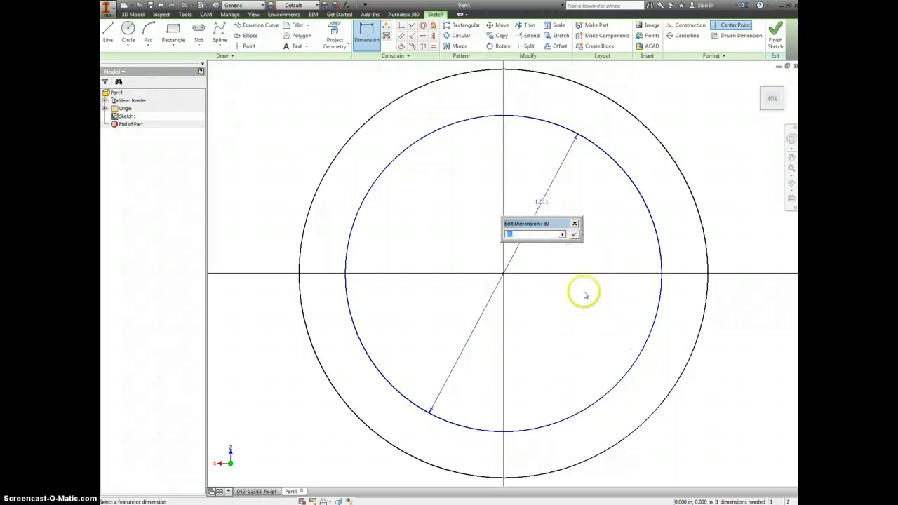
pyautogui.click(575, 234)
pyautogui.press('Home')
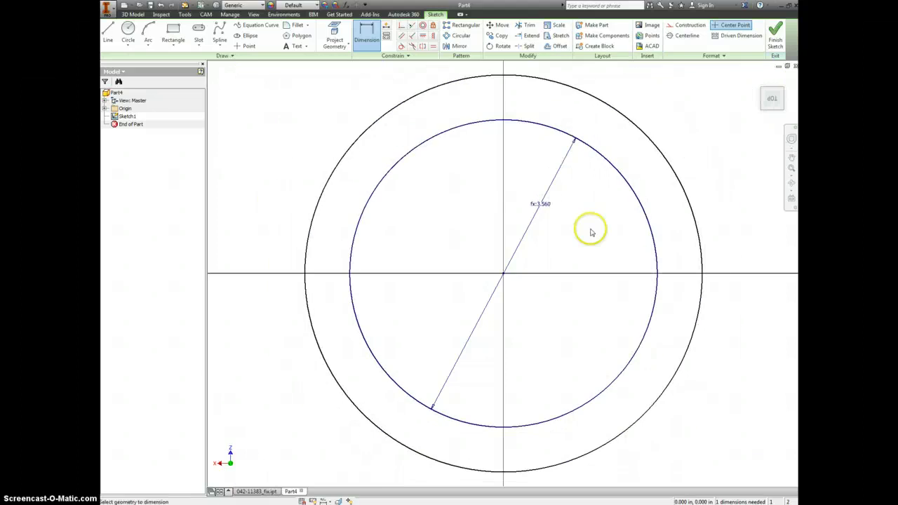
# Dimension the radial gap between the inner and outer circles and set it to the WIDTH parameter
pyautogui.click(628, 173)
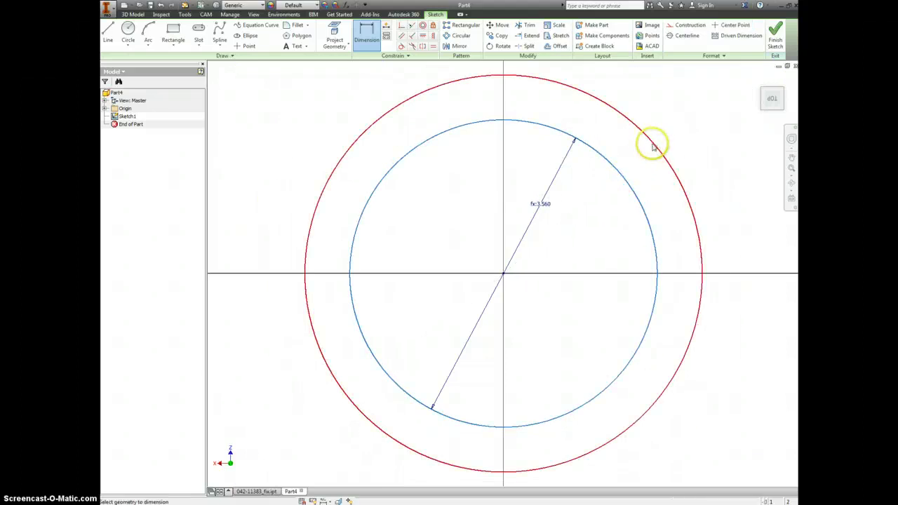
pyautogui.click(652, 145)
pyautogui.click(646, 158)
pyautogui.click(665, 189)
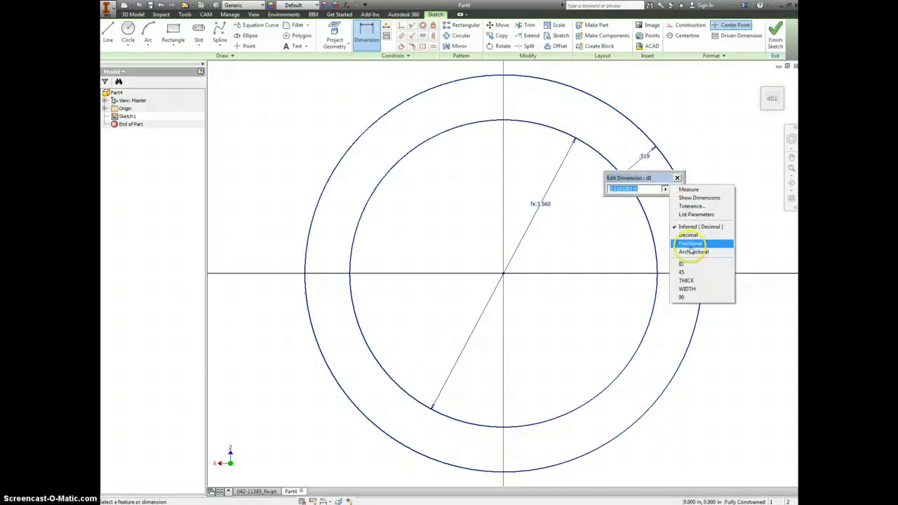
pyautogui.click(688, 281)
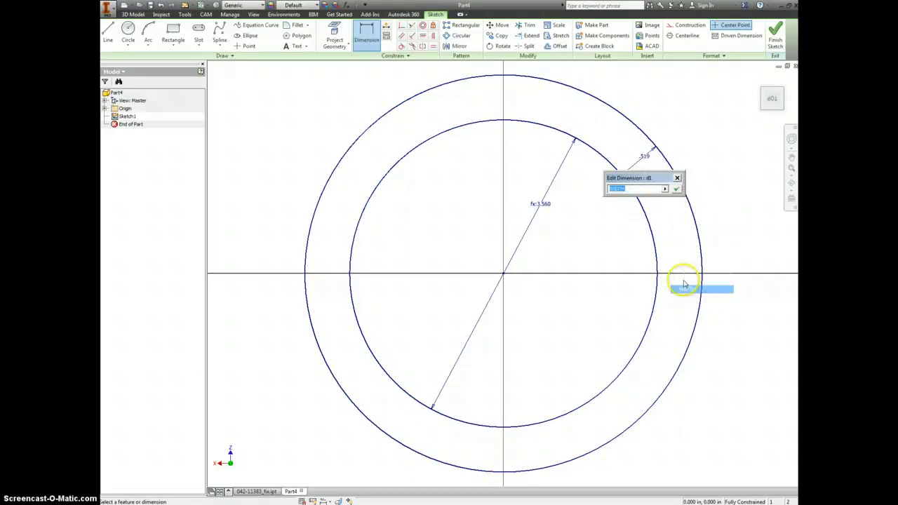
pyautogui.click(677, 189)
# Extrude the ring profile between the two circles by a distance of THICK
pyautogui.press('e')
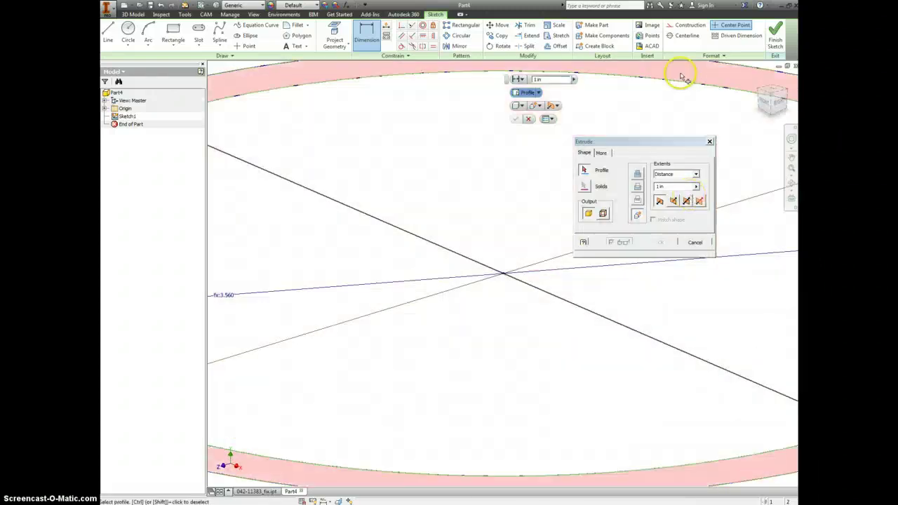
pyautogui.click(680, 77)
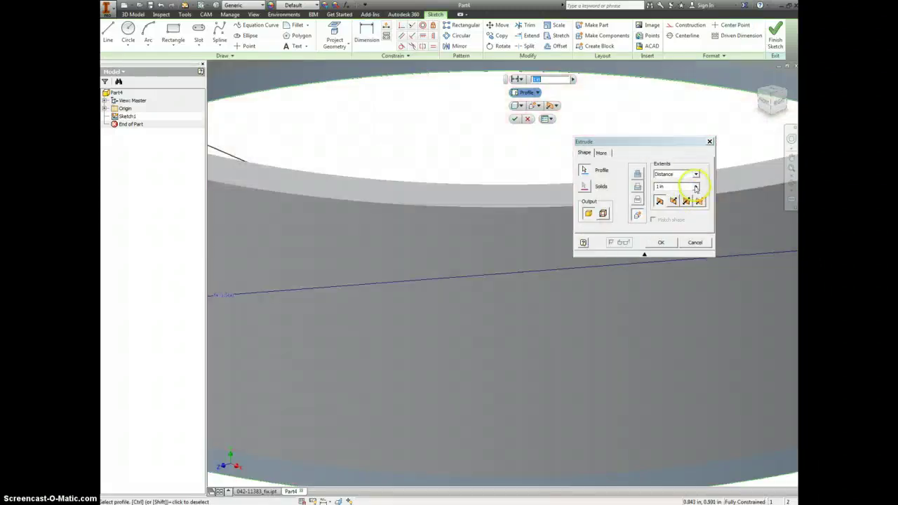
pyautogui.click(695, 189)
pyautogui.click(718, 215)
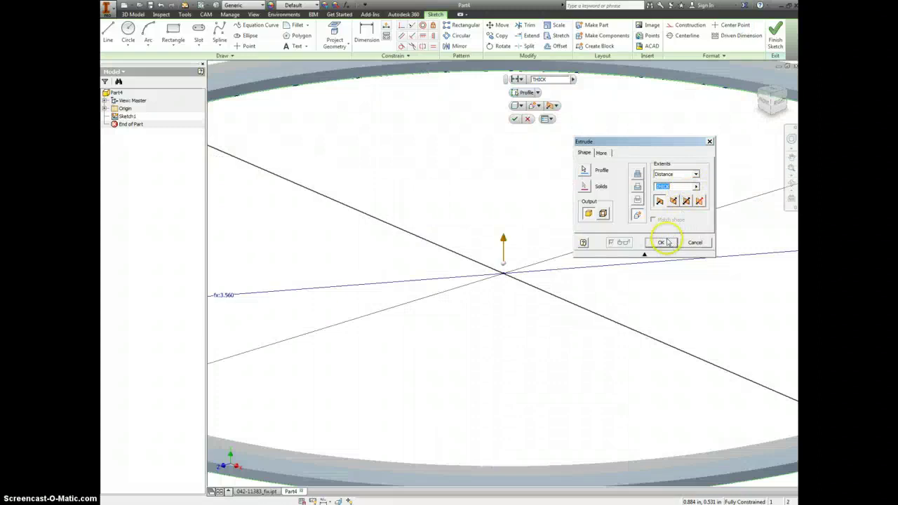
pyautogui.click(662, 242)
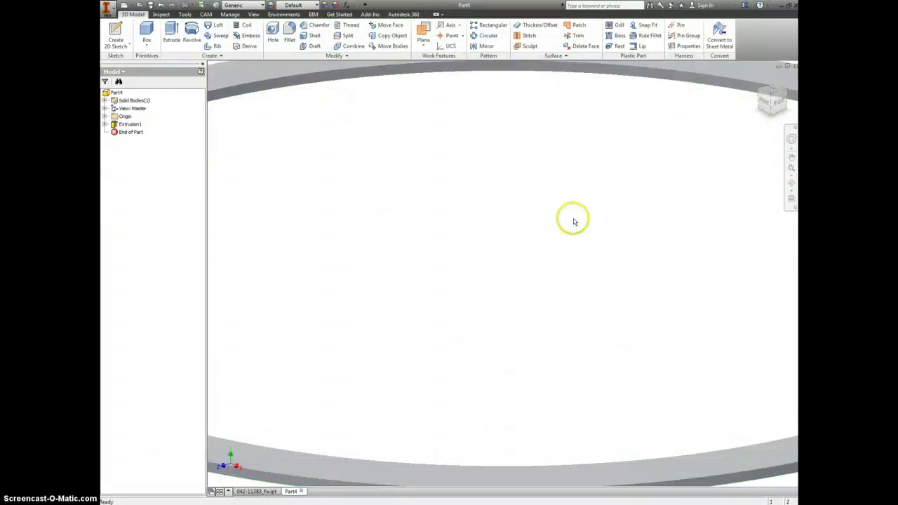
# Create a work plane offset upward from the ring's top face by the FREE_HEIGHT parameter
pyautogui.press('Home')
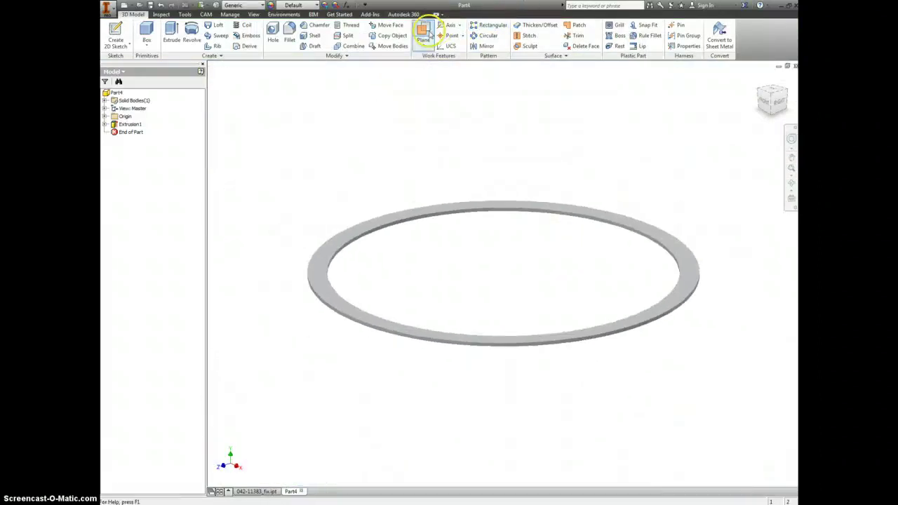
pyautogui.click(428, 33)
pyautogui.moveTo(682, 263); pyautogui.dragTo(660, 130)
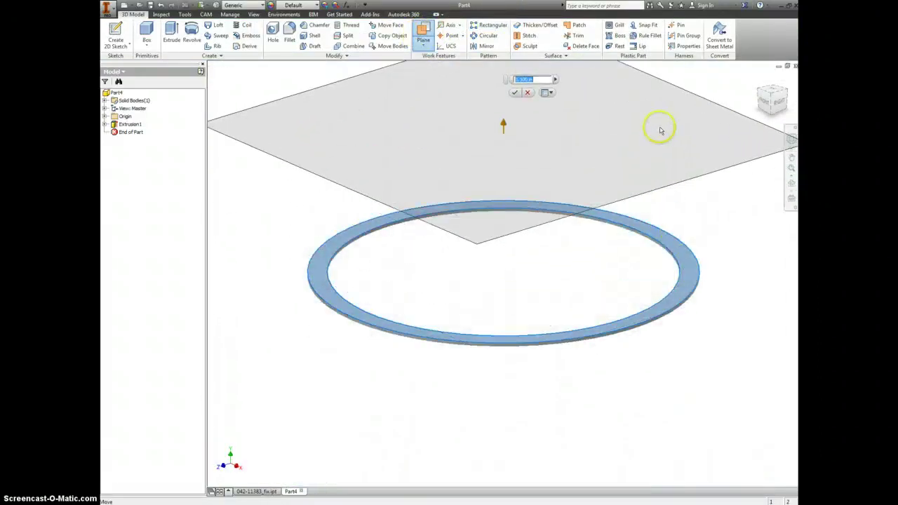
pyautogui.click(557, 81)
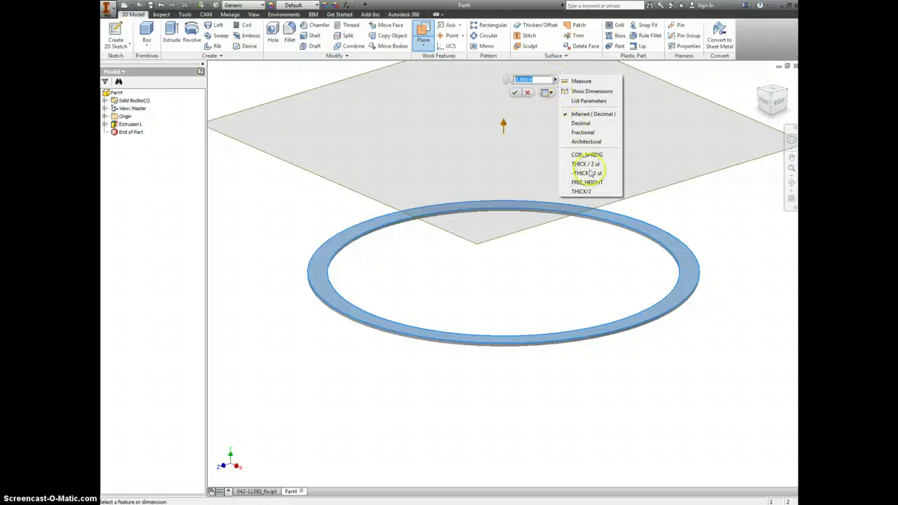
pyautogui.click(586, 181)
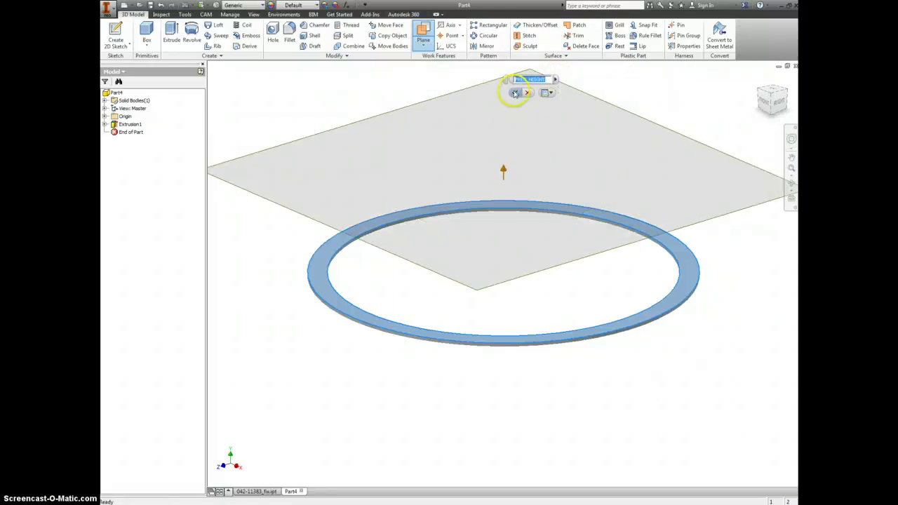
pyautogui.click(515, 93)
# Start a sketch on the offset work plane and project the ring's face outline into it
pyautogui.rightClick(686, 229)
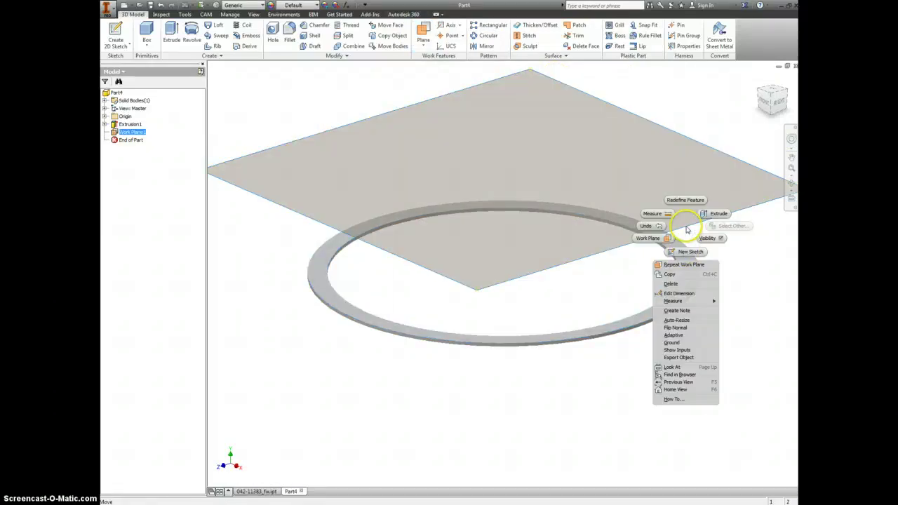
pyautogui.click(686, 256)
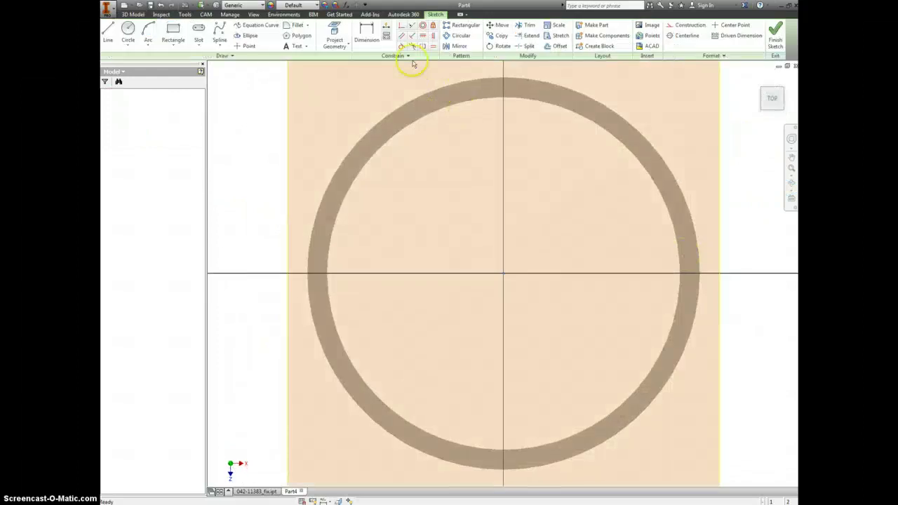
pyautogui.click(334, 35)
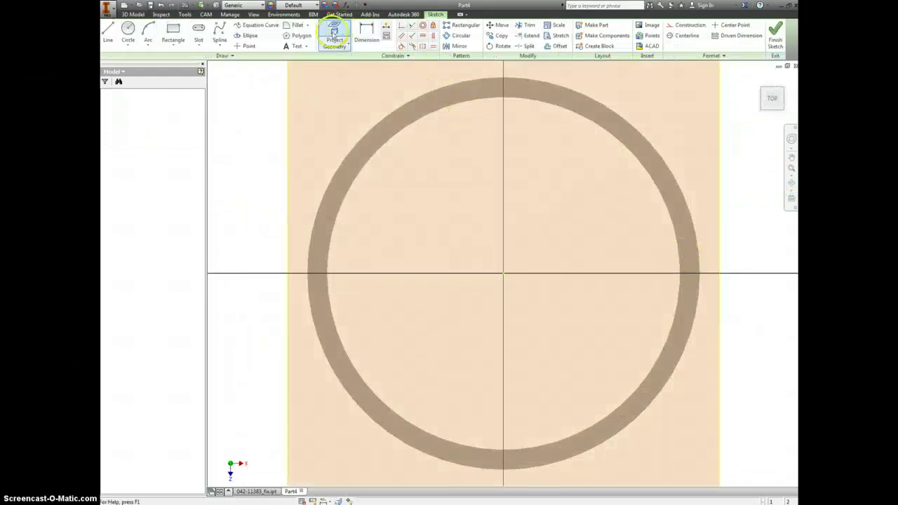
pyautogui.click(417, 116)
# Extrude the projected ring by THICK in the flipped direction, toward the lower ring, and hide its work plane
pyautogui.press('F6')
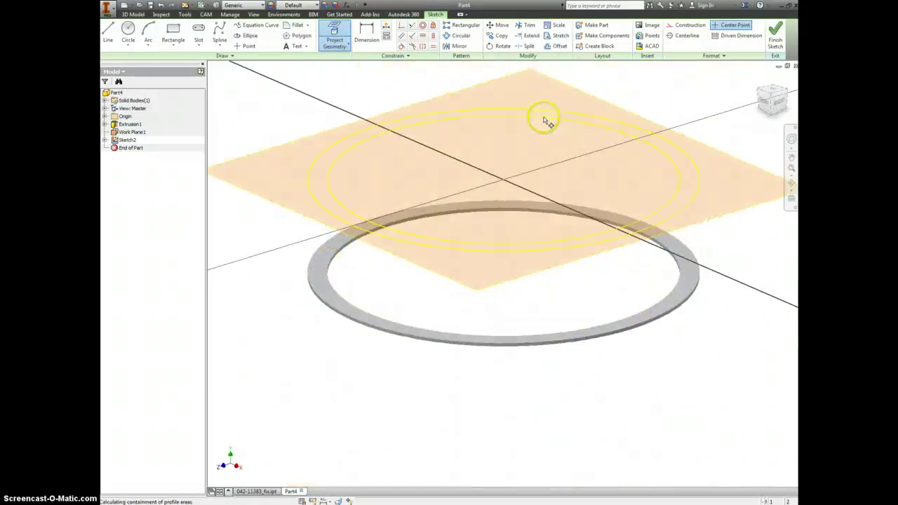
pyautogui.press('e')
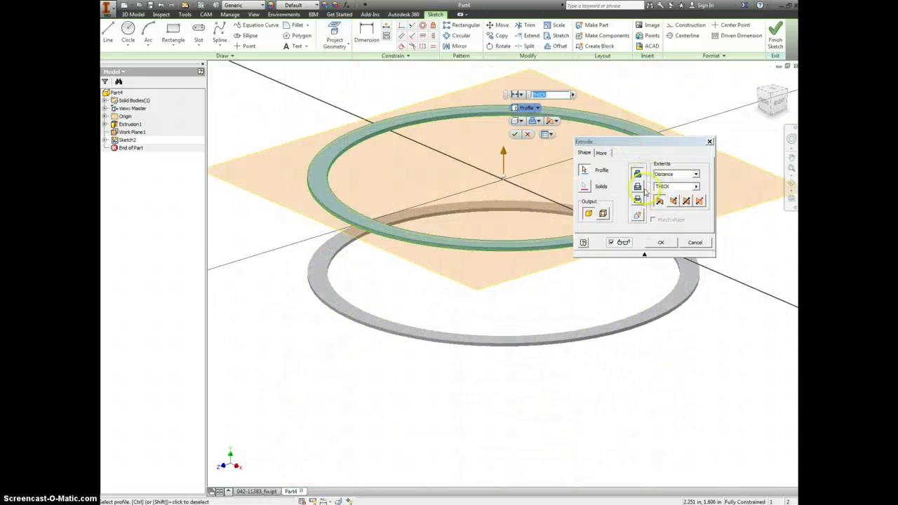
pyautogui.click(675, 202)
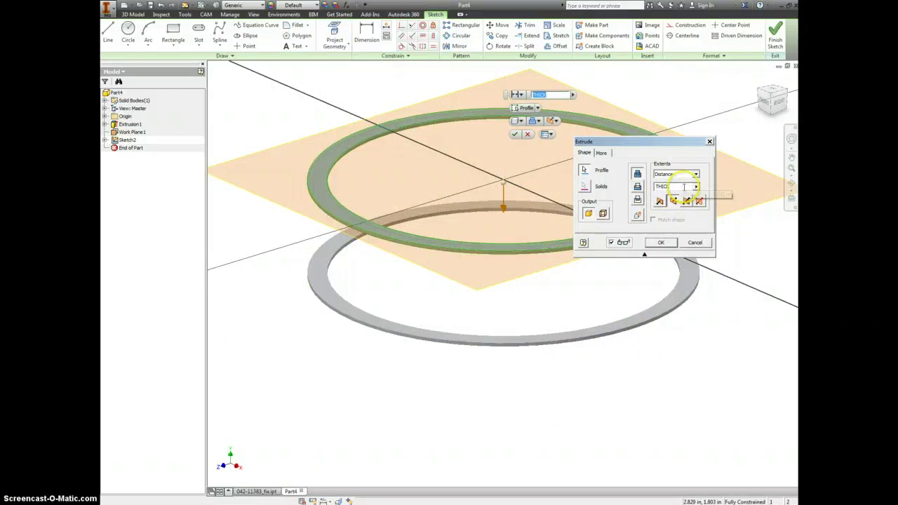
pyautogui.click(660, 242)
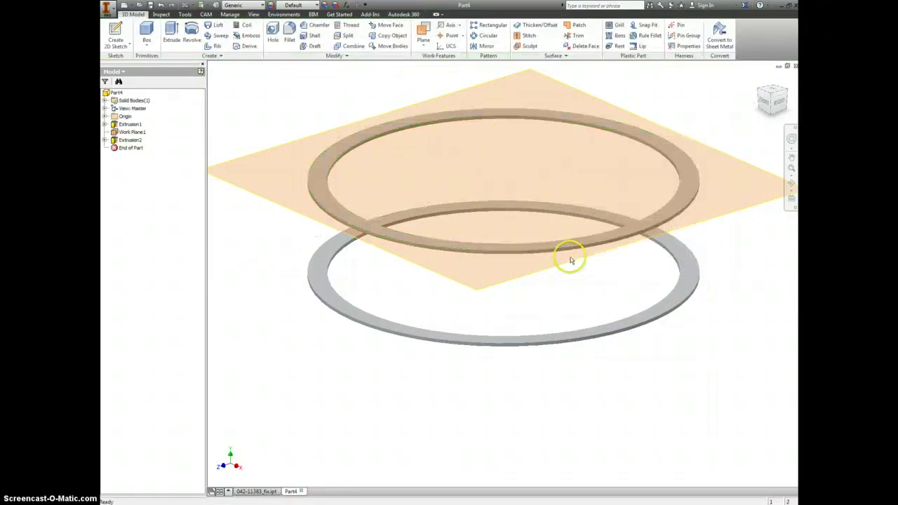
pyautogui.rightClick(718, 217)
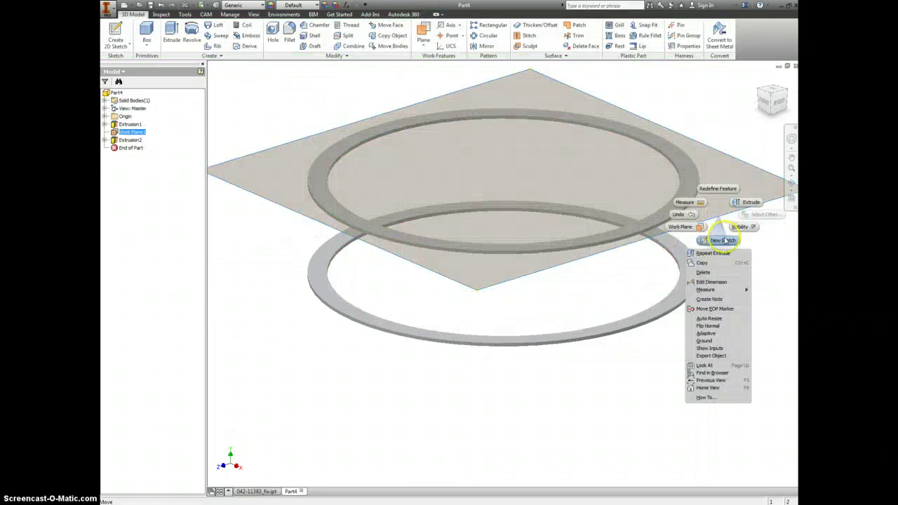
pyautogui.click(740, 227)
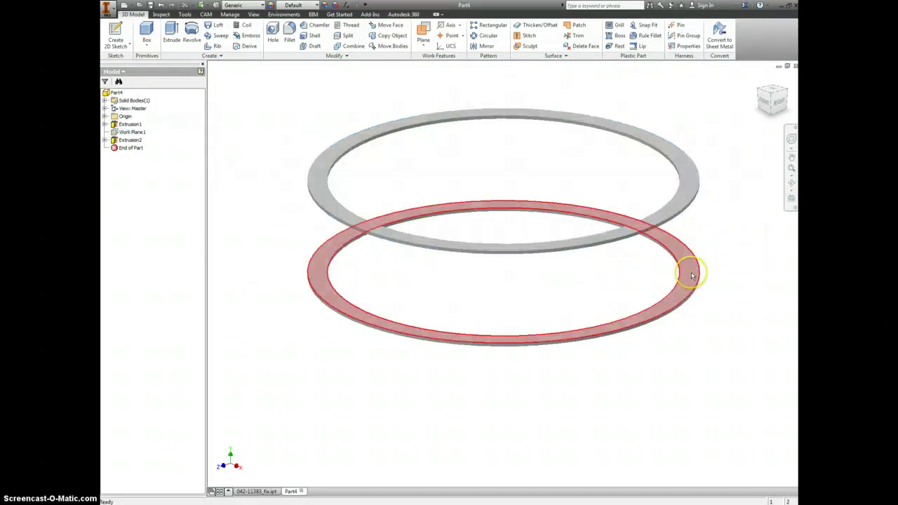
# Create a work plane offset upward from the lower ring's top face by the COIL_SPRING parameter
pyautogui.click(423, 32)
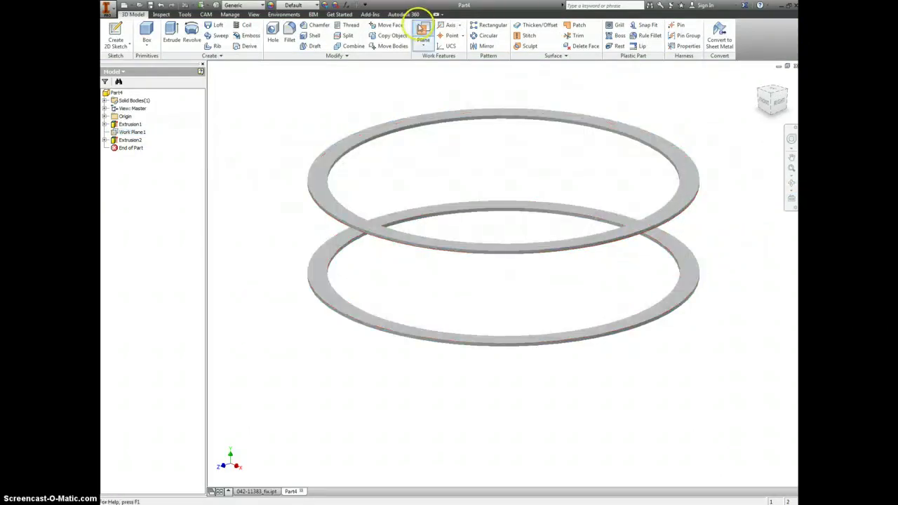
pyautogui.click(702, 261)
pyautogui.click(695, 280)
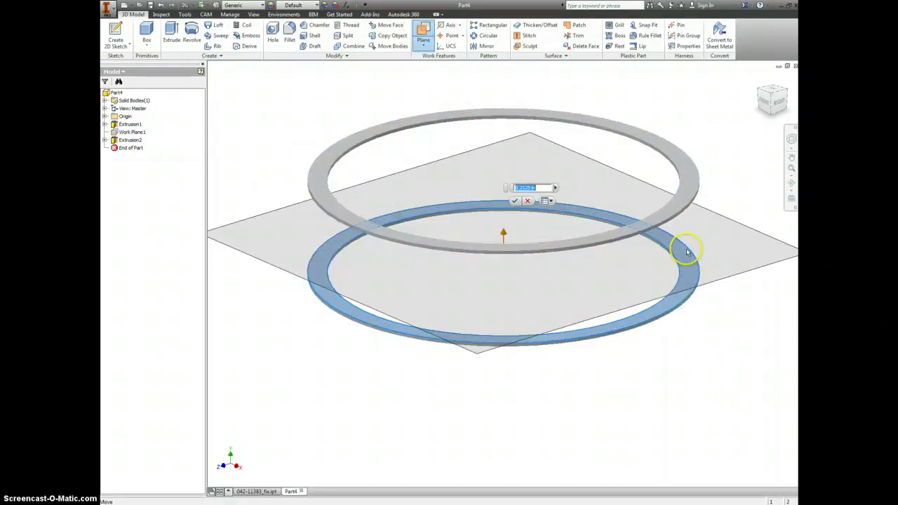
pyautogui.click(556, 188)
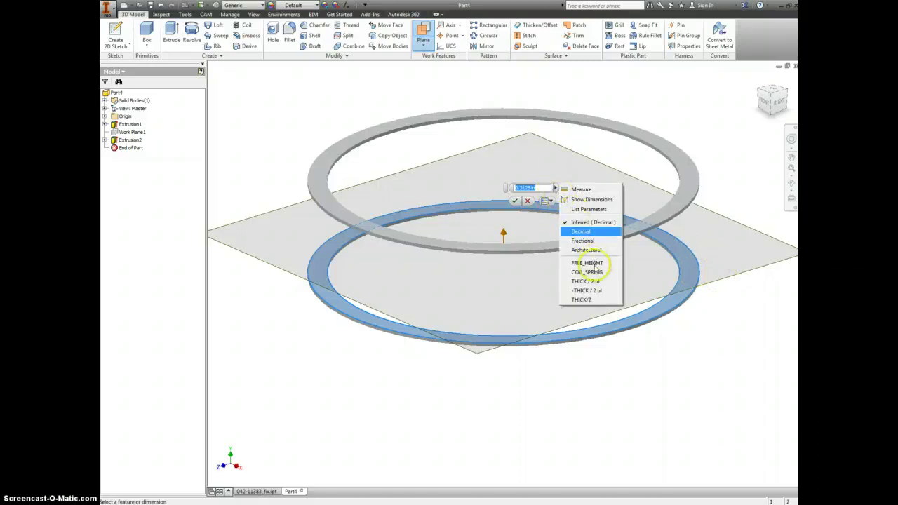
pyautogui.click(597, 273)
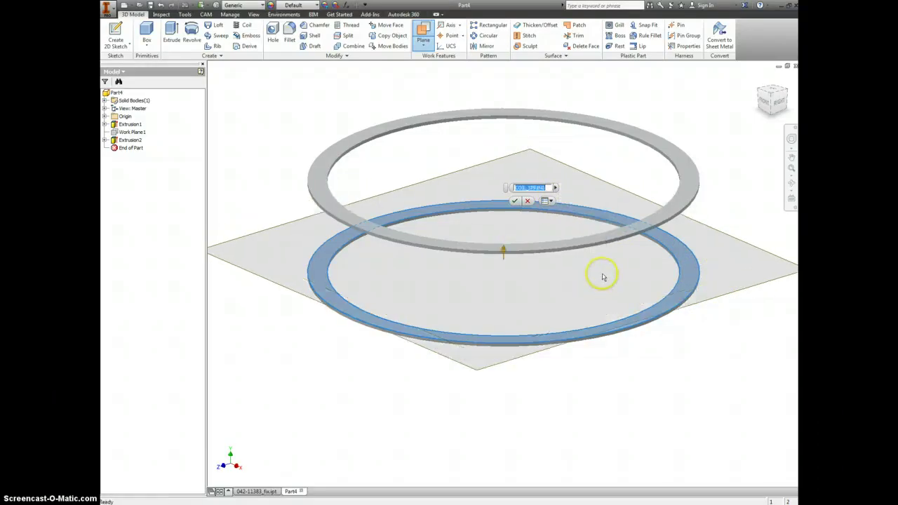
pyautogui.click(778, 104)
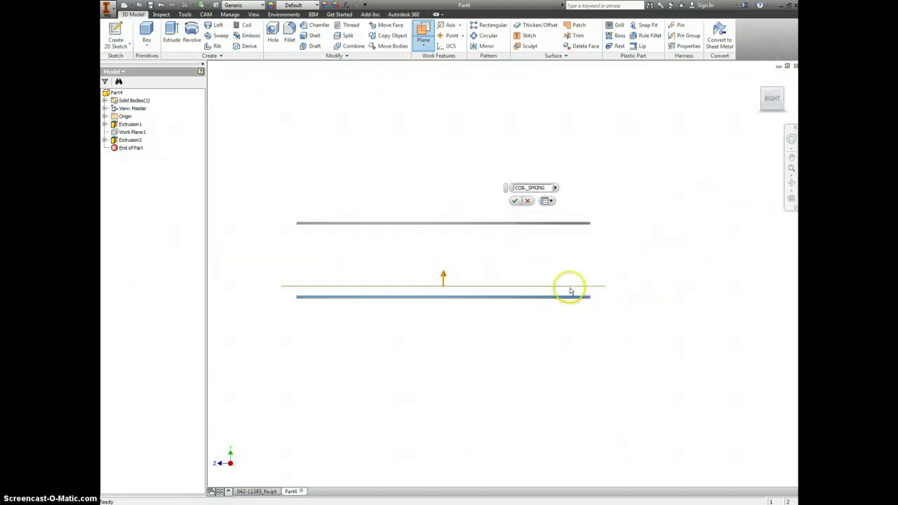
pyautogui.click(514, 202)
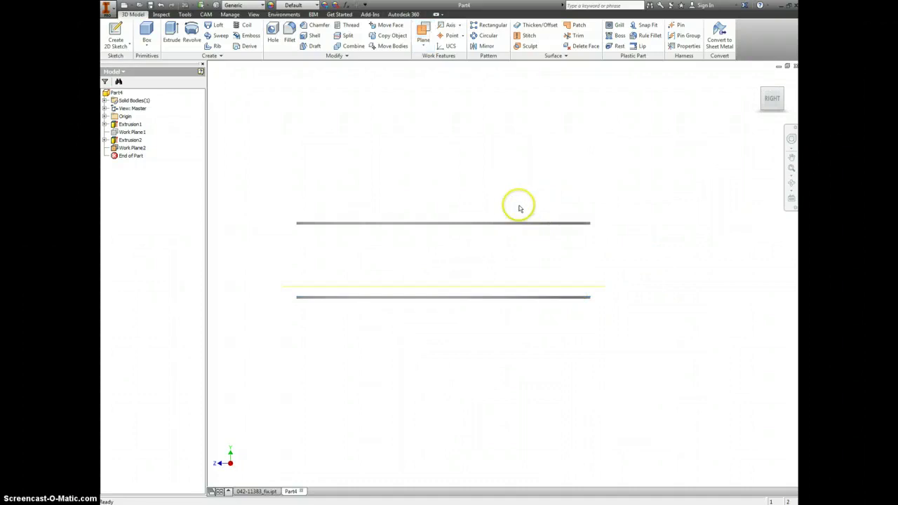
# Create a work plane offset downward from the COIL_SPRING work plane by the expression -THICK / 2 ul
pyautogui.click(759, 81)
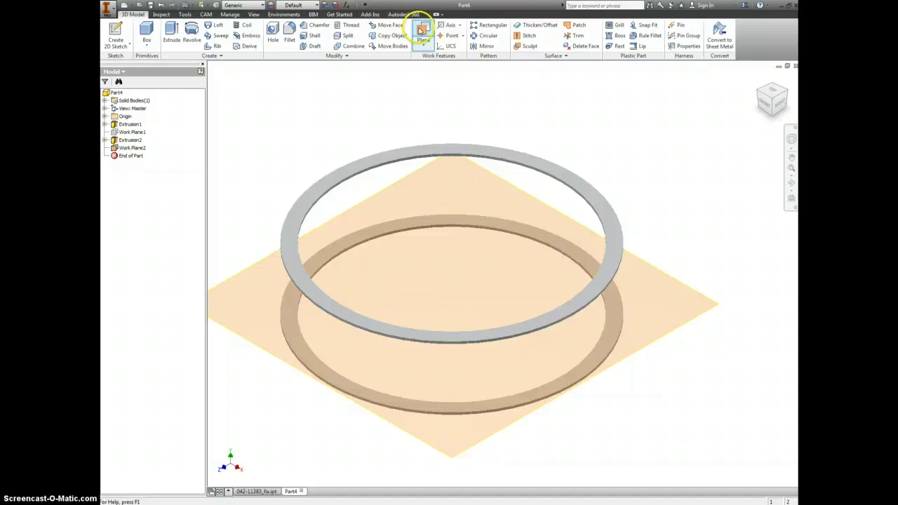
pyautogui.click(423, 29)
pyautogui.click(679, 332)
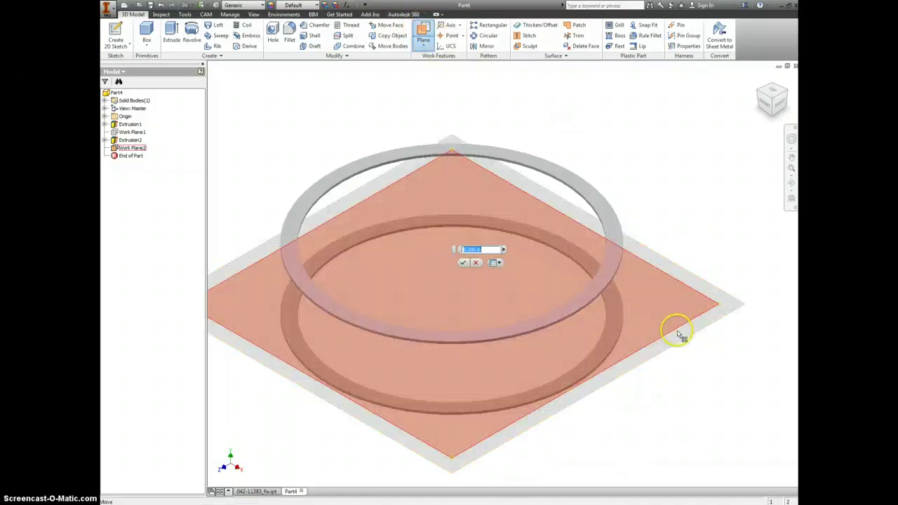
pyautogui.write('0.125')
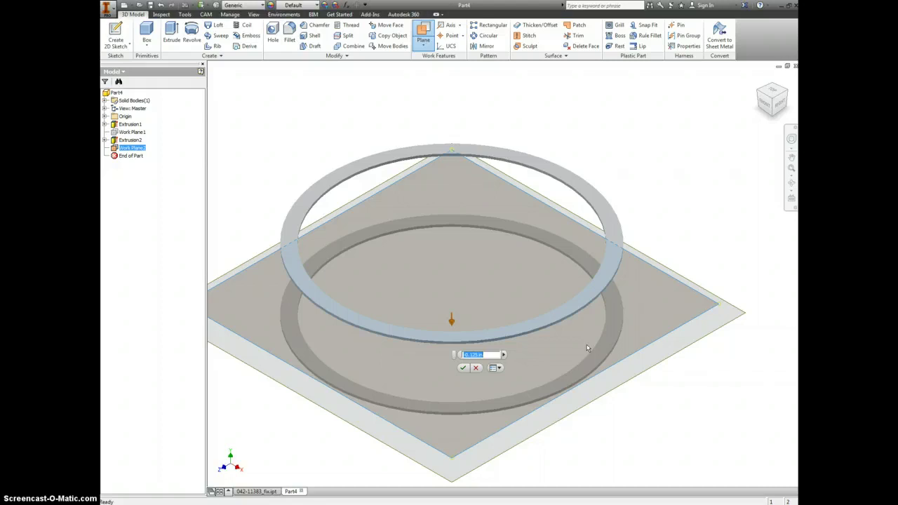
pyautogui.click(503, 356)
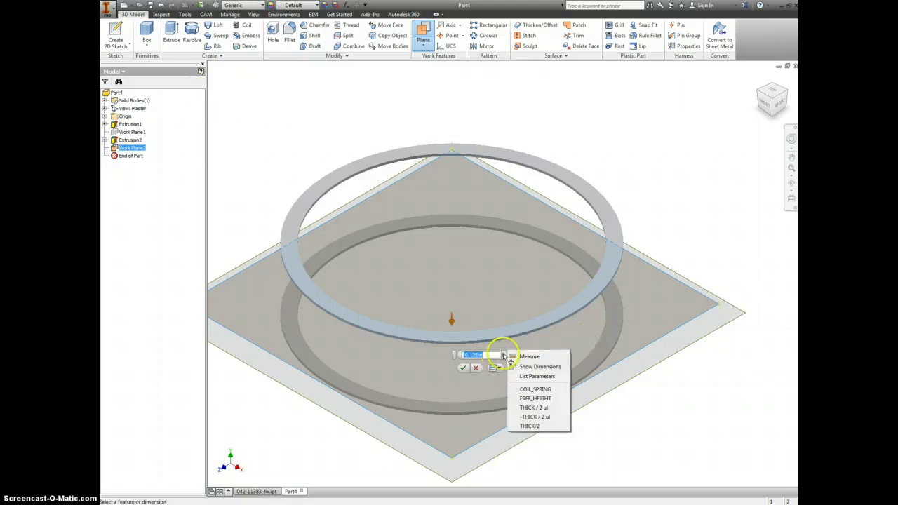
pyautogui.click(537, 417)
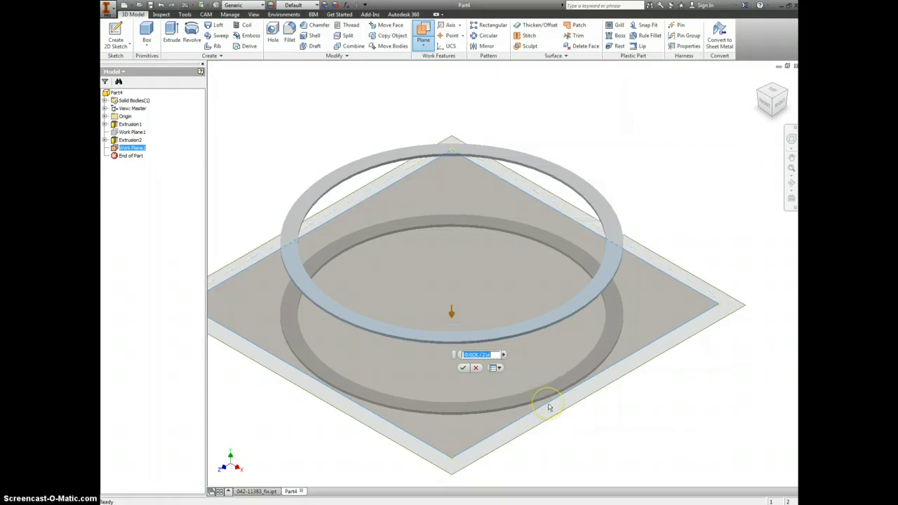
pyautogui.click(777, 106)
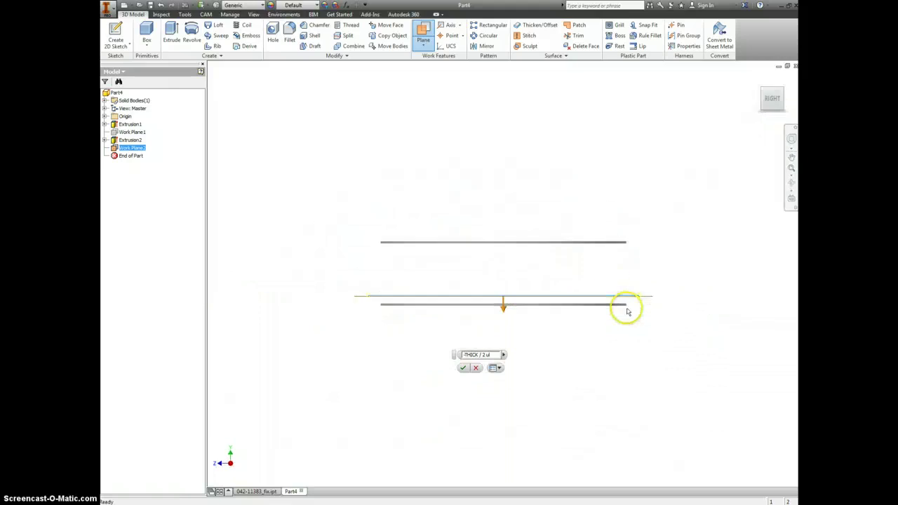
pyautogui.scroll(5, 627, 312)
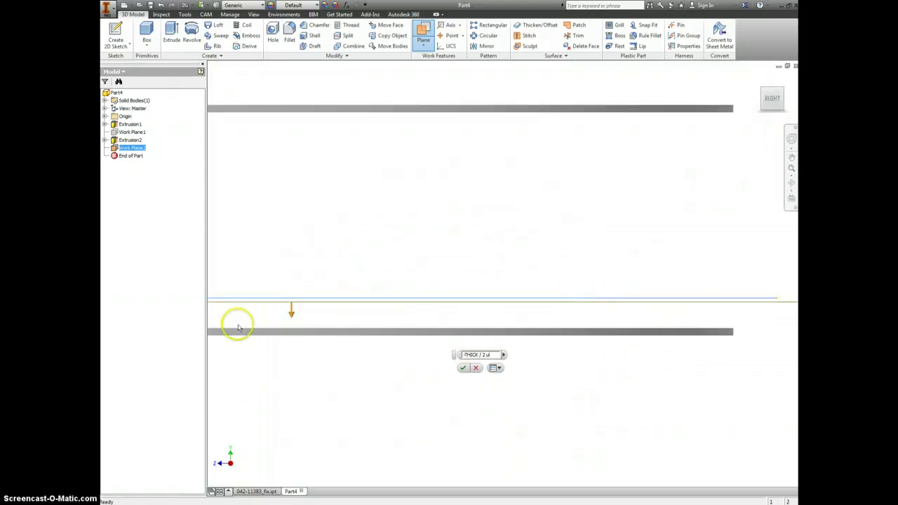
pyautogui.click(463, 370)
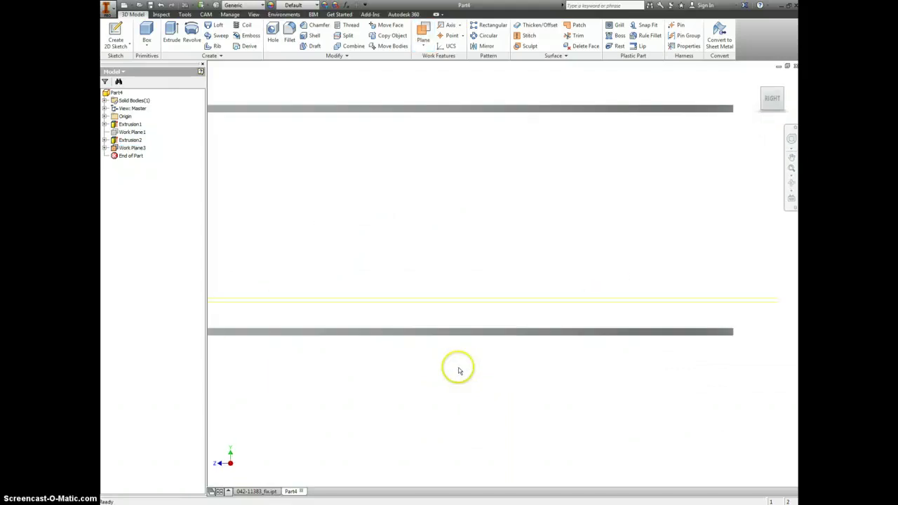
pyautogui.click(486, 306)
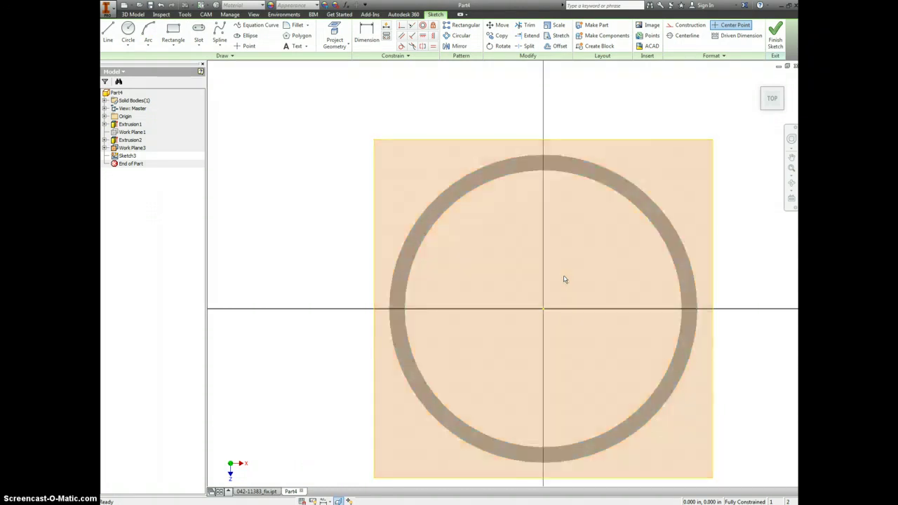
pyautogui.moveTo(579, 278); pyautogui.dragTo(564, 263, button='middle')
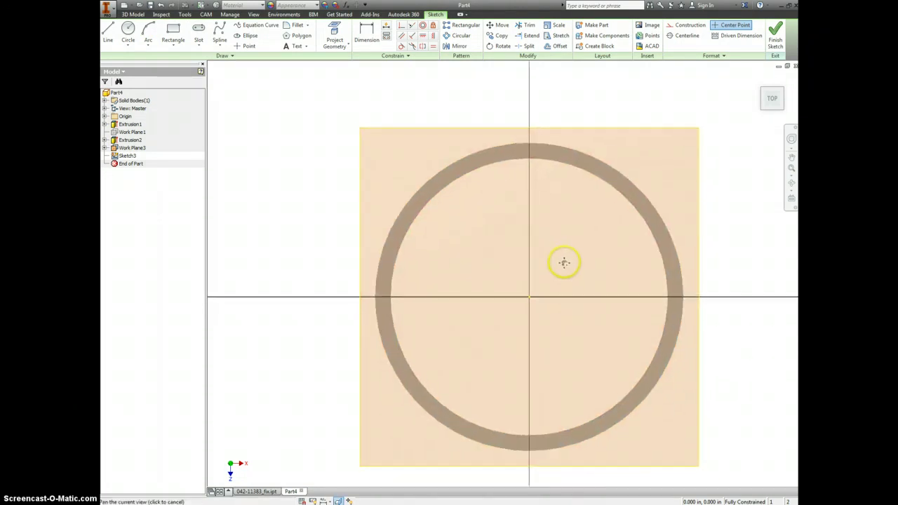
pyautogui.click(108, 32)
pyautogui.click(383, 151)
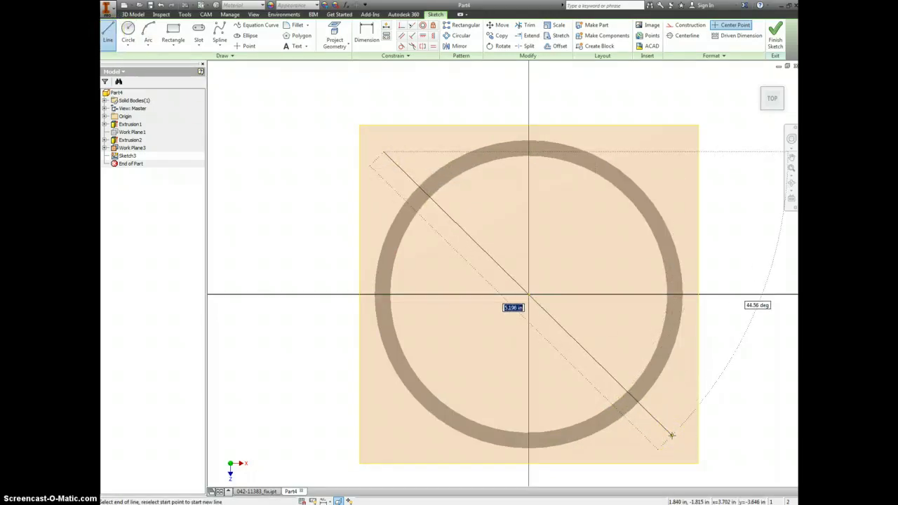
pyautogui.press('Escape')
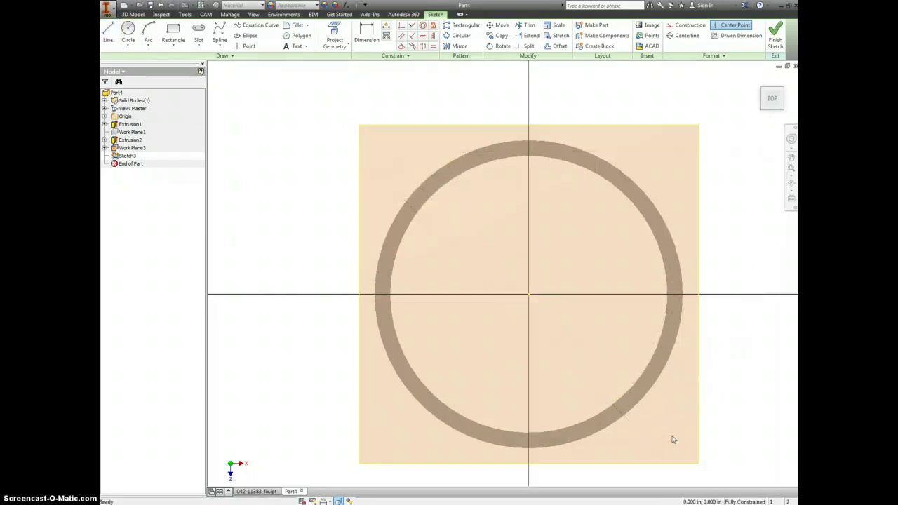
pyautogui.click(775, 31)
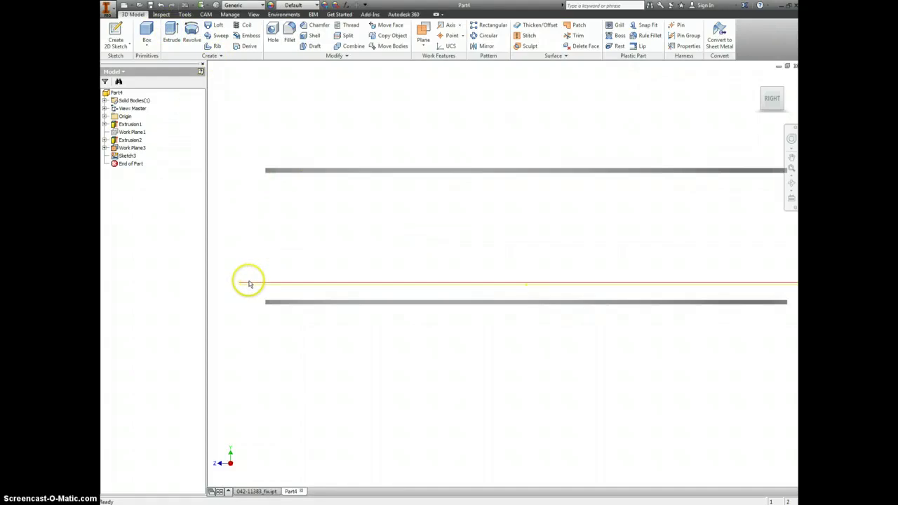
# Start a new sketch on the origin's YZ plane
pyautogui.scroll(-3, 249, 282)
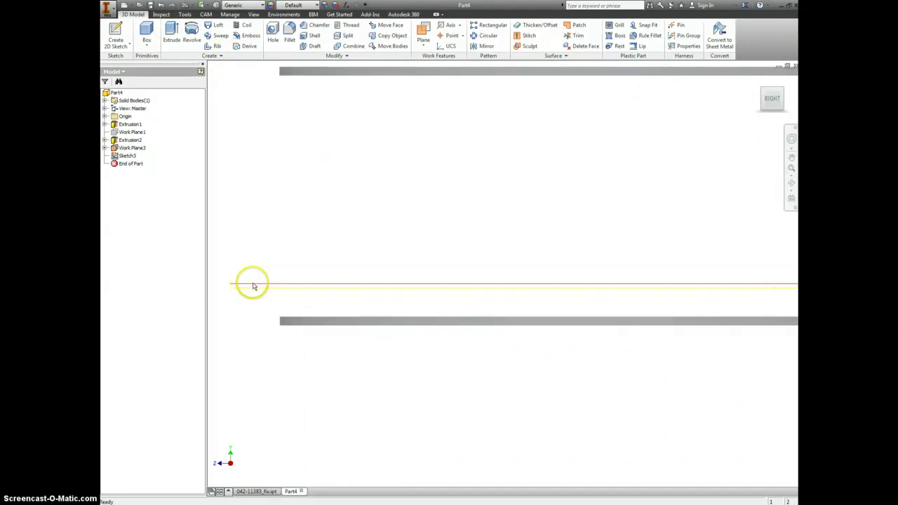
pyautogui.click(255, 293)
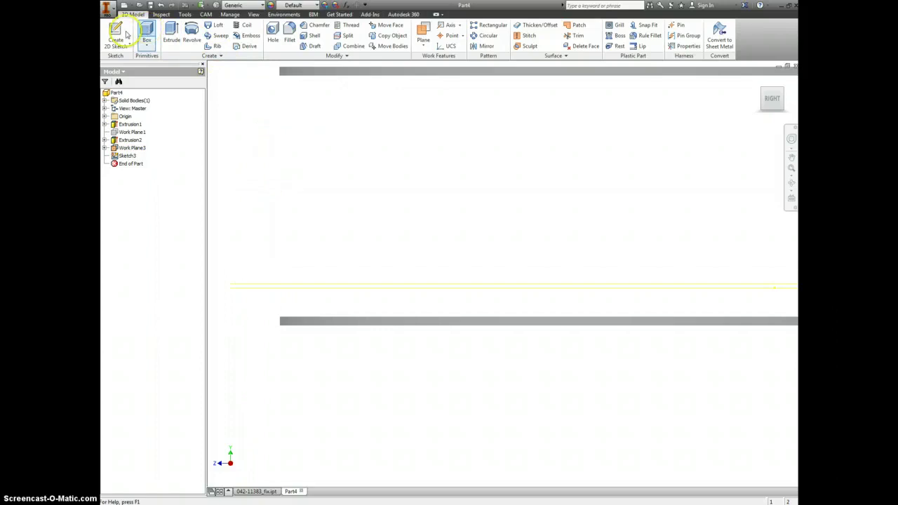
pyautogui.click(105, 116)
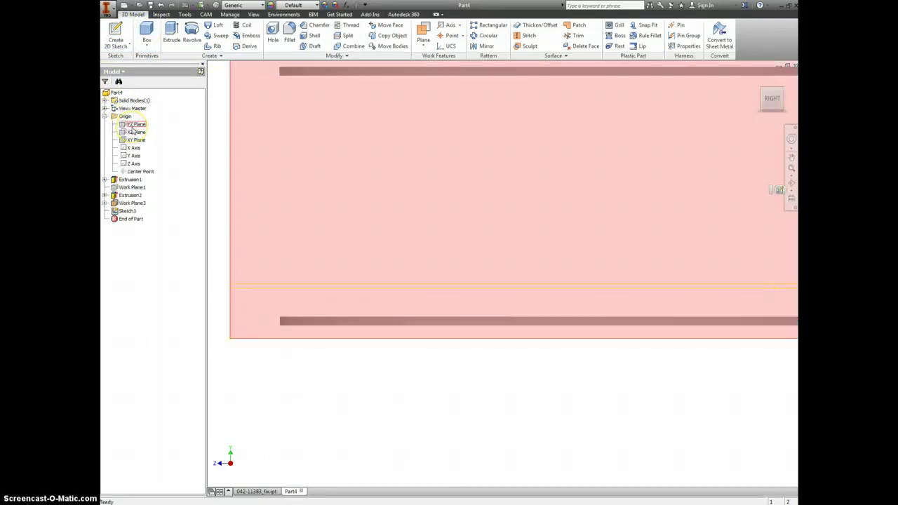
pyautogui.click(135, 125)
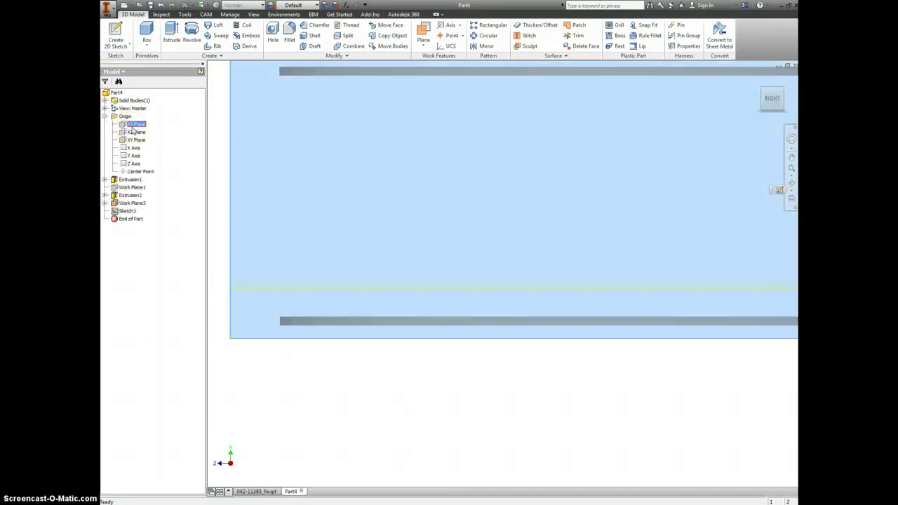
pyautogui.rightClick(135, 125)
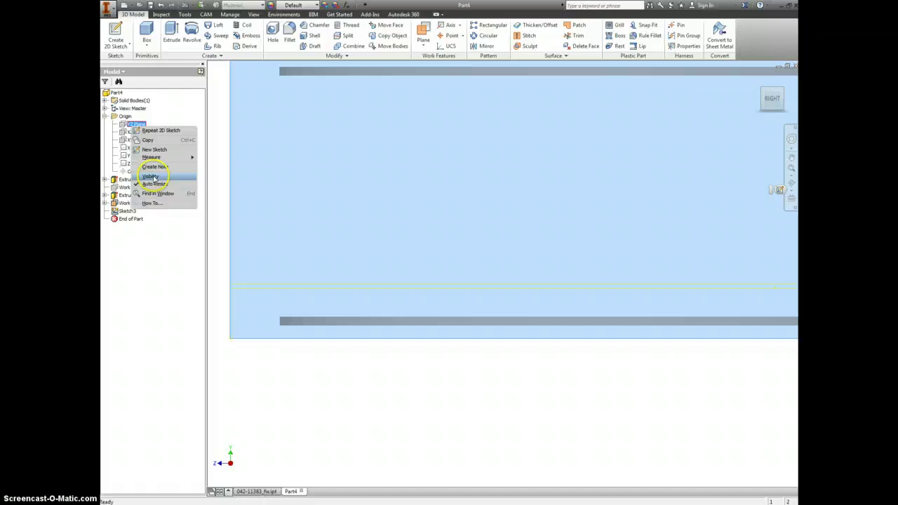
pyautogui.click(154, 149)
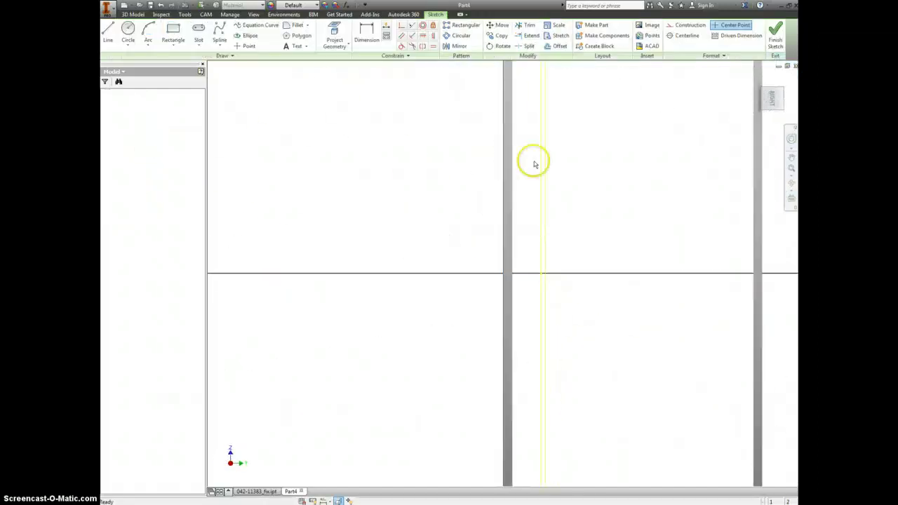
# Project the upper of the two visible work planes and the lower ring's top edge into the sketch
pyautogui.click(771, 95)
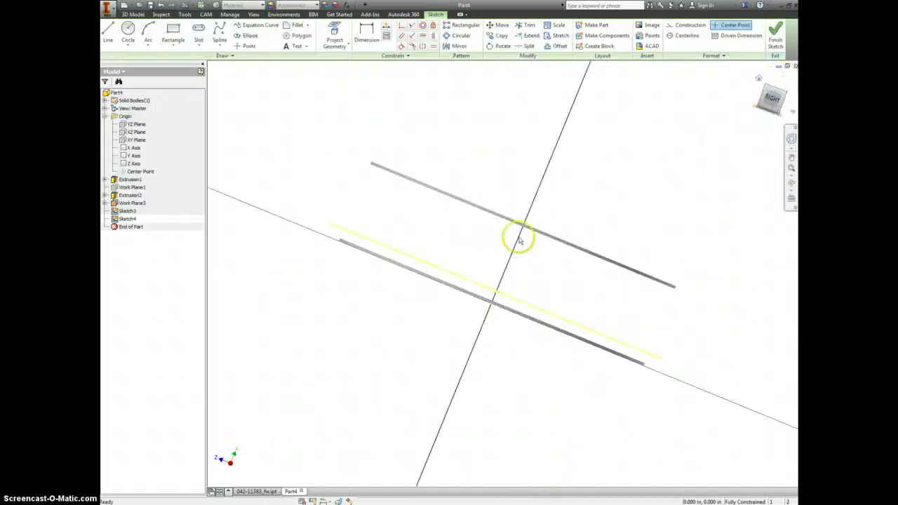
pyautogui.scroll(4, 372, 297)
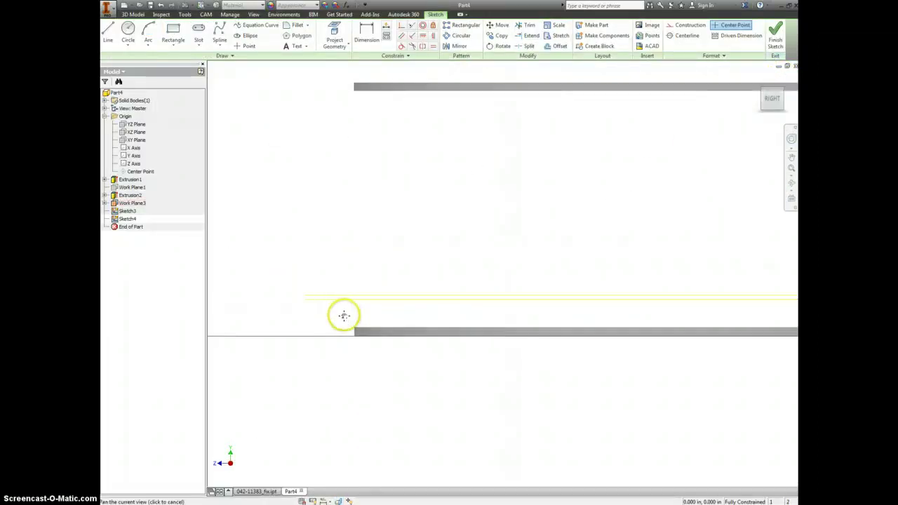
pyautogui.scroll(2, 384, 307)
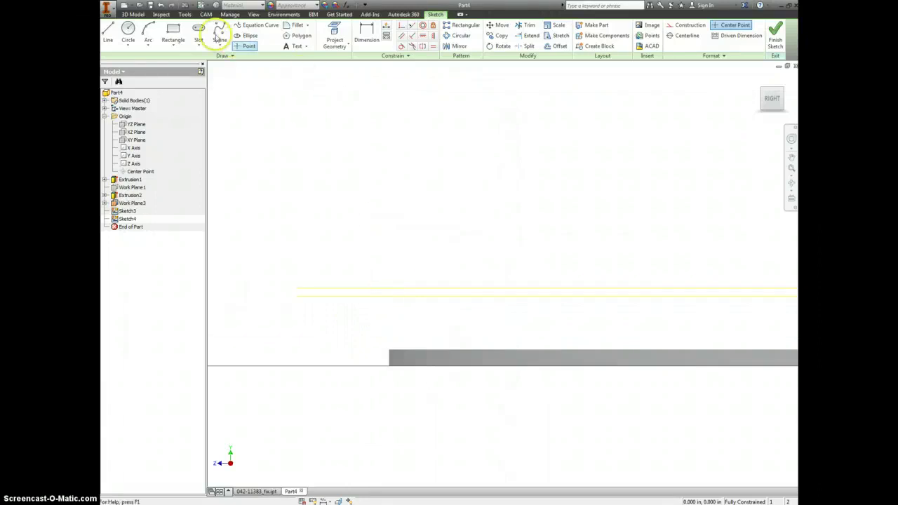
pyautogui.click(334, 34)
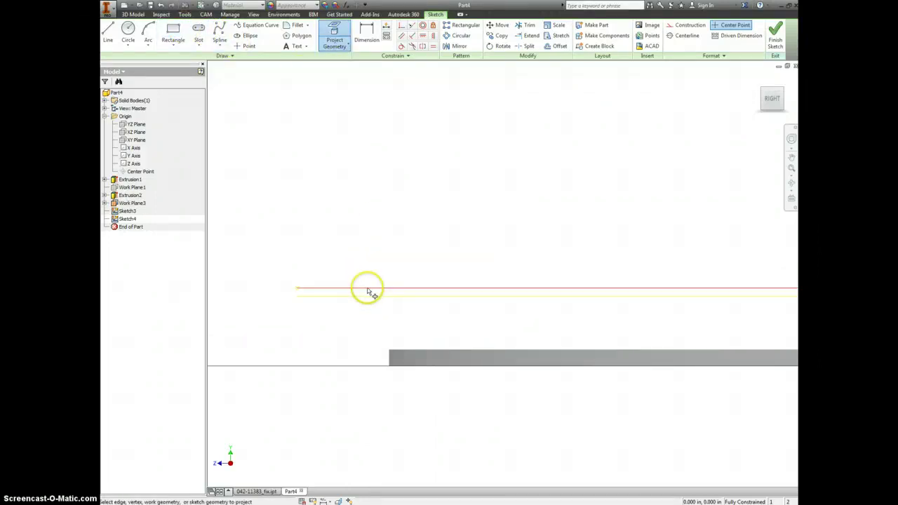
pyautogui.click(377, 291)
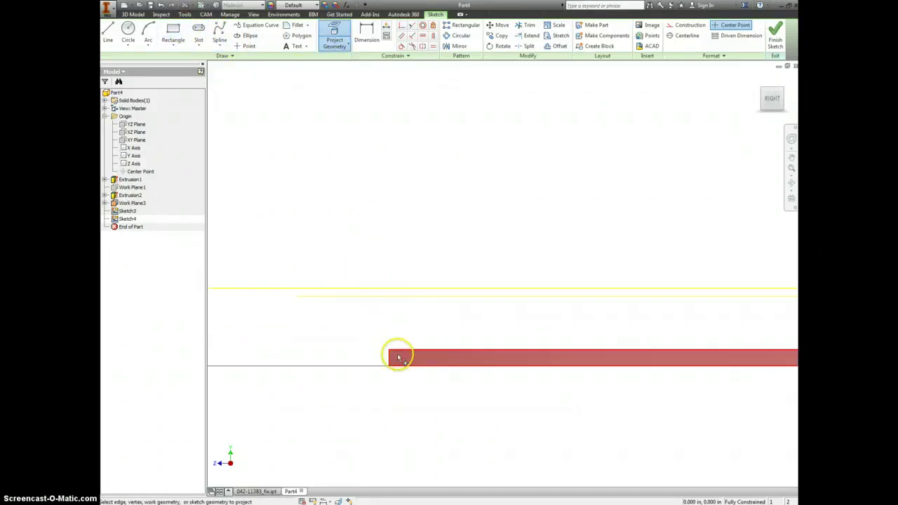
pyautogui.click(395, 351)
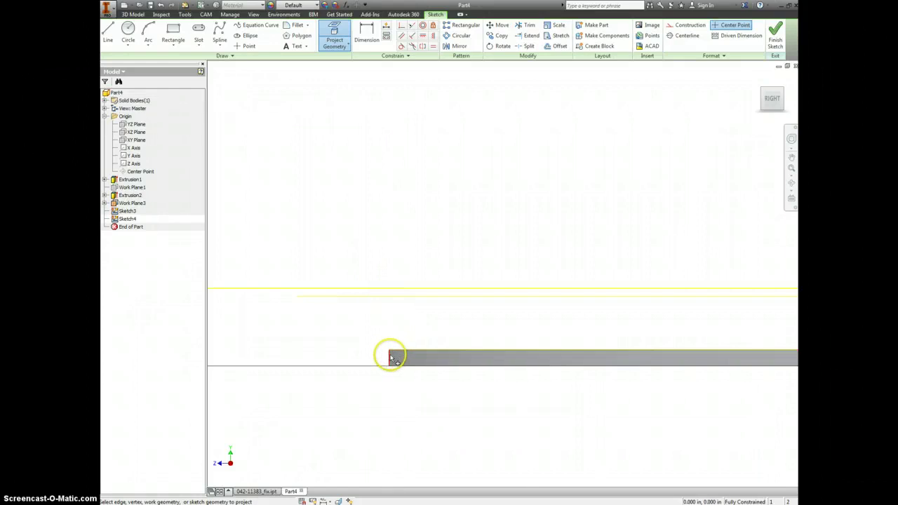
# Sketch a two-point rectangle about 0.335 in by 0.056 in, hanging below the projected plane line and aligned with the lower ring's outer end
pyautogui.rightClick(397, 325)
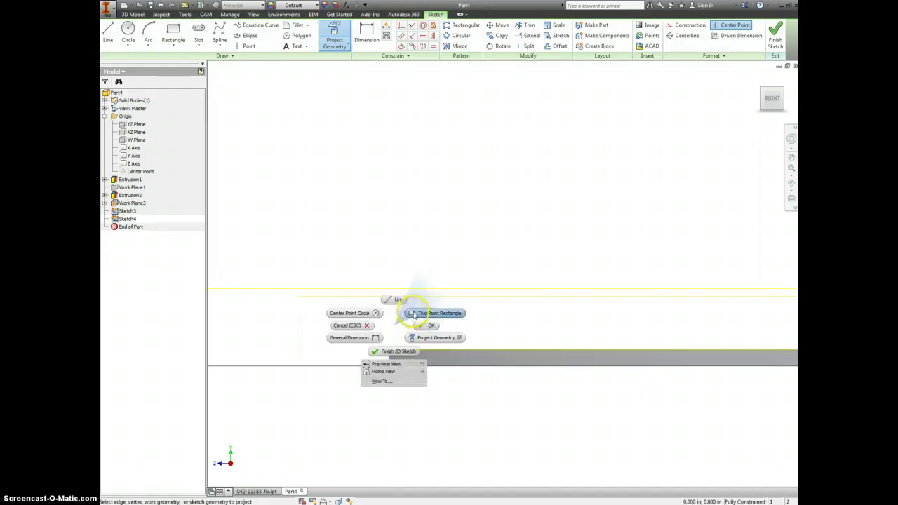
pyautogui.click(421, 312)
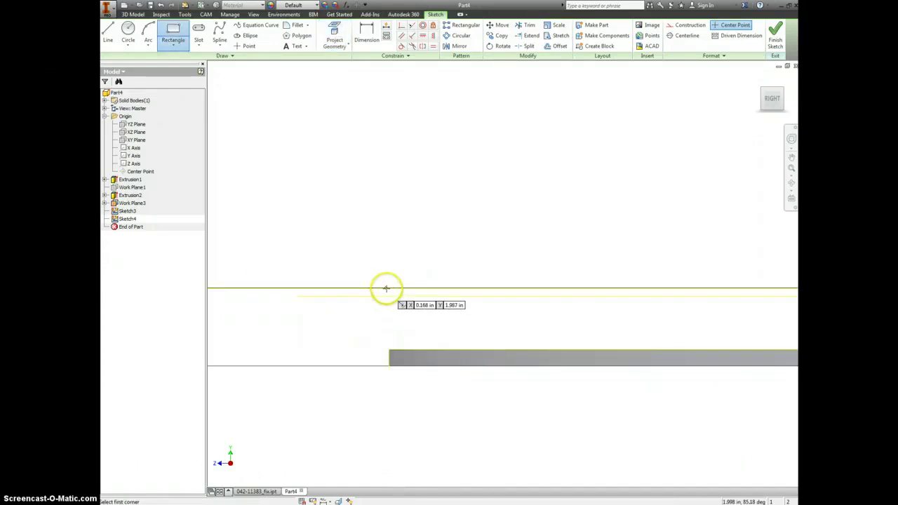
pyautogui.click(388, 288)
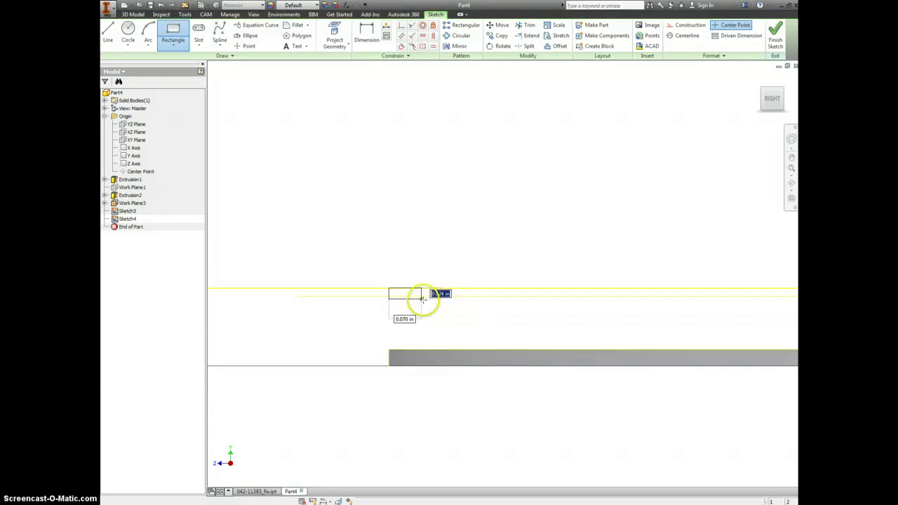
pyautogui.click(544, 314)
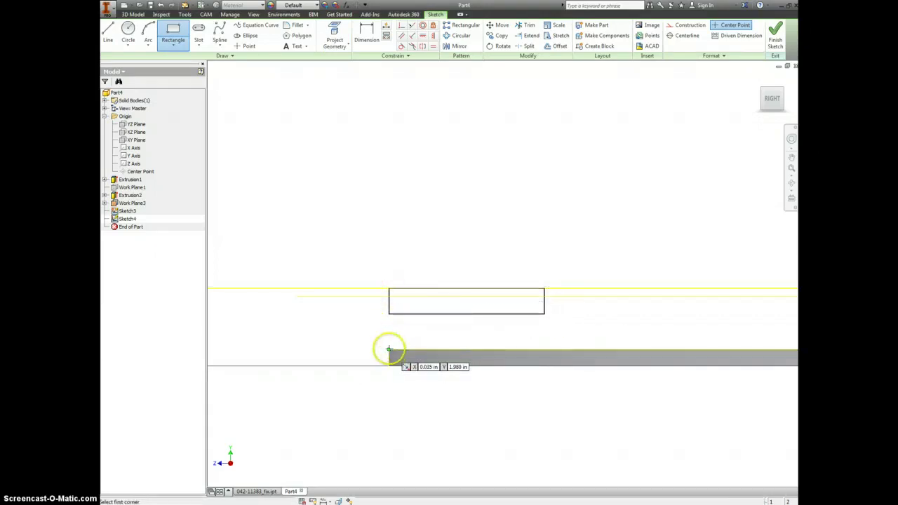
# Dimension the rectangle's height and set it to the THICK parameter
pyautogui.press('d')
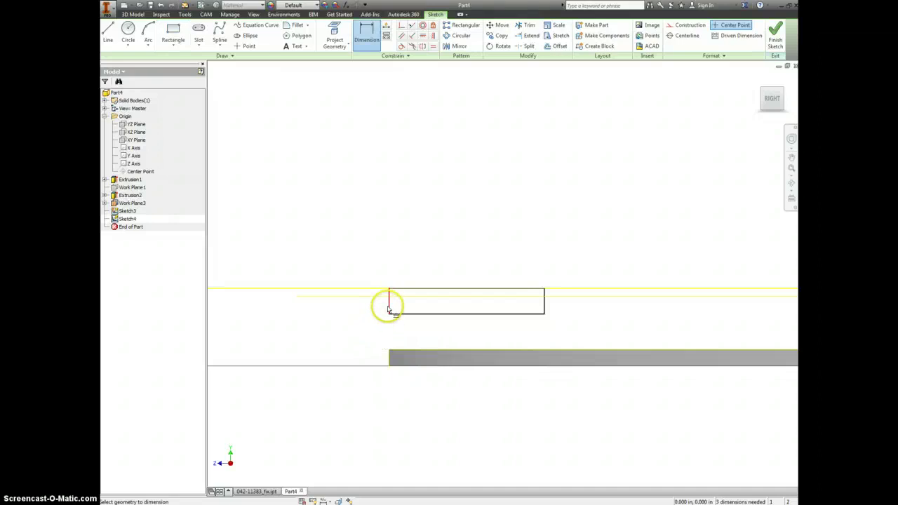
pyautogui.click(389, 308)
pyautogui.click(374, 309)
pyautogui.click(395, 340)
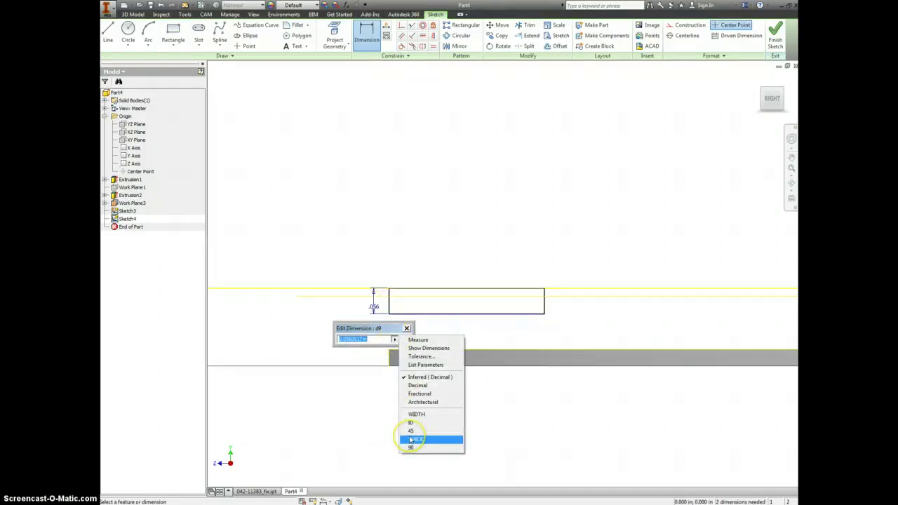
pyautogui.click(412, 439)
pyautogui.click(406, 340)
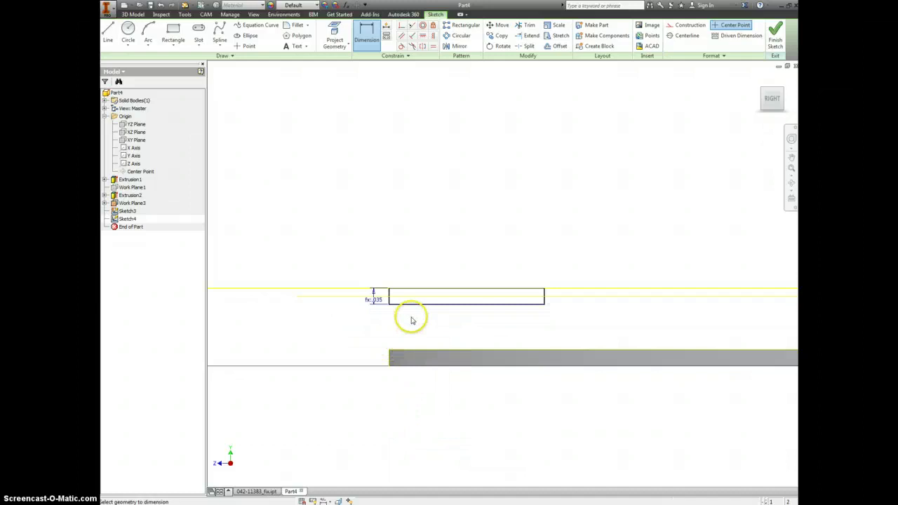
# Dimension the rectangle's horizontal length and set it to the WIDTH parameter
pyautogui.click(421, 304)
pyautogui.click(427, 322)
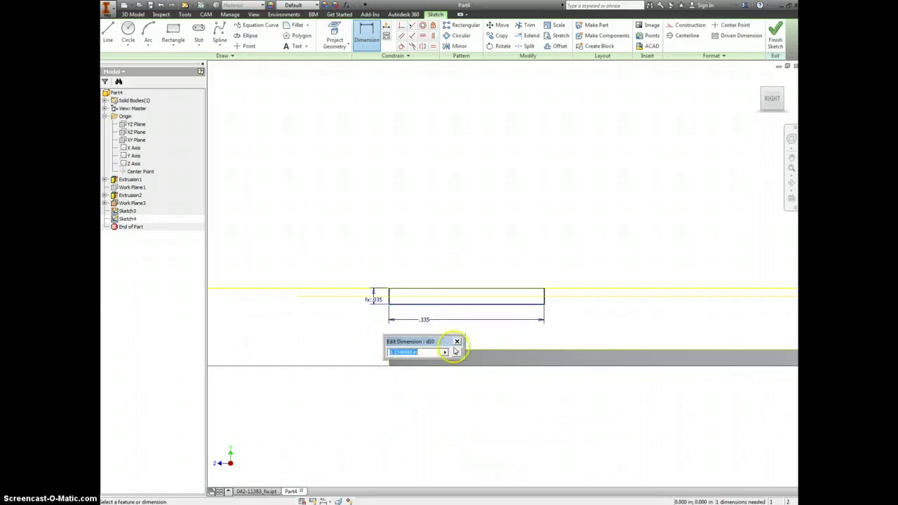
pyautogui.click(445, 352)
pyautogui.click(467, 437)
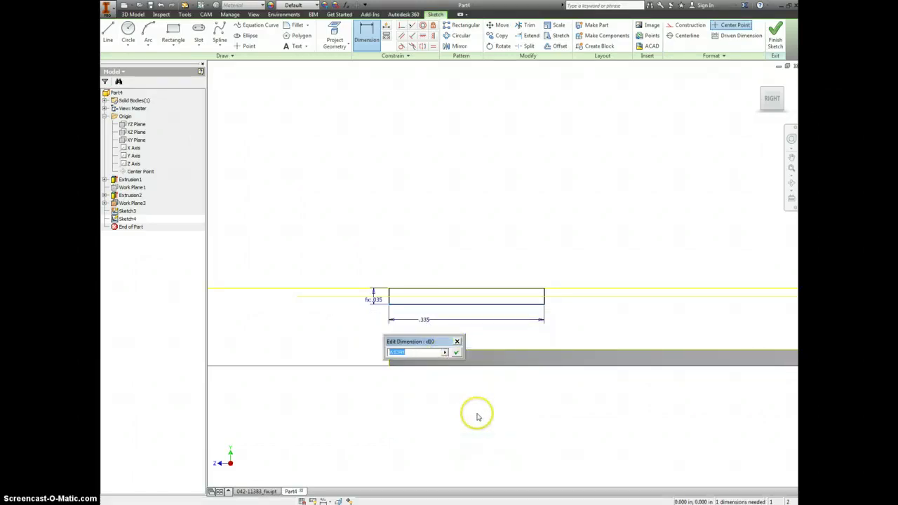
pyautogui.click(456, 351)
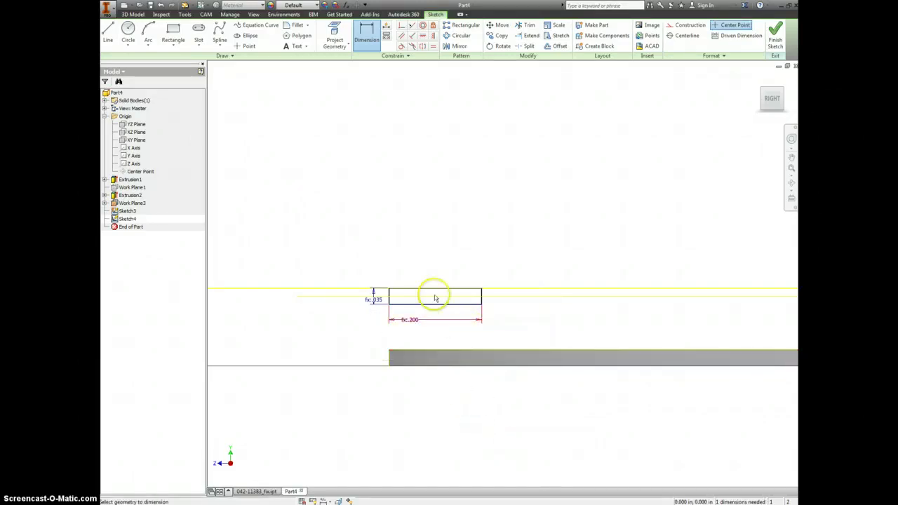
# Place a center point at the middle of the cross-section rectangle, finish the sketch and return to the home view
pyautogui.click(245, 46)
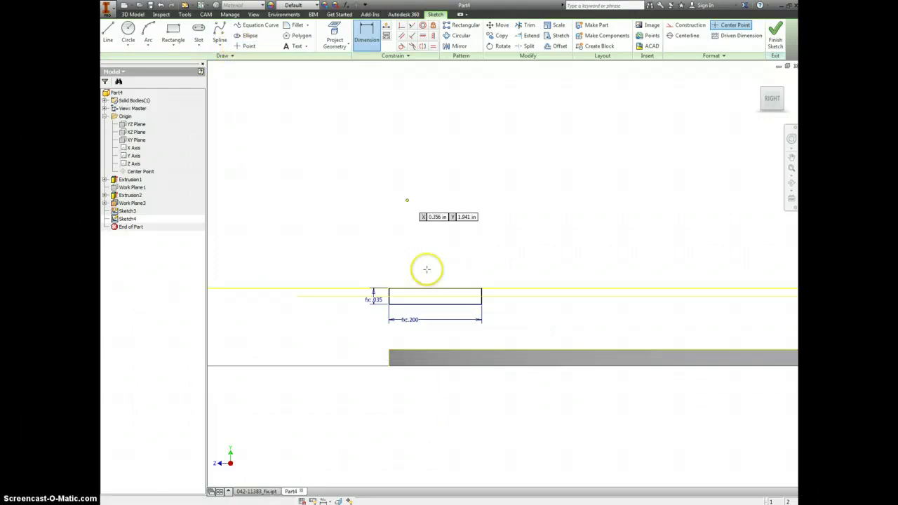
pyautogui.click(455, 296)
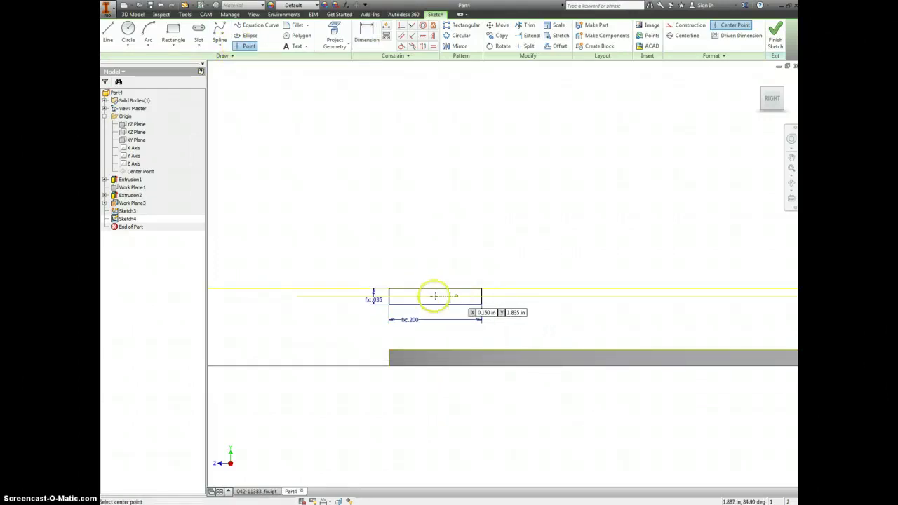
pyautogui.scroll(3, 435, 296)
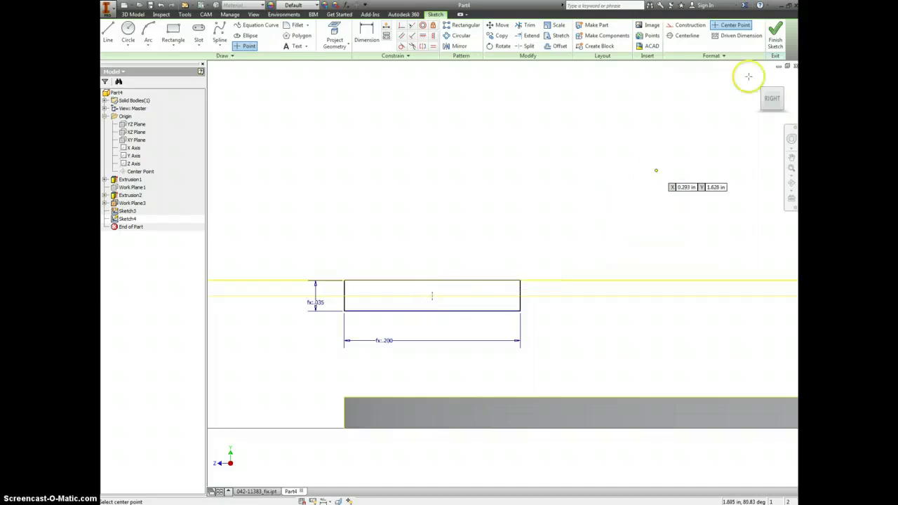
pyautogui.click(775, 32)
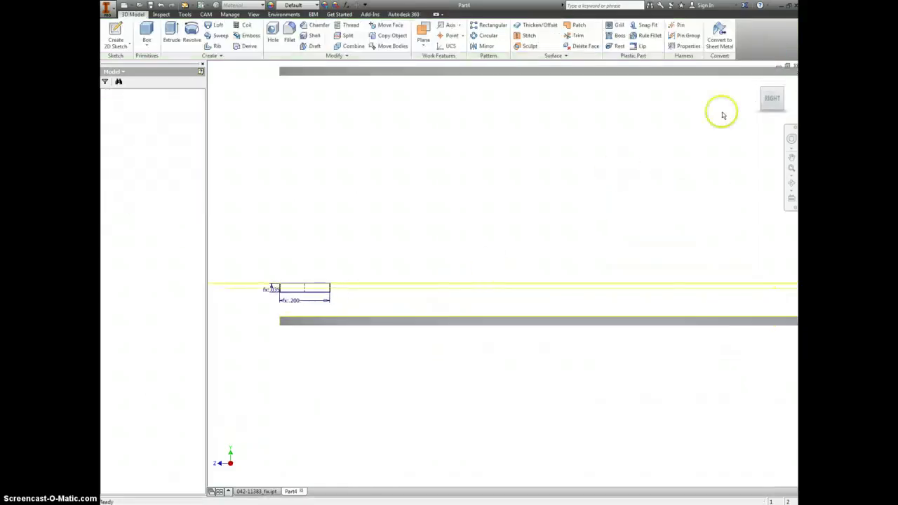
pyautogui.click(759, 81)
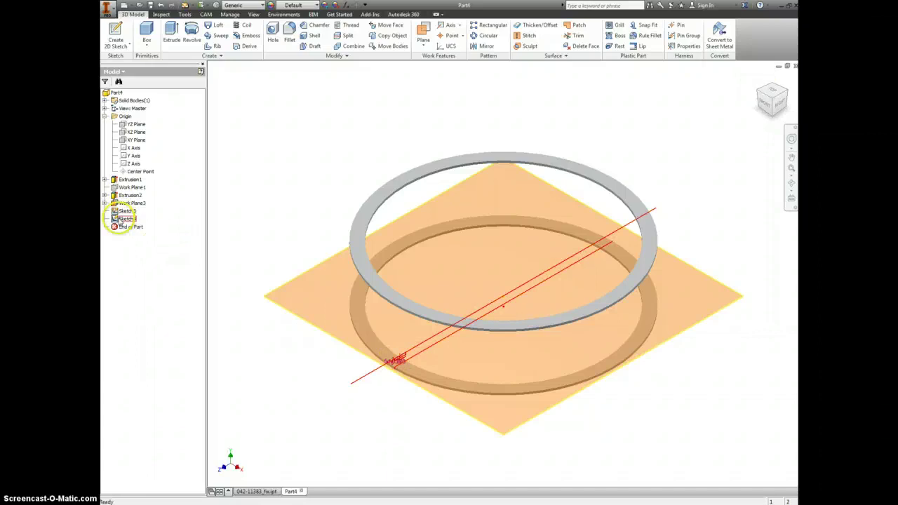
# Reorder Sketch4 above Sketch3 in the model tree and open Sketch3 for editing
pyautogui.click(126, 219)
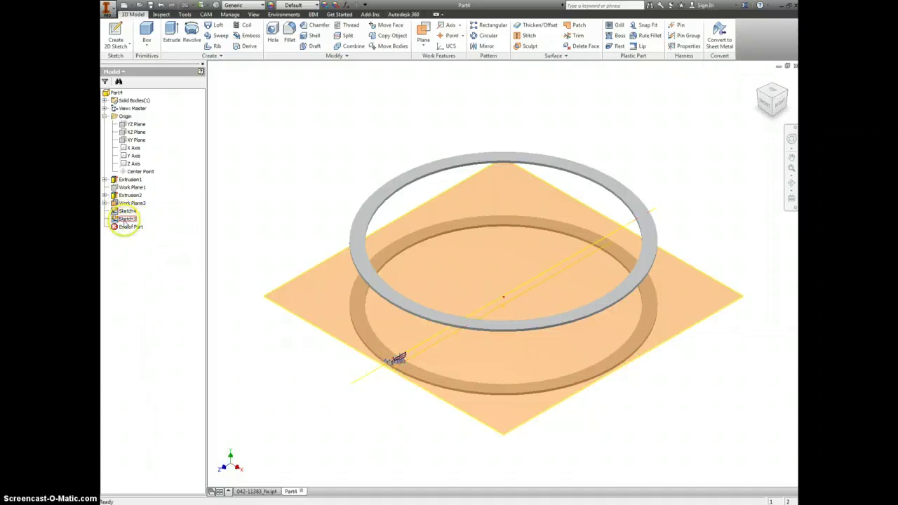
pyautogui.doubleClick(125, 220)
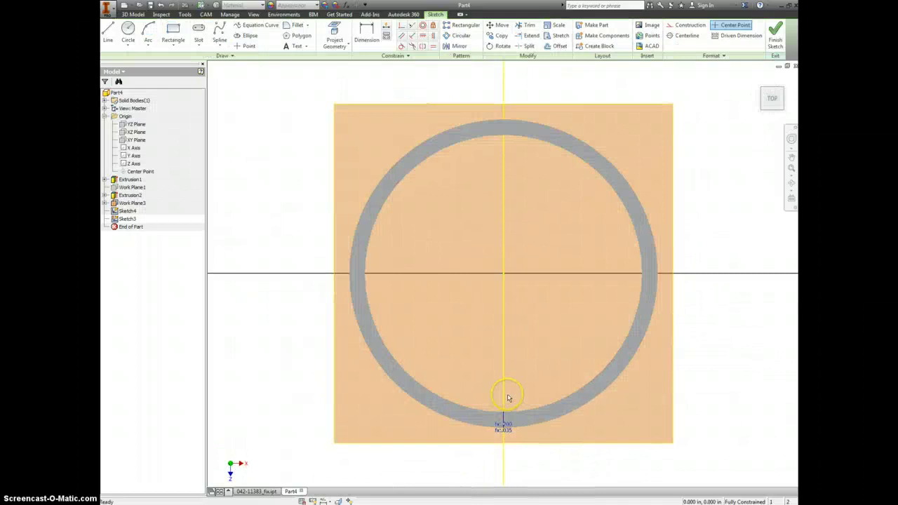
# Project the center point of the cross-section rectangle into the sketch
pyautogui.scroll(-3, 505, 400)
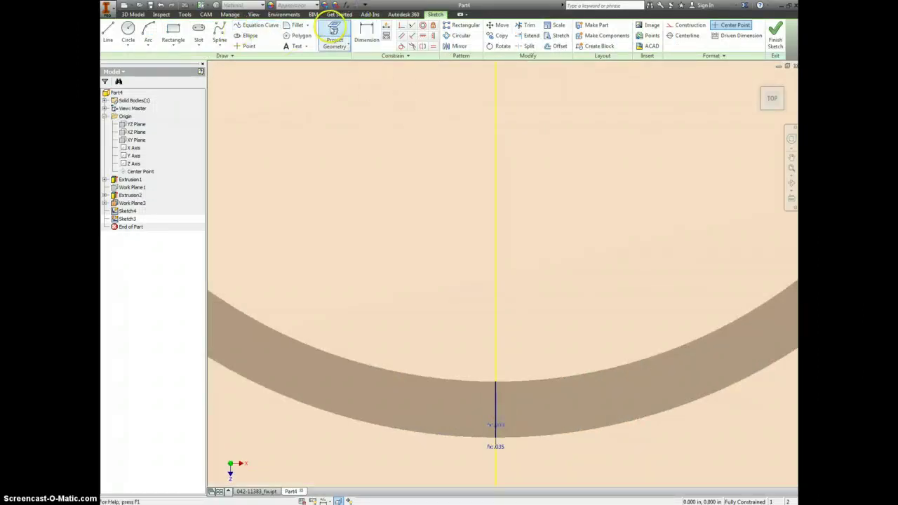
pyautogui.click(334, 28)
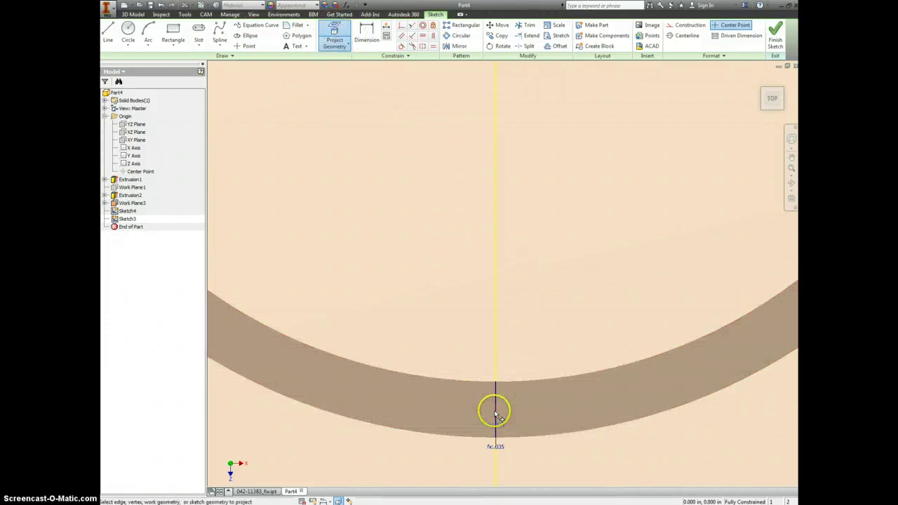
pyautogui.click(495, 416)
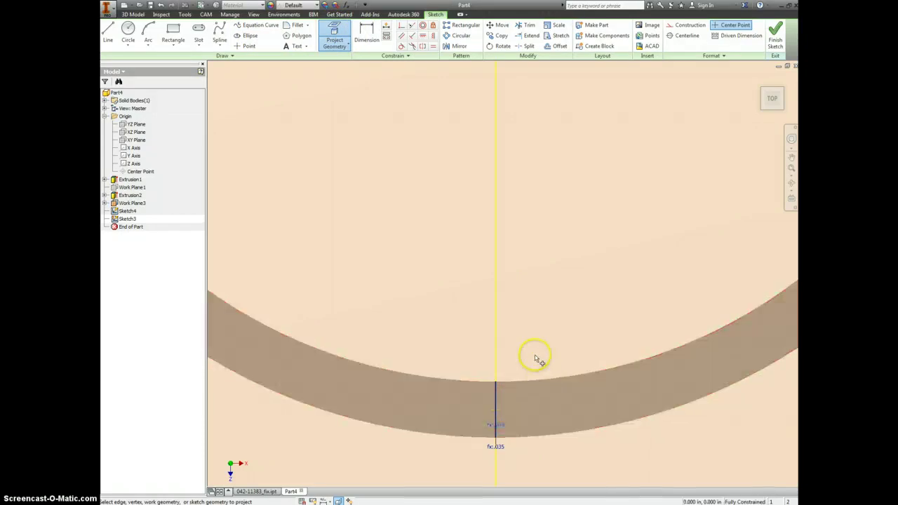
pyautogui.scroll(2, 533, 349)
pyautogui.scroll(2, 533, 349)
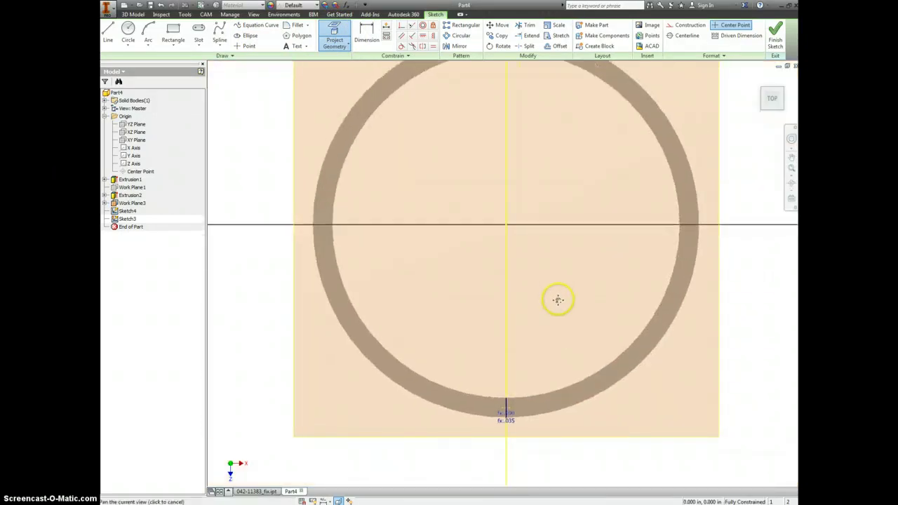
# Draw a horizontal line about 4.37 in long through the origin, extending past both sides of the ring
pyautogui.rightClick(450, 222)
pyautogui.click(438, 180)
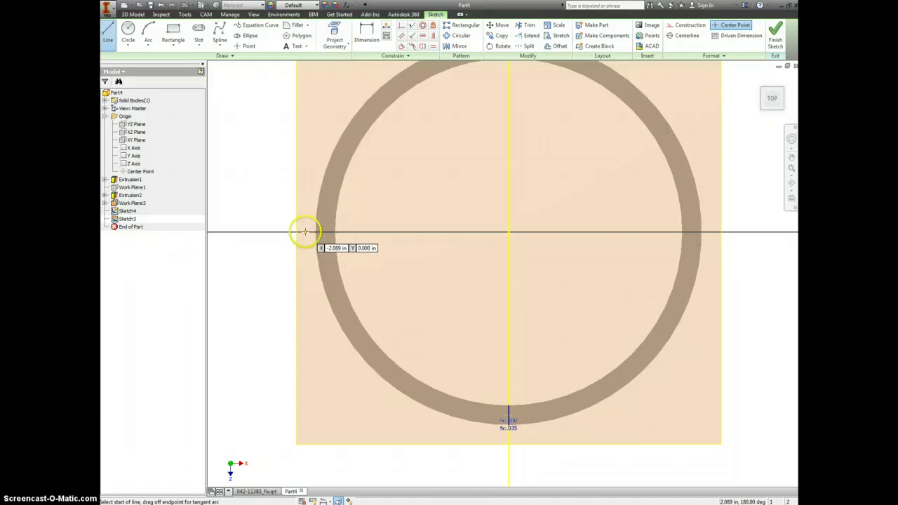
pyautogui.click(305, 231)
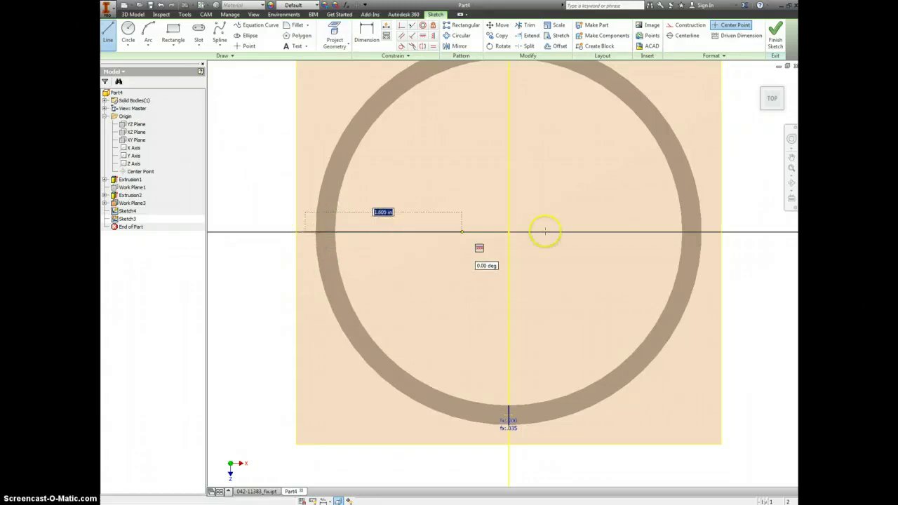
pyautogui.click(731, 231)
pyautogui.rightClick(619, 183)
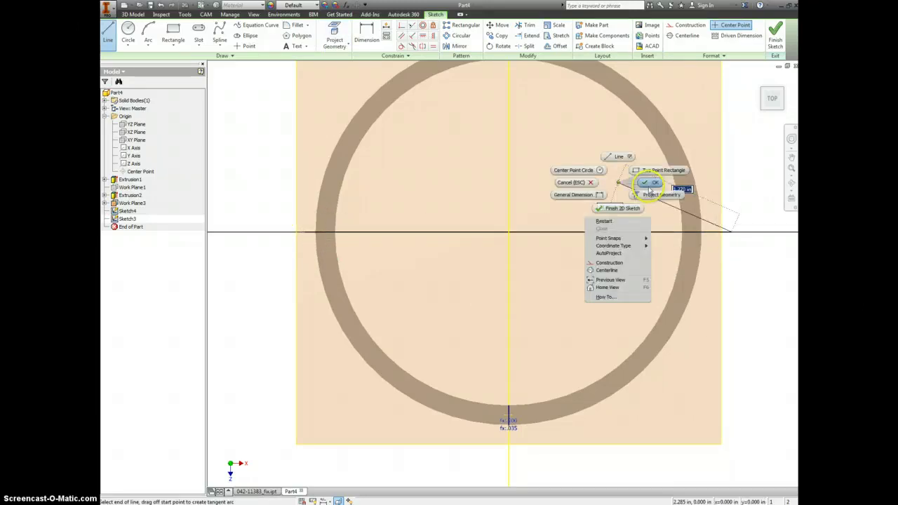
pyautogui.click(650, 185)
# Sketch a short vertical line on the Z-direction centerline across the ring's band, opposite the cross-section rectangle
pyautogui.moveTo(581, 154); pyautogui.dragTo(574, 235, button='middle')
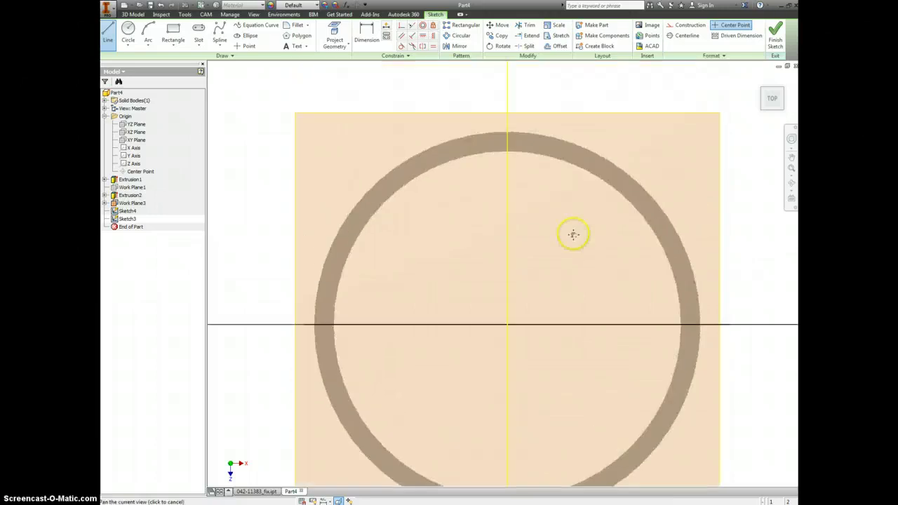
pyautogui.rightClick(562, 221)
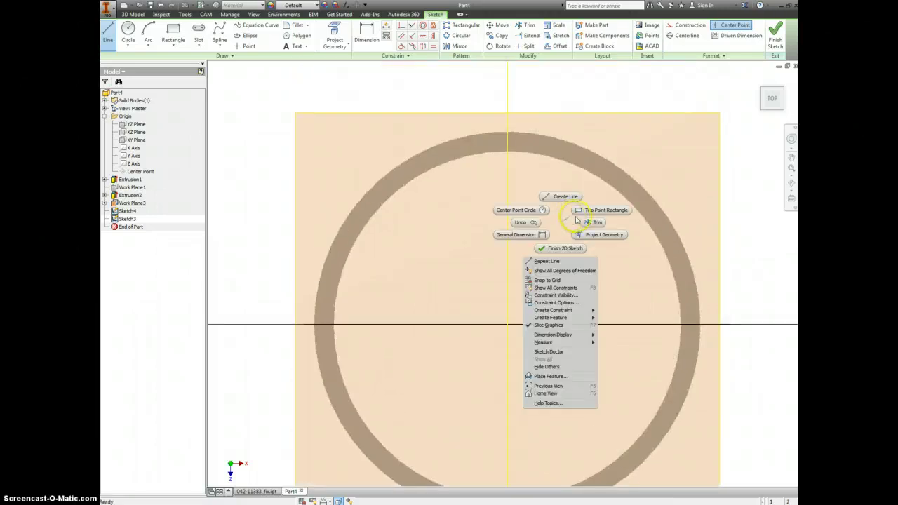
pyautogui.click(507, 144)
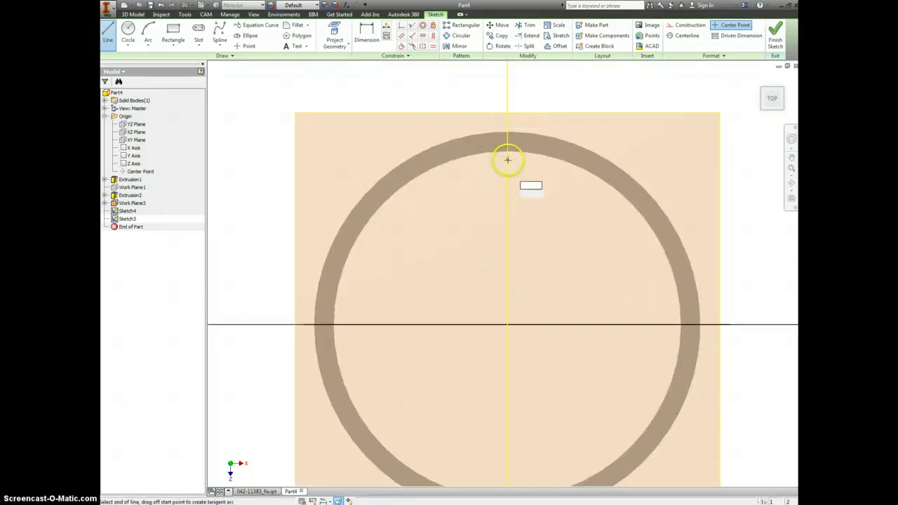
pyautogui.rightClick(533, 173)
pyautogui.click(543, 168)
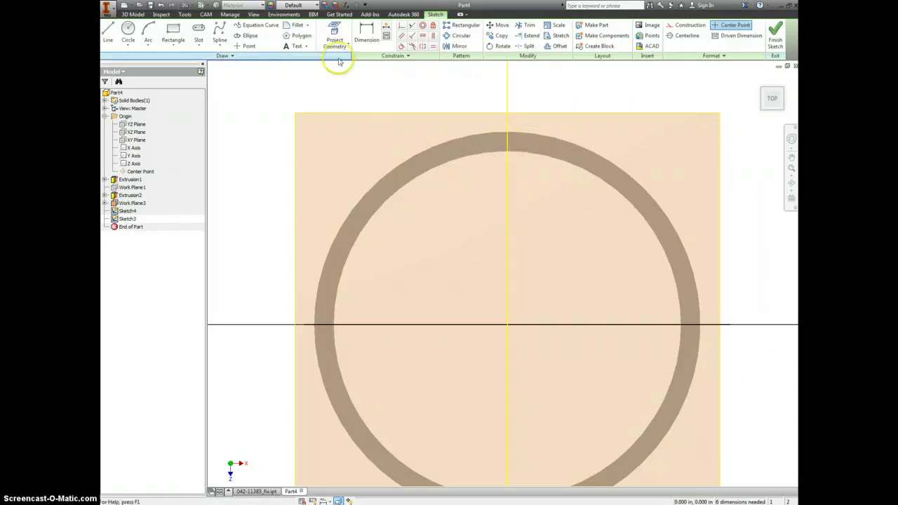
# Project the ring's inner and outer circular edges and trim the sketched lines to the segments inside the ring's band
pyautogui.click(332, 31)
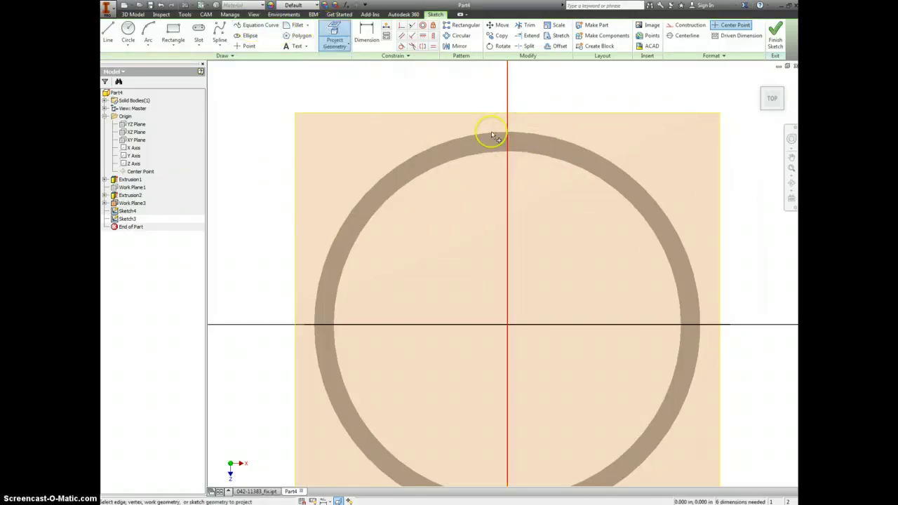
pyautogui.click(490, 154)
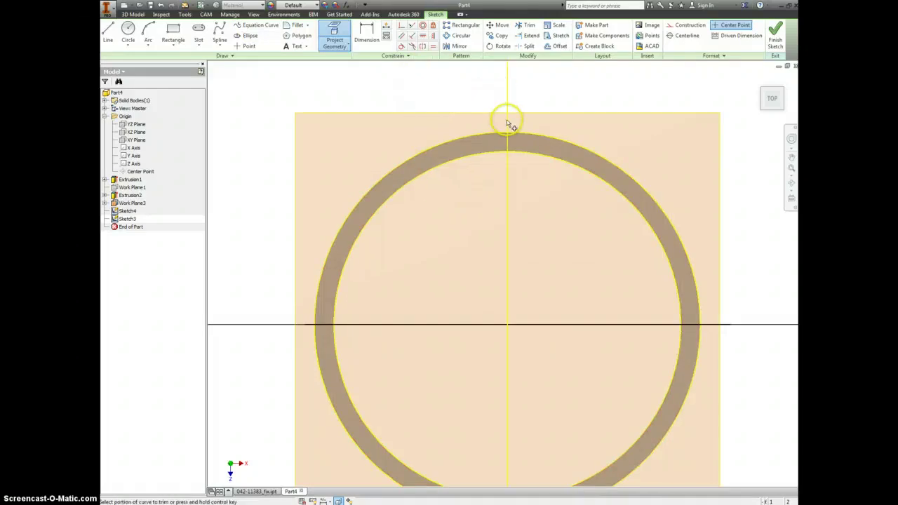
pyautogui.press('x')
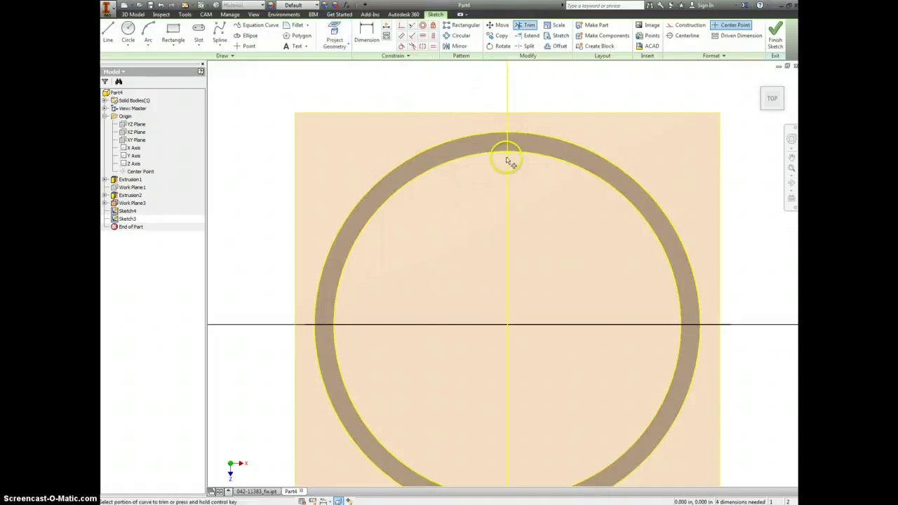
pyautogui.click(322, 335)
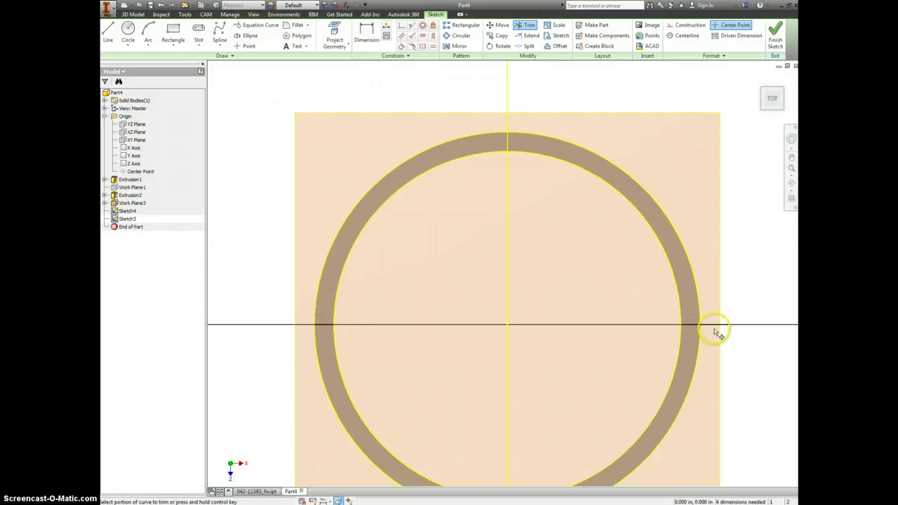
pyautogui.rightClick(554, 290)
pyautogui.click(555, 278)
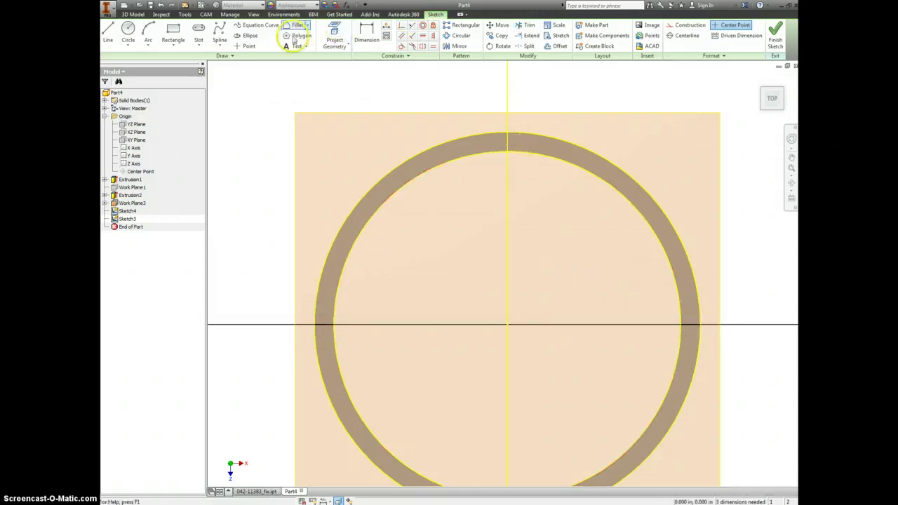
# Place center points at the midpoints of the three line segments across the ring's band, each 1.880 in from the origin
pyautogui.click(247, 45)
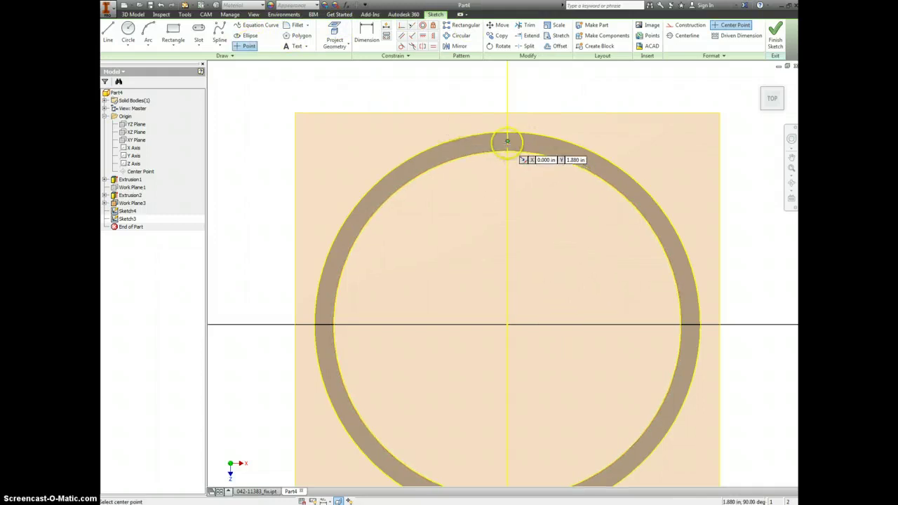
pyautogui.click(507, 141)
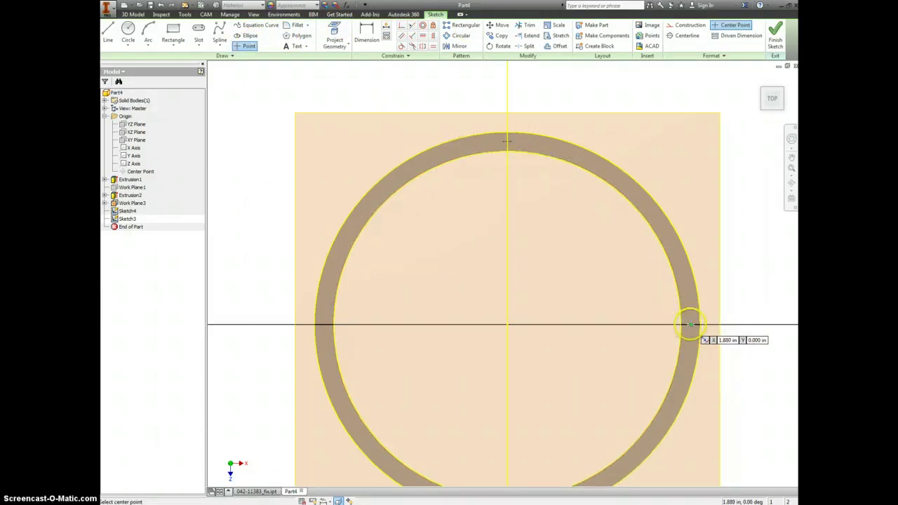
pyautogui.click(691, 325)
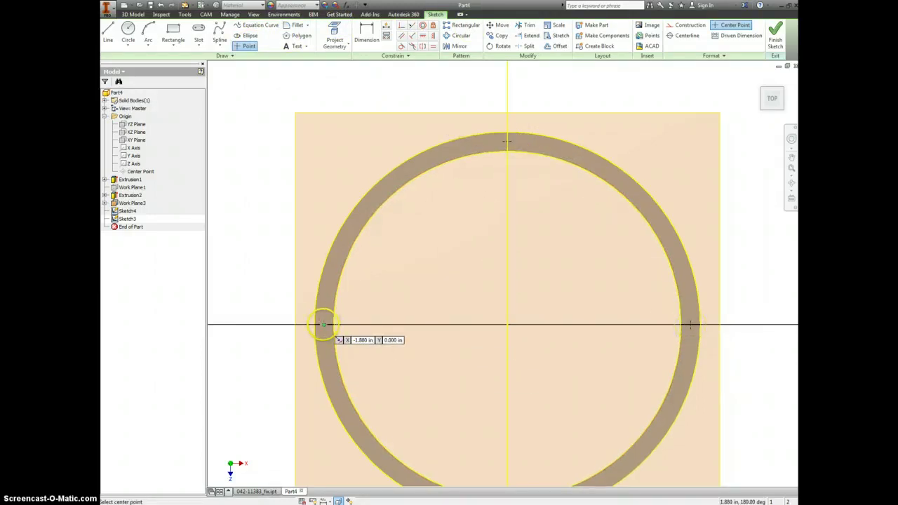
pyautogui.click(324, 325)
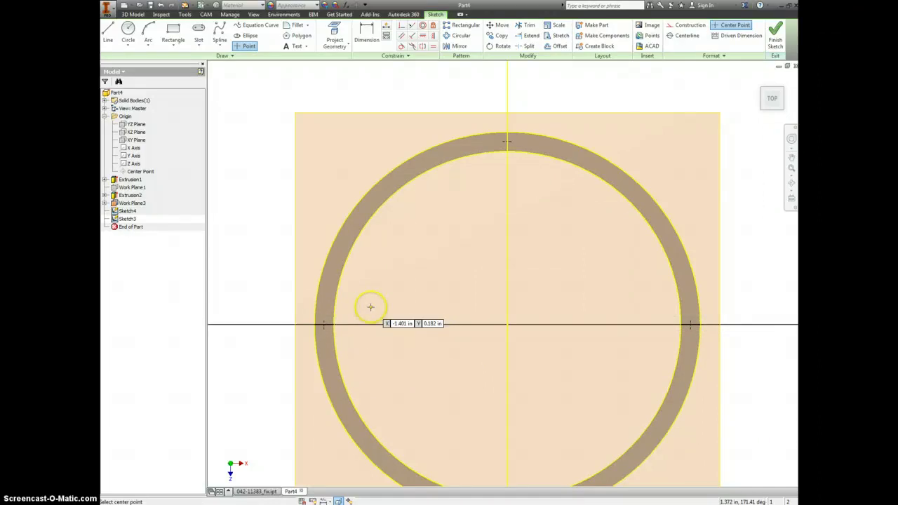
pyautogui.press('Escape')
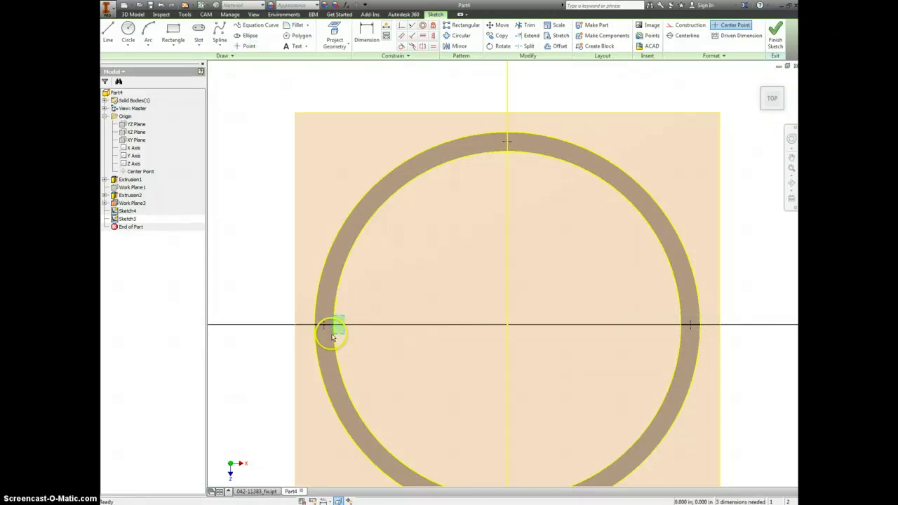
# Convert the three line segments across the ring's band and the projected inner circle to construction geometry, and finish the sketch
pyautogui.click(332, 338)
pyautogui.rightClick(365, 302)
pyautogui.click(391, 296)
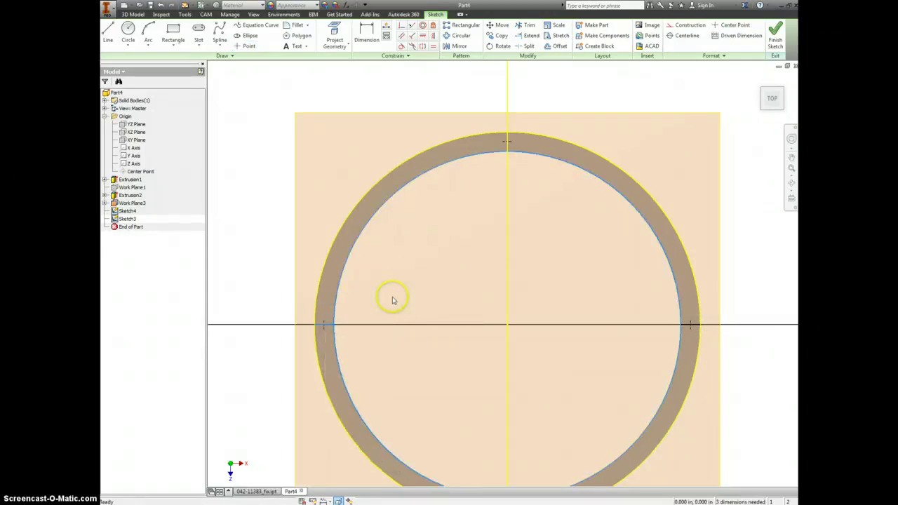
pyautogui.press('Return')
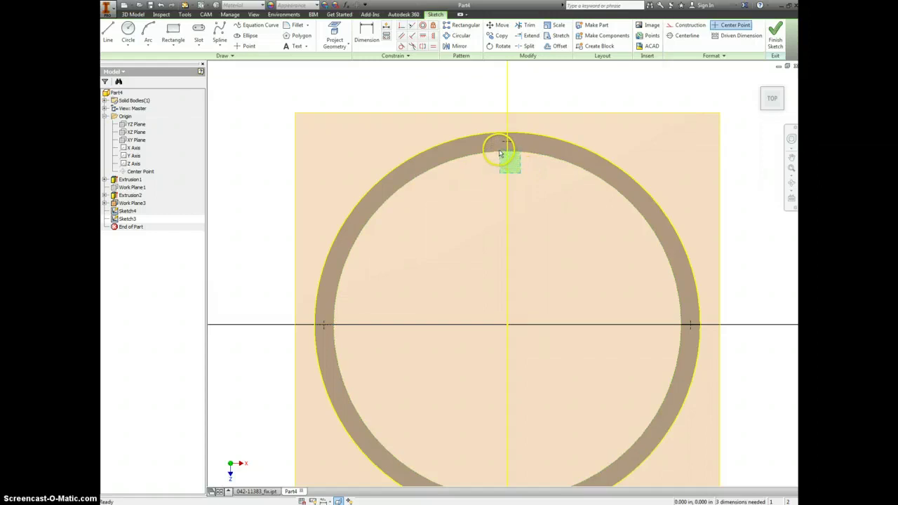
pyautogui.click(500, 149)
pyautogui.rightClick(495, 176)
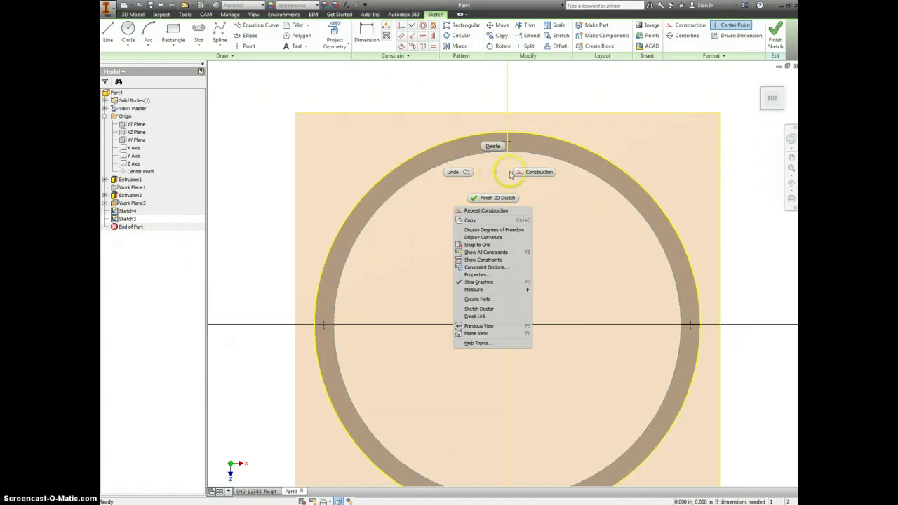
pyautogui.click(532, 175)
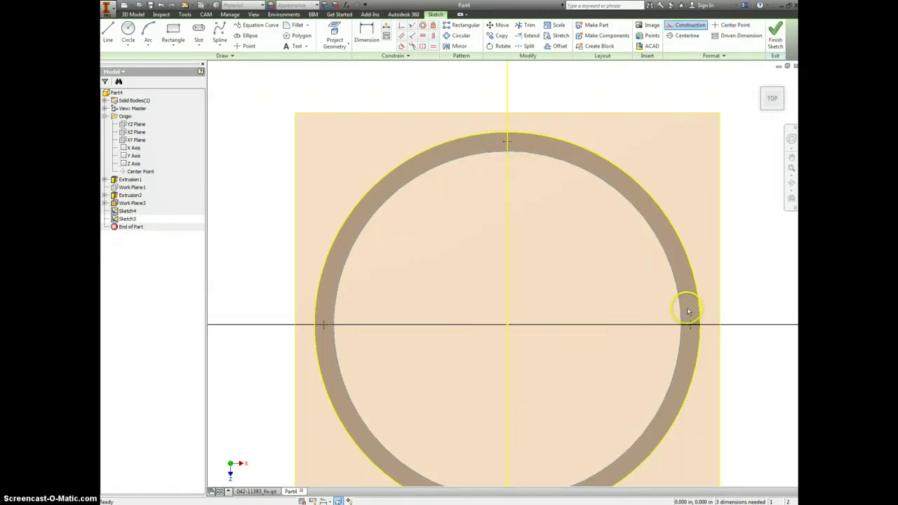
pyautogui.press('Return')
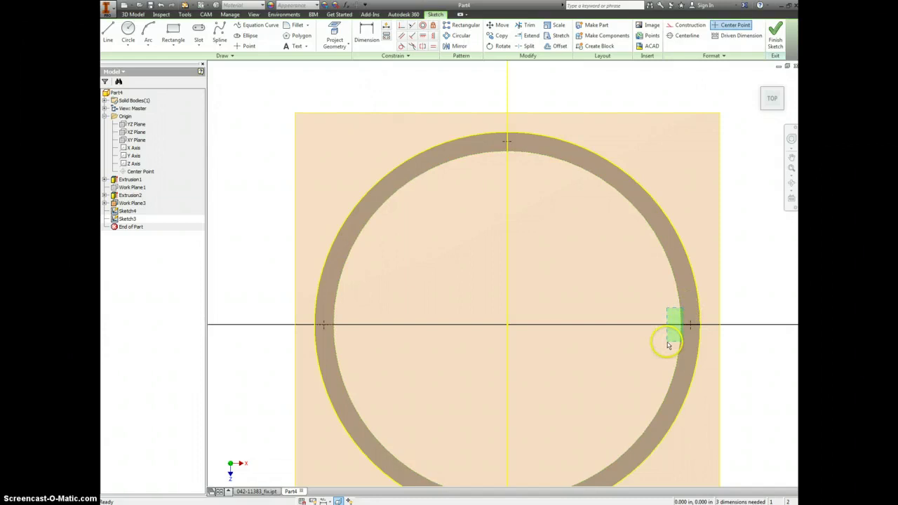
pyautogui.rightClick(651, 337)
pyautogui.click(676, 335)
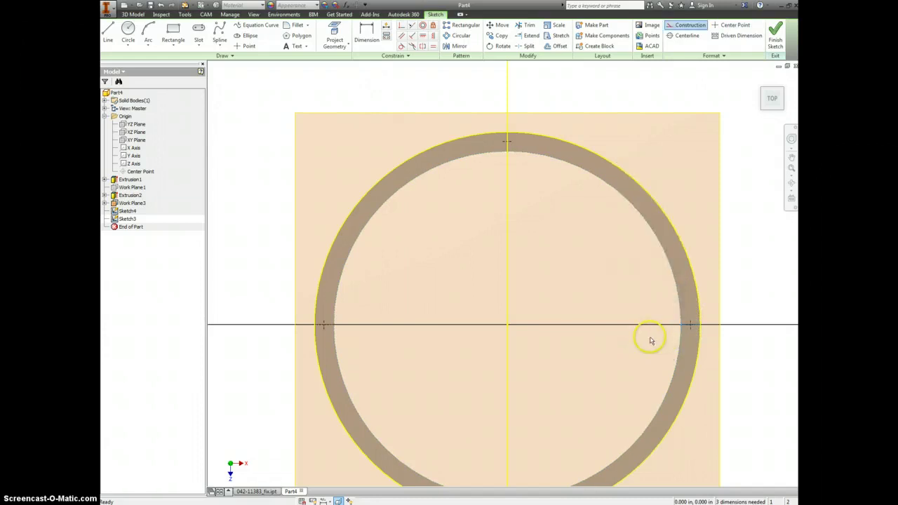
pyautogui.press('Return')
pyautogui.click(775, 32)
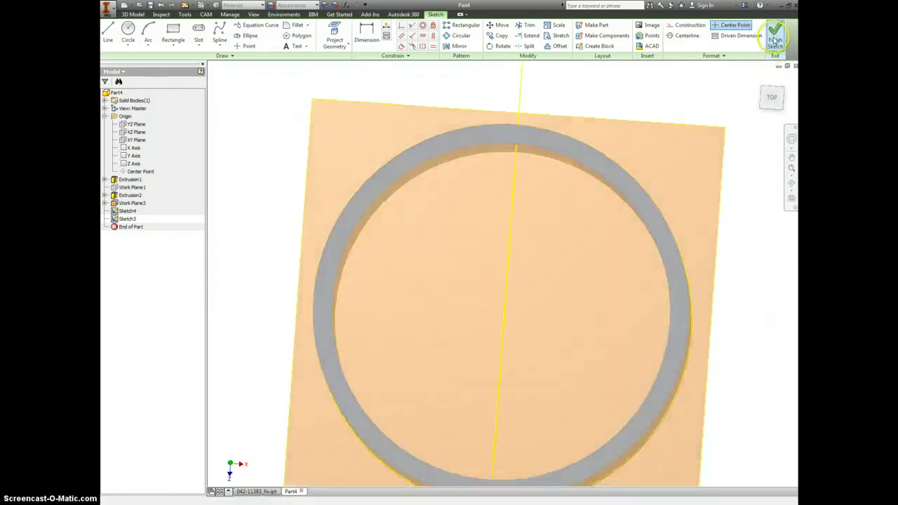
# Turn off the visibility of Work Plane3
pyautogui.scroll(-5, 706, 329)
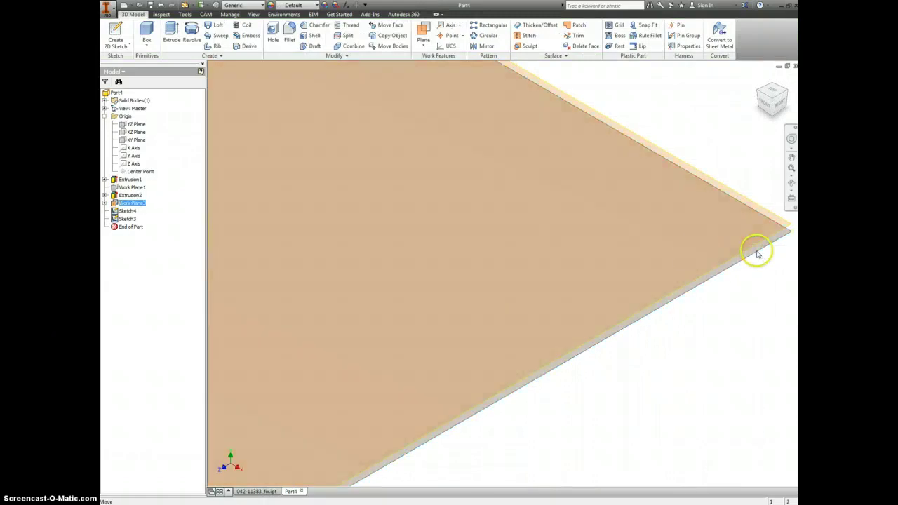
pyautogui.rightClick(758, 254)
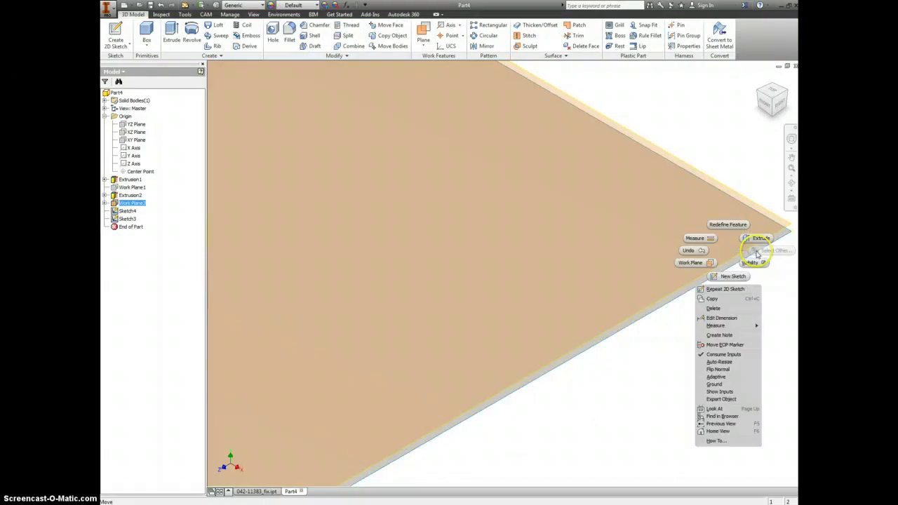
pyautogui.click(750, 264)
pyautogui.scroll(3, 744, 295)
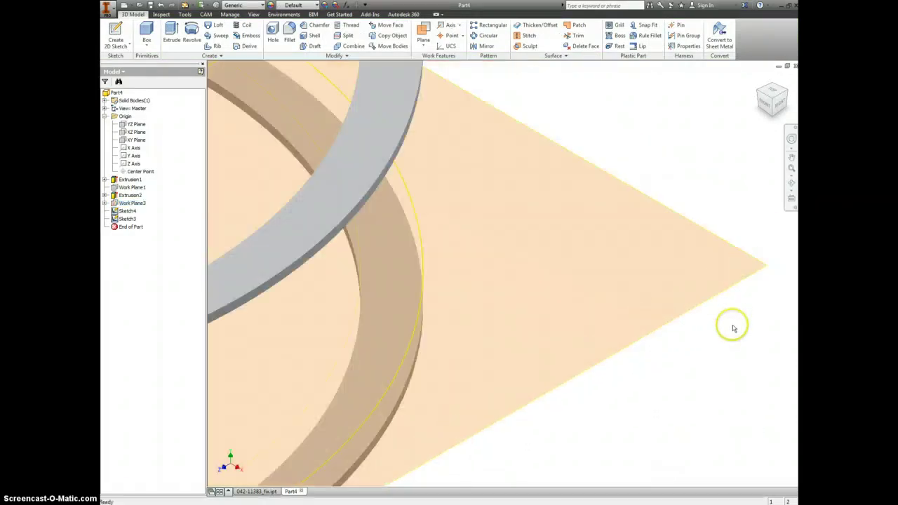
pyautogui.moveTo(732, 325); pyautogui.dragTo(679, 375, button='middle')
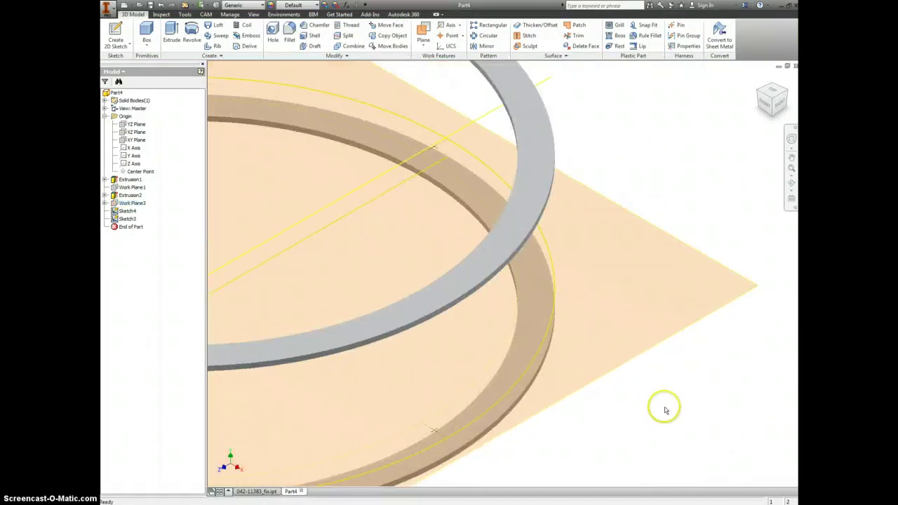
pyautogui.moveTo(662, 409); pyautogui.dragTo(630, 366, button='middle')
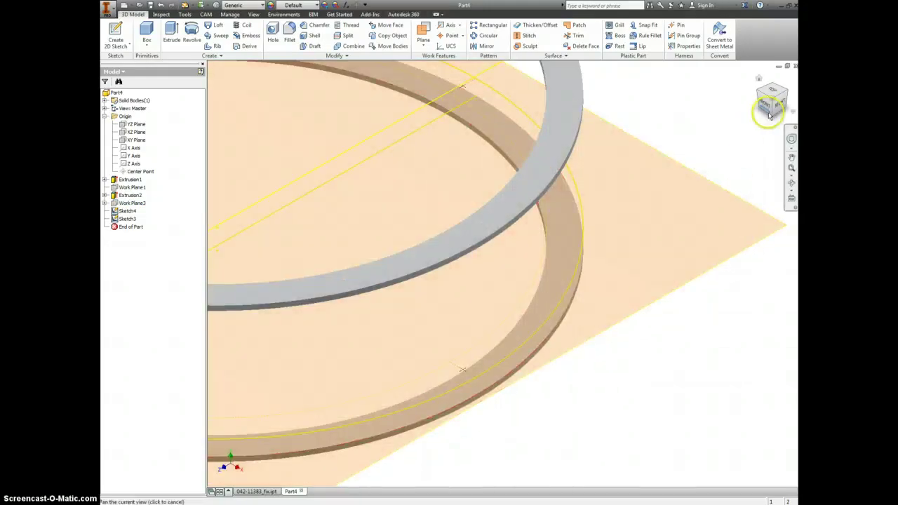
# Create a work plane offset from the lower ring's upper face by THICK / 2 ul
pyautogui.click(774, 119)
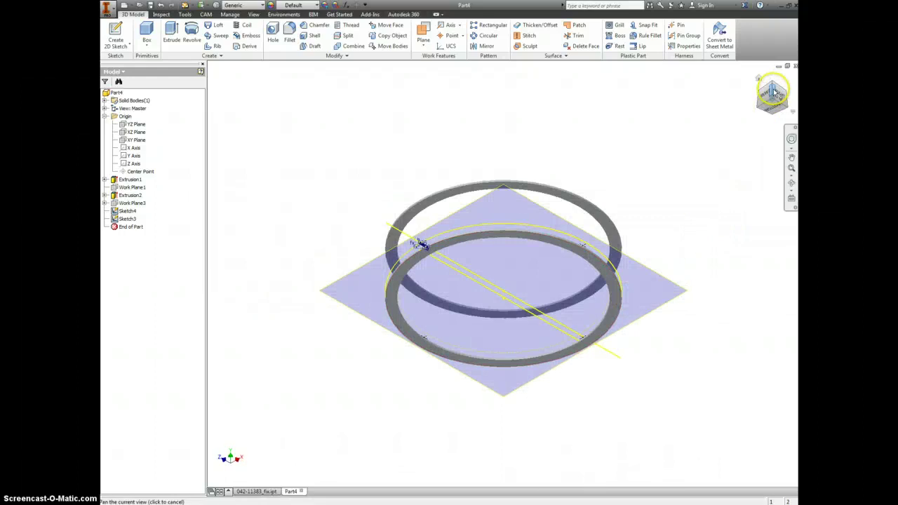
pyautogui.press('F5')
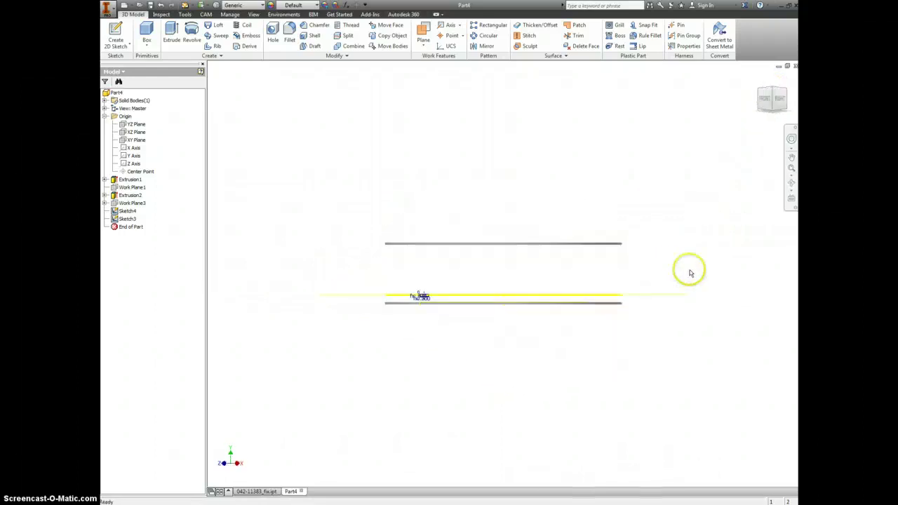
pyautogui.moveTo(772, 91); pyautogui.dragTo(772, 97)
pyautogui.scroll(-5, 602, 317)
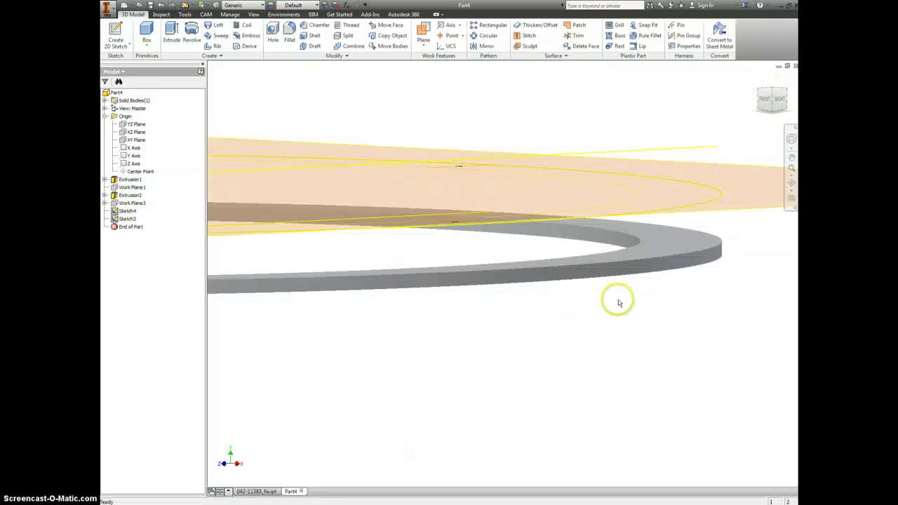
pyautogui.click(423, 30)
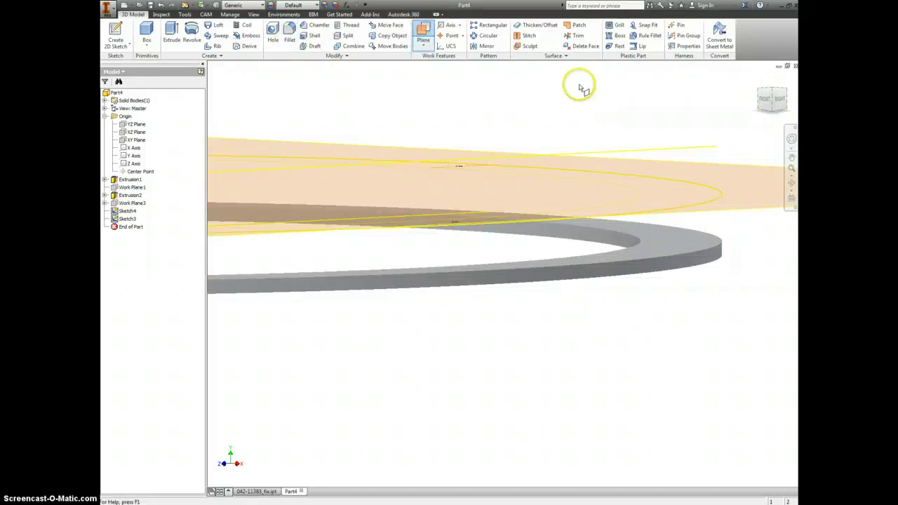
pyautogui.click(657, 241)
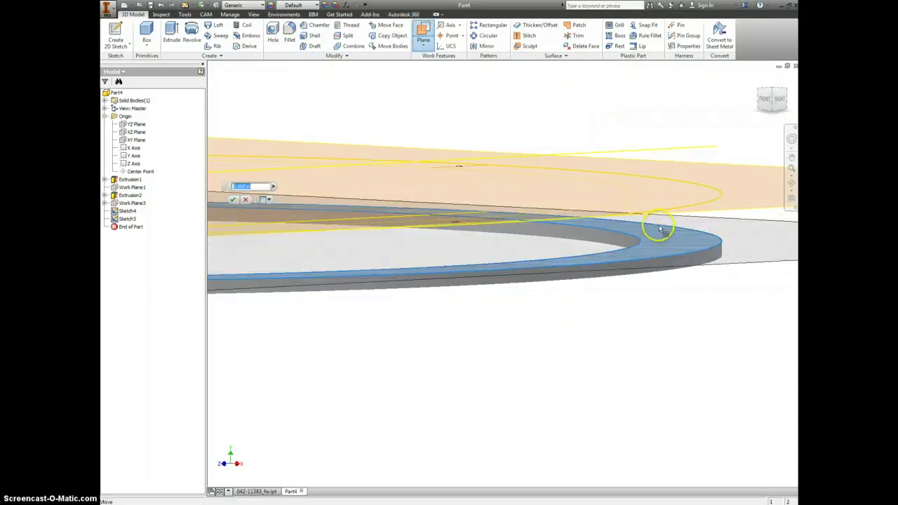
pyautogui.moveTo(660, 226); pyautogui.dragTo(633, 118)
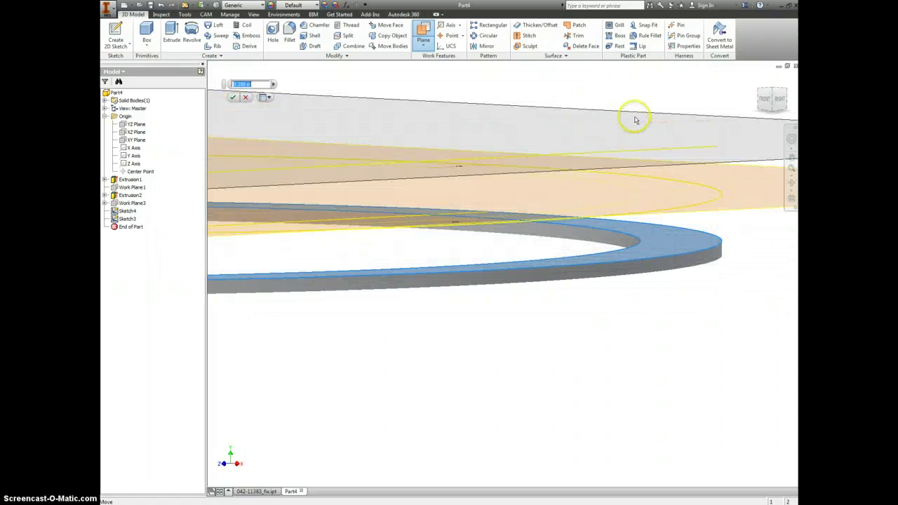
pyautogui.click(275, 84)
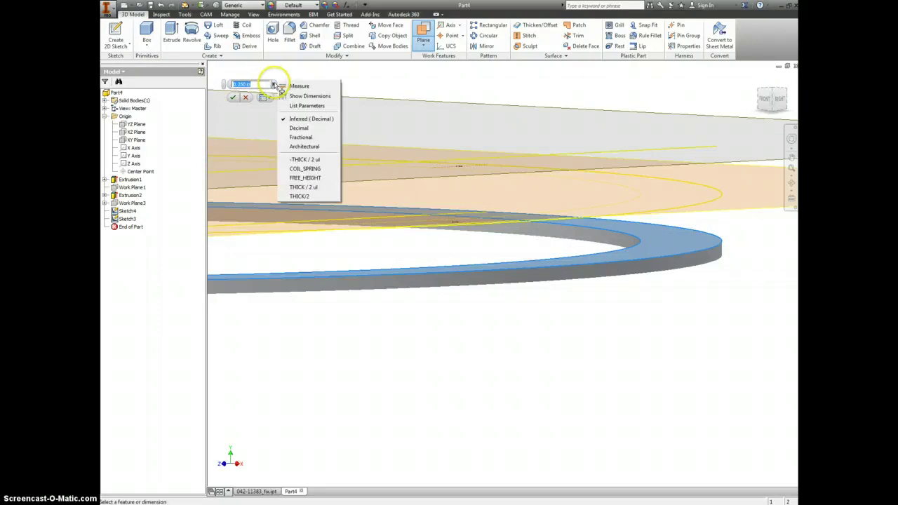
pyautogui.click(312, 186)
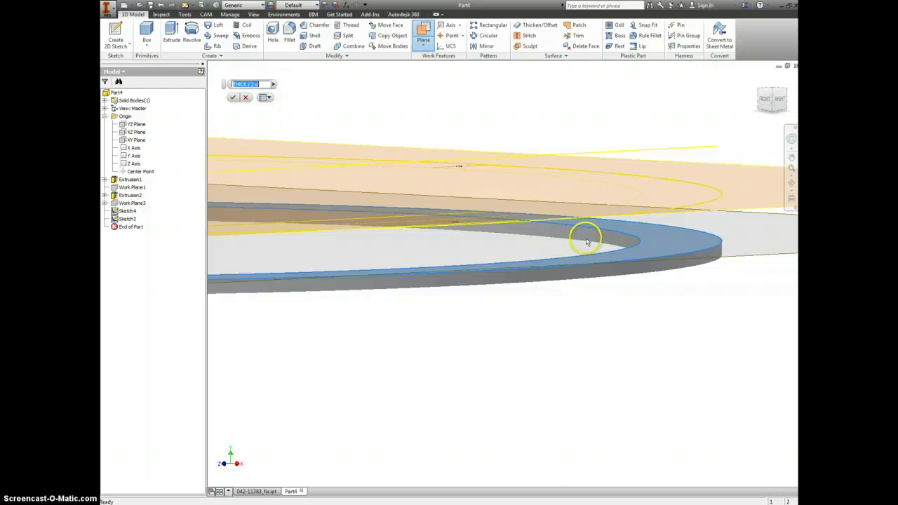
pyautogui.click(232, 97)
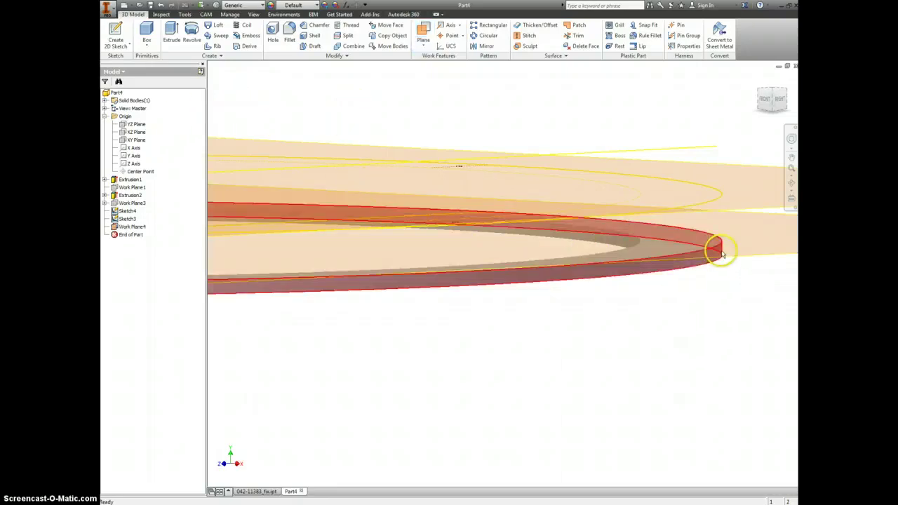
# Start a sketch on the work plane at the lower ring and draw two diagonal lines crossing near the ring's center
pyautogui.click(727, 254)
pyautogui.rightClick(728, 255)
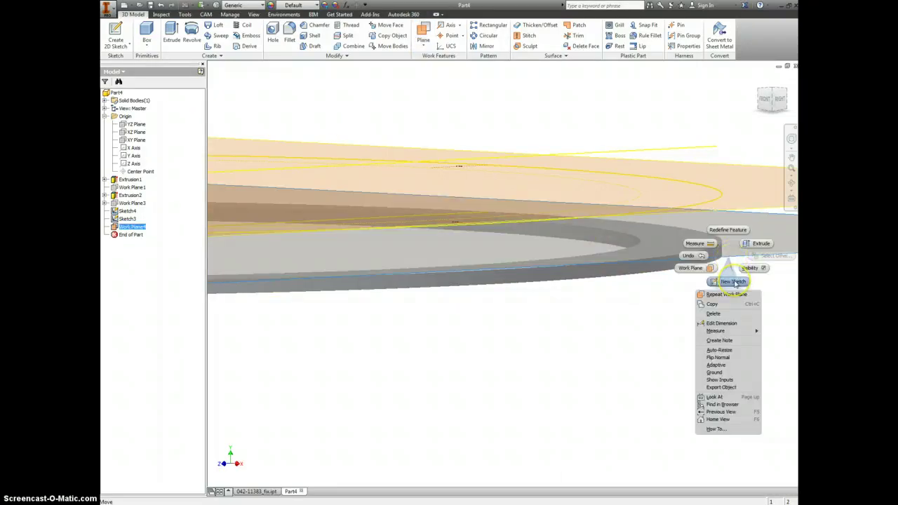
pyautogui.click(733, 281)
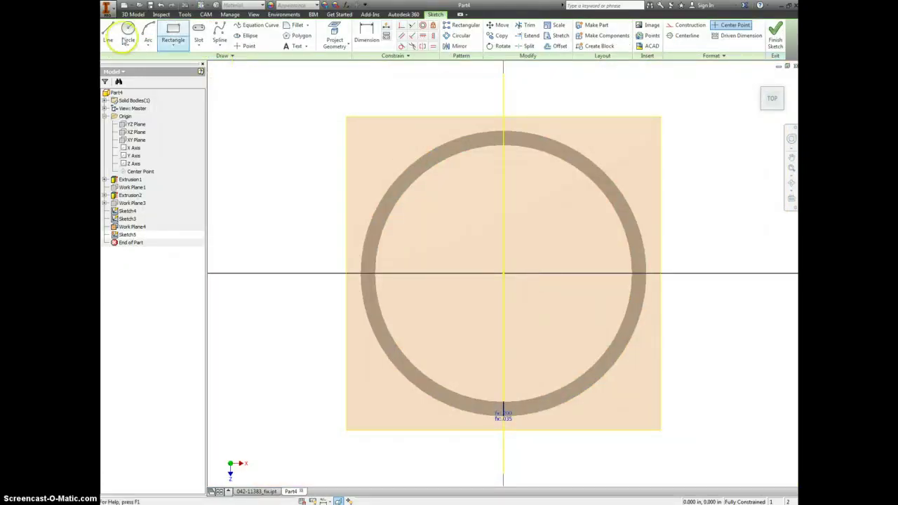
pyautogui.click(108, 30)
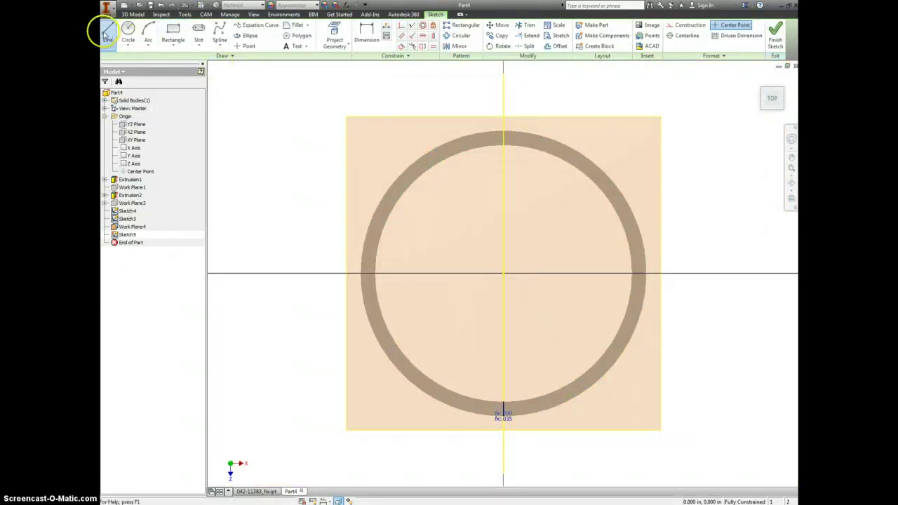
pyautogui.click(362, 138)
pyautogui.click(658, 417)
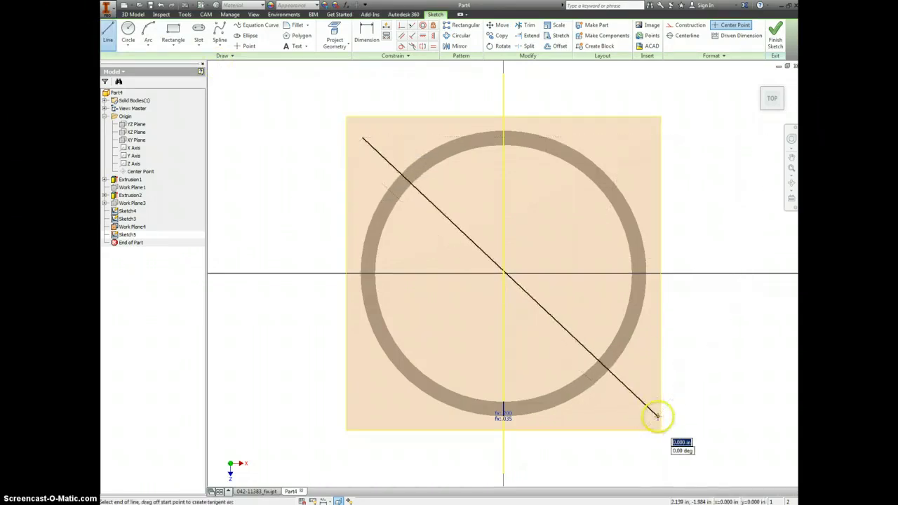
pyautogui.rightClick(666, 383)
pyautogui.click(660, 423)
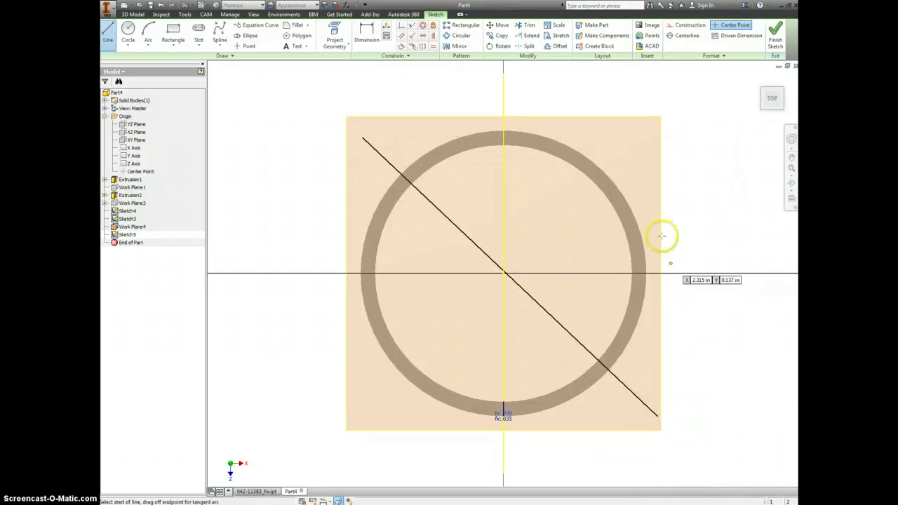
pyautogui.click(621, 136)
pyautogui.click(386, 434)
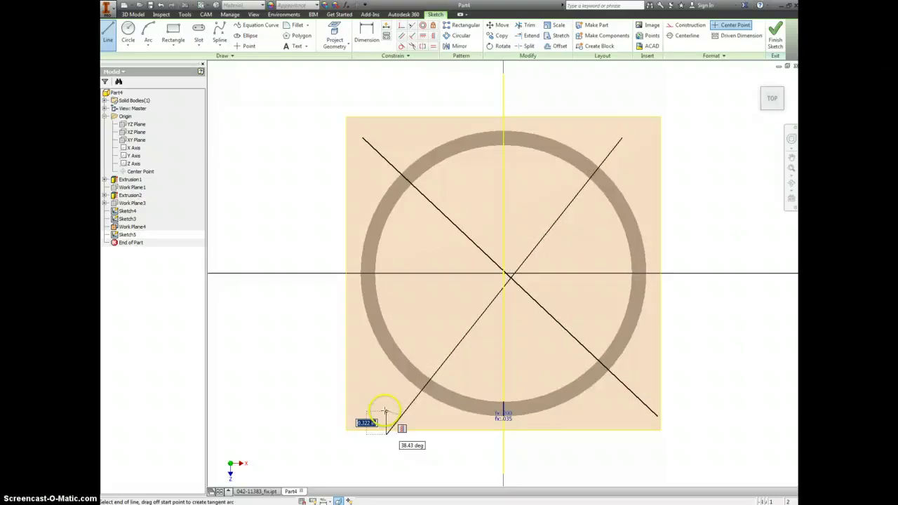
pyautogui.rightClick(361, 384)
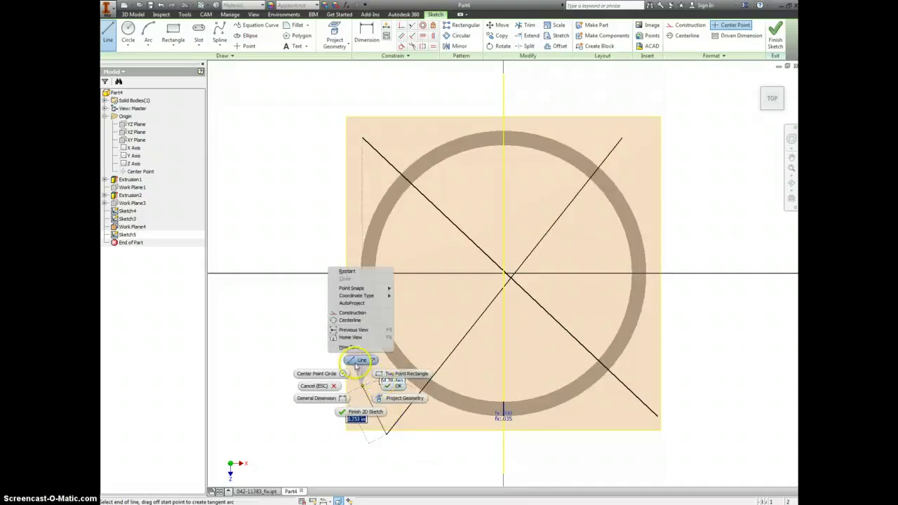
# Sketch a vertical line about 1 in long on the centerline, crossing the ring's band opposite the cross-section rectangle
pyautogui.click(362, 360)
pyautogui.click(504, 110)
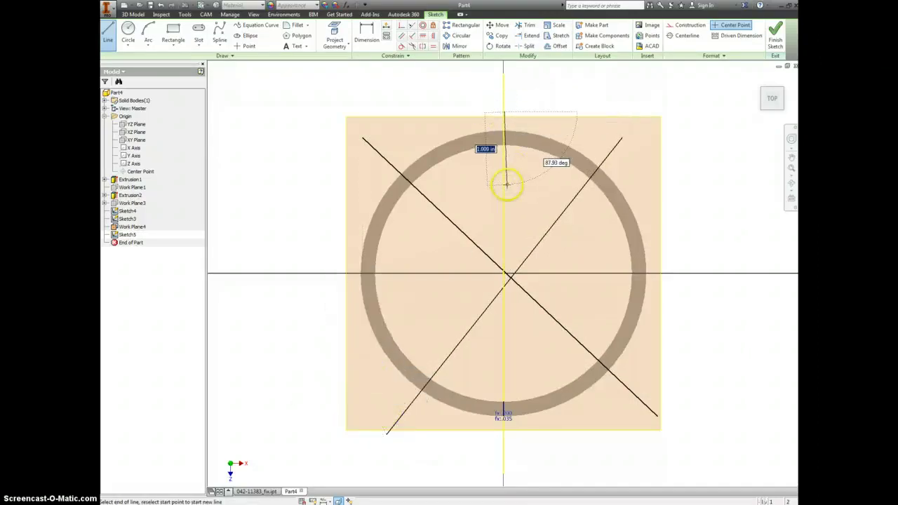
pyautogui.click(532, 185)
pyautogui.rightClick(532, 185)
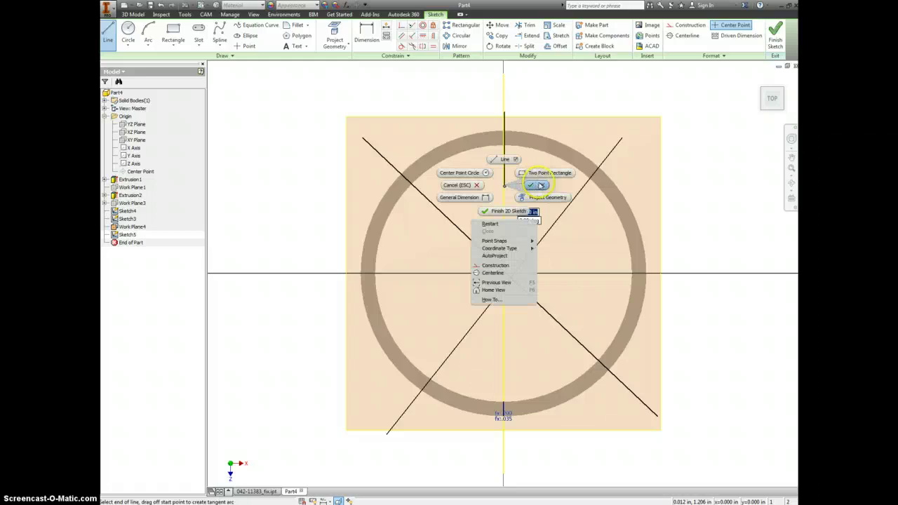
pyautogui.click(540, 180)
# Convert the two diagonal lines and the short vertical line to construction geometry
pyautogui.moveTo(552, 168)
pyautogui.mouseDown()
pyautogui.moveTo(518, 275)
pyautogui.moveTo(469, 309)
pyautogui.mouseUp()
pyautogui.rightClick(475, 196)
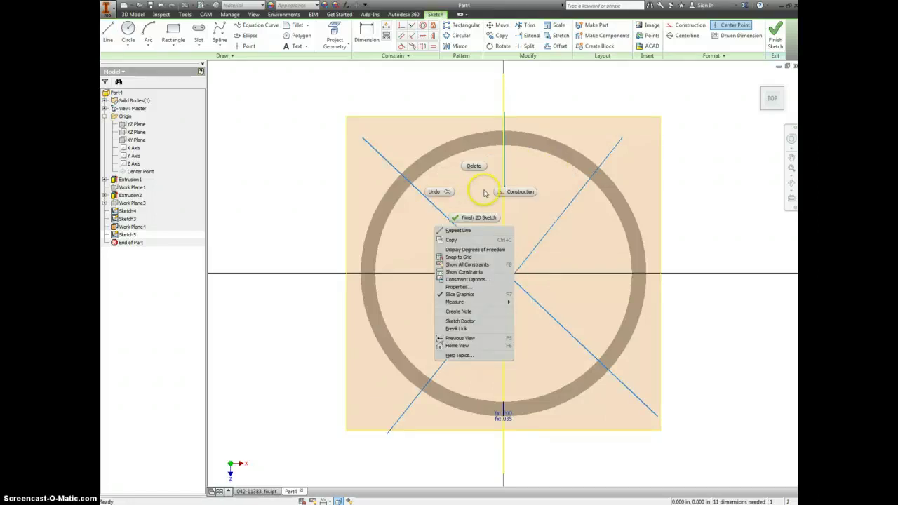
pyautogui.click(525, 191)
pyautogui.click(522, 187)
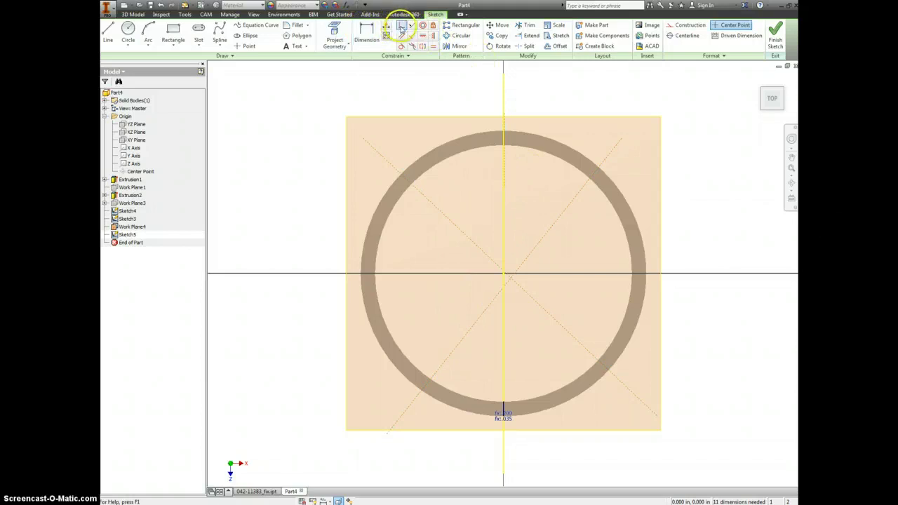
# Constrain both diagonal lines to be coincident with the origin at the ring's center
pyautogui.click(402, 26)
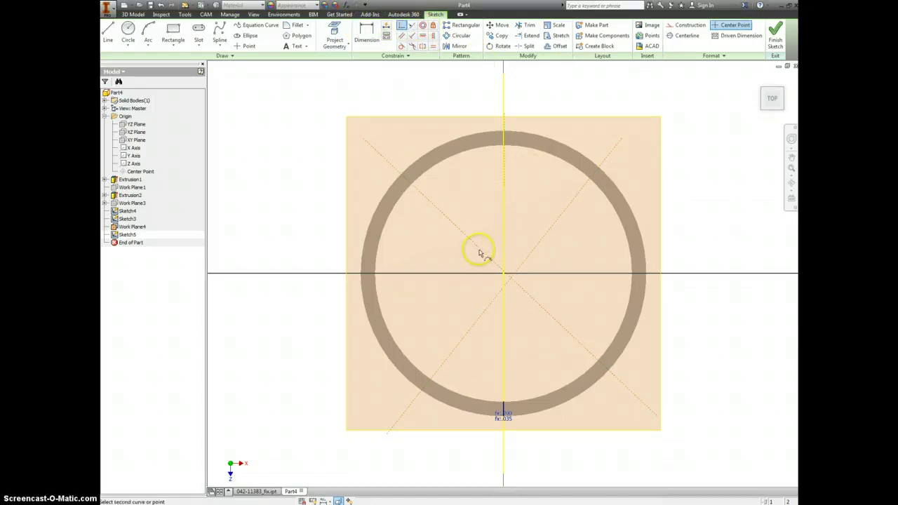
pyautogui.click(518, 279)
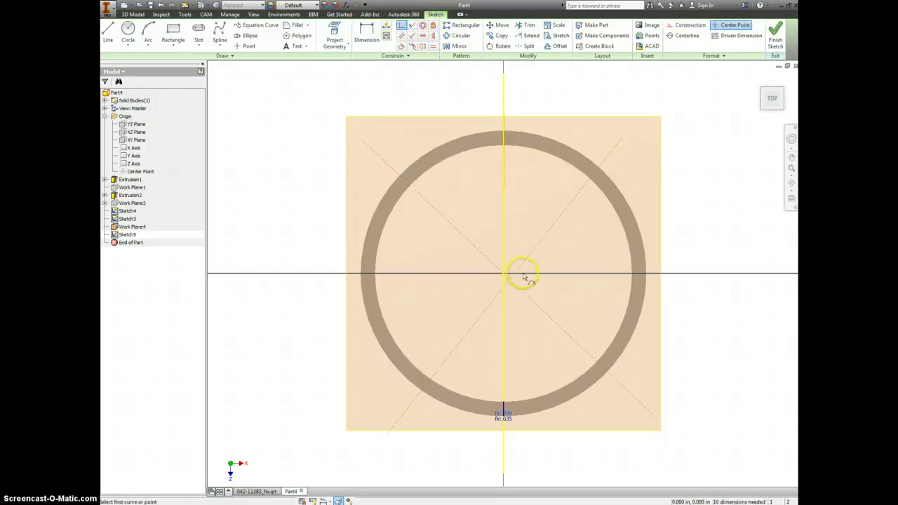
pyautogui.click(506, 273)
pyautogui.click(525, 270)
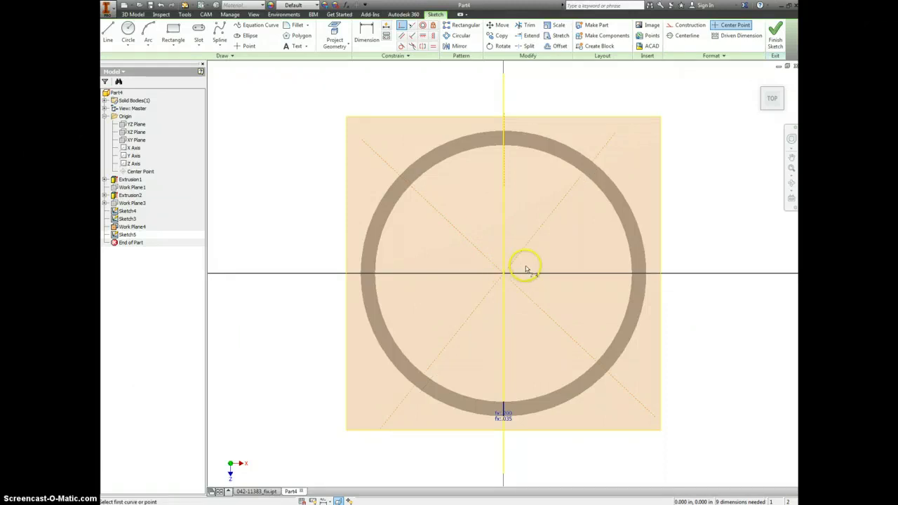
# Dimension the angle between the two diagonals as 90 degrees and the angle between the vertical line and its adjacent diagonal as 45 degrees
pyautogui.click(367, 32)
pyautogui.click(550, 306)
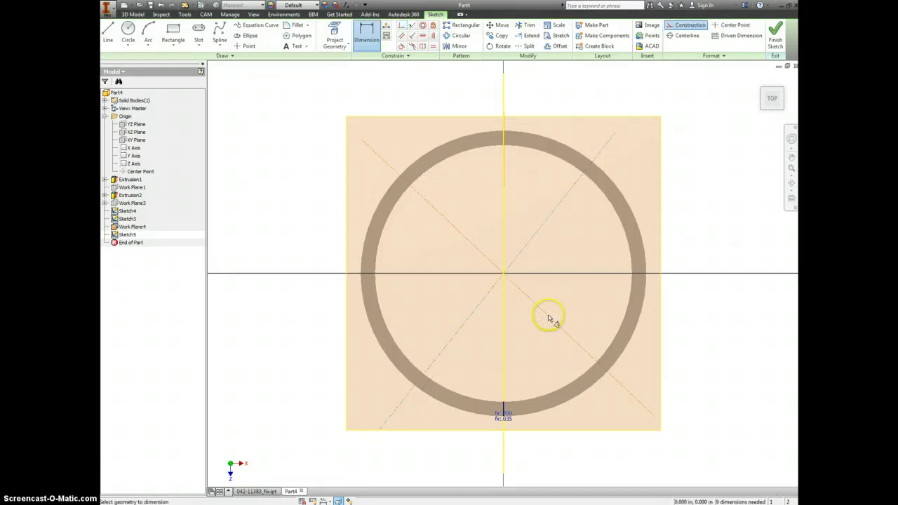
pyautogui.click(541, 315)
pyautogui.click(561, 293)
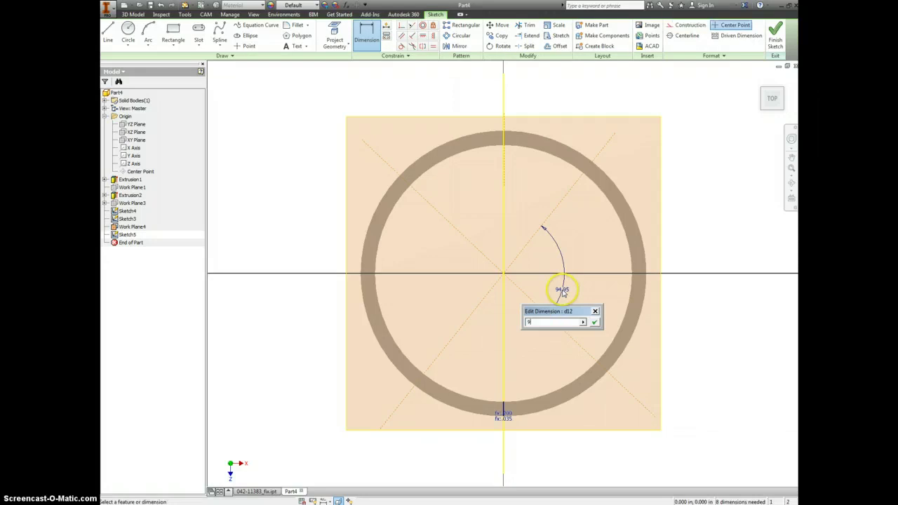
pyautogui.press('Return')
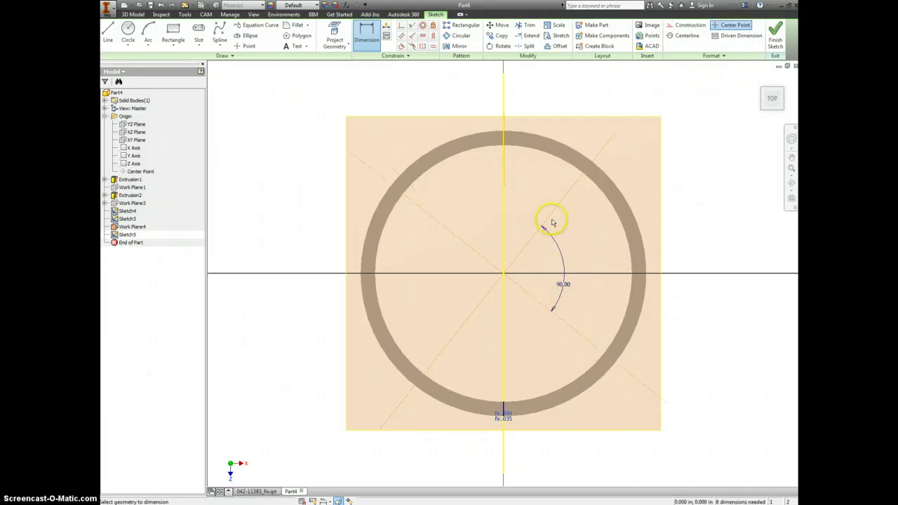
pyautogui.click(551, 217)
pyautogui.click(505, 186)
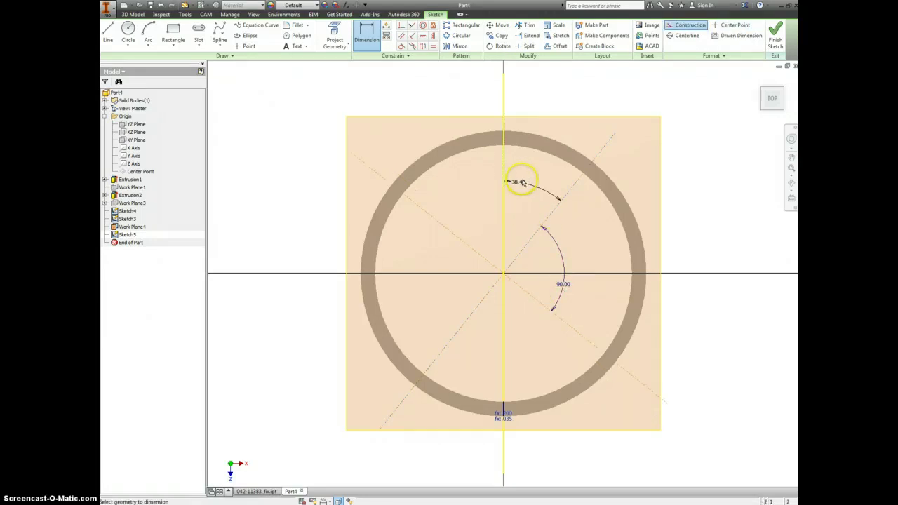
pyautogui.click(529, 177)
pyautogui.press('Return')
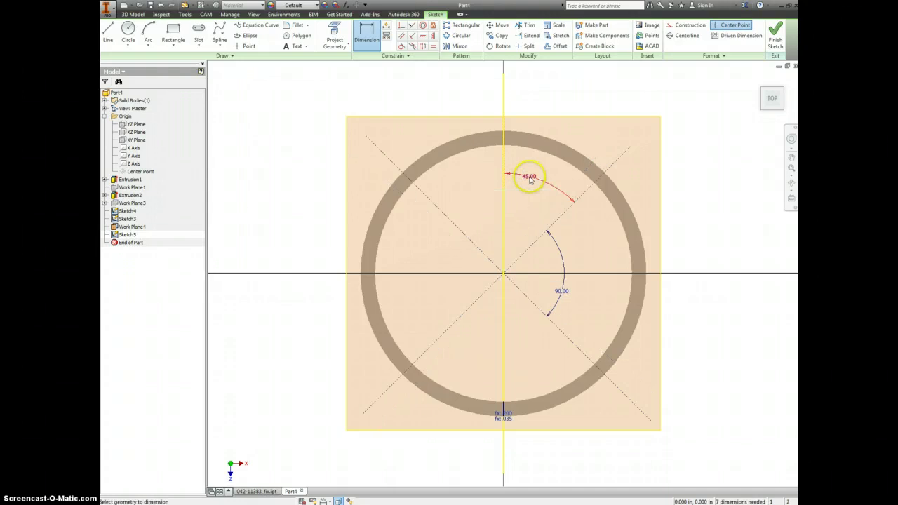
# Project the lower ring's inner and outer circular edges into the sketch
pyautogui.click(343, 37)
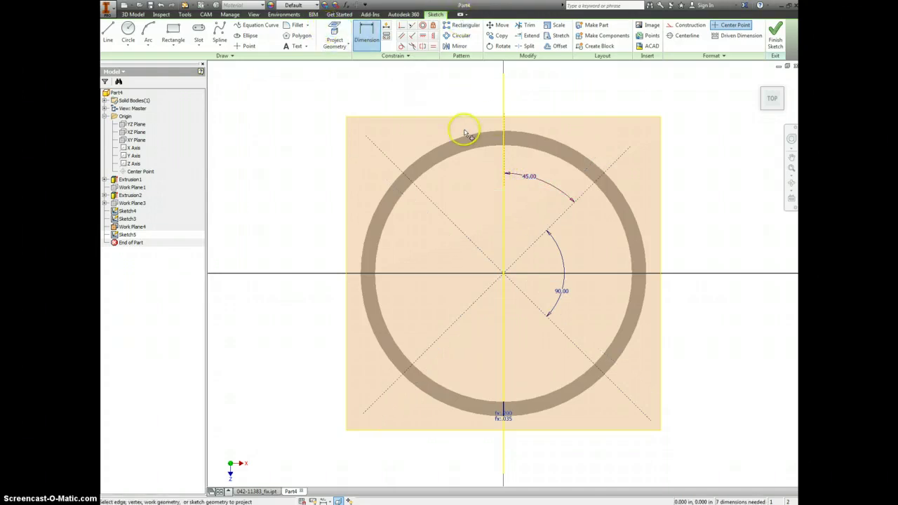
pyautogui.click(471, 152)
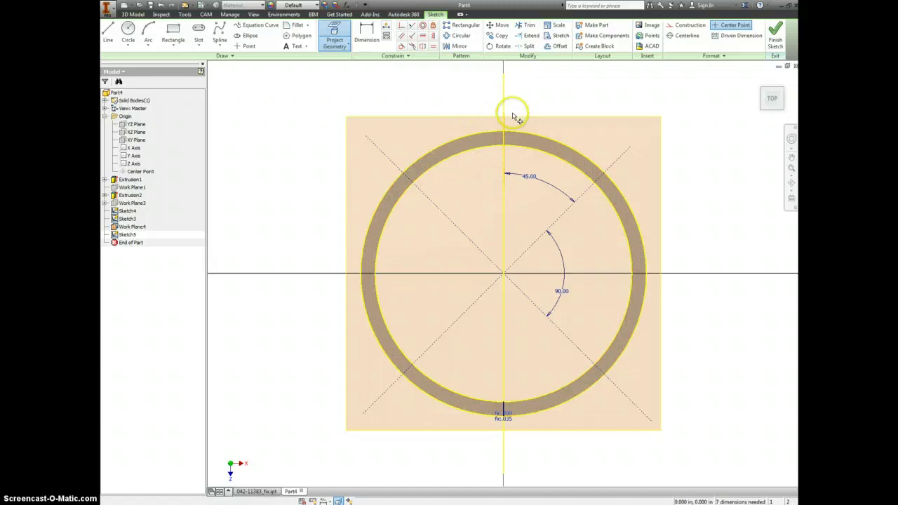
# Trim away the diagonal and vertical construction lines inside and outside the projected ring edges
pyautogui.press('x')
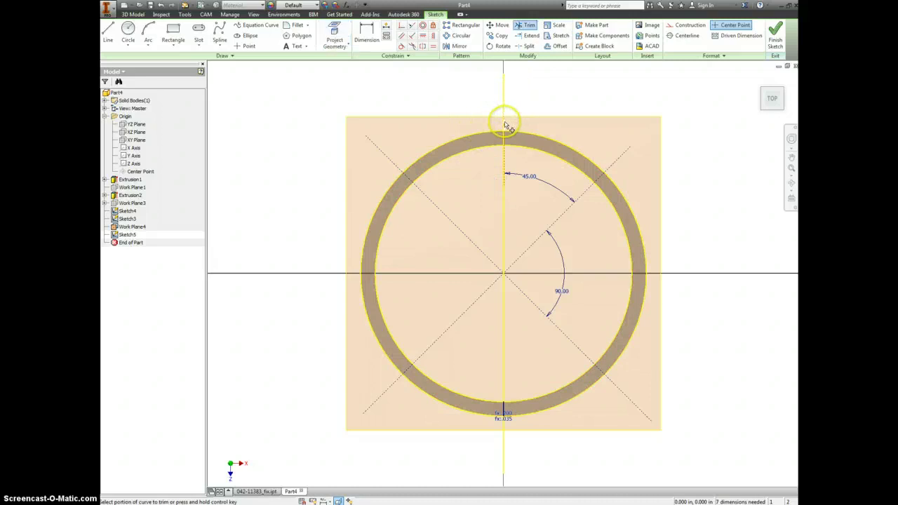
pyautogui.click(581, 205)
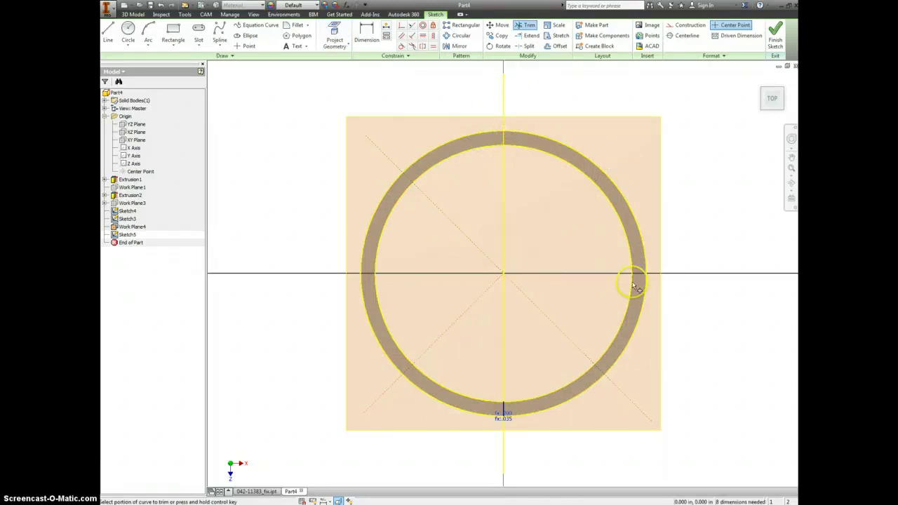
pyautogui.click(622, 391)
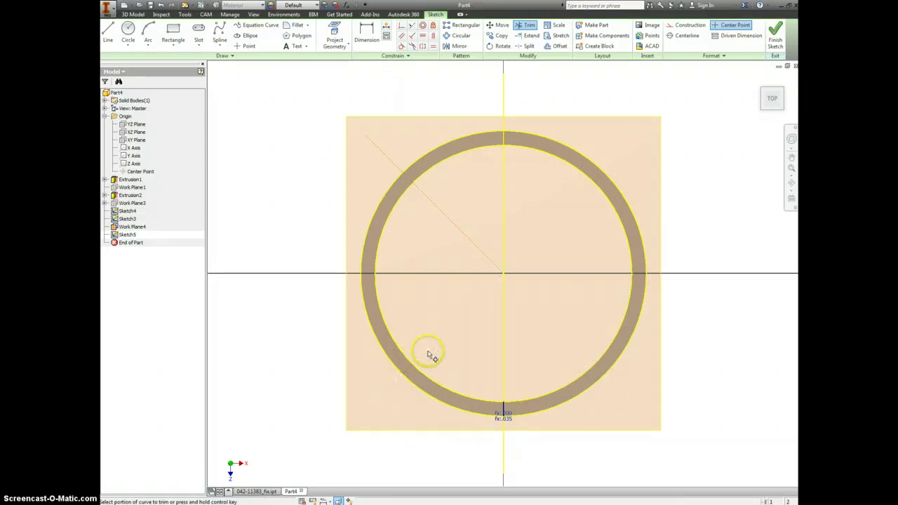
pyautogui.click(455, 224)
# Place center points midway across the ring's width at the four diagonal positions, and finish the sketch
pyautogui.click(242, 46)
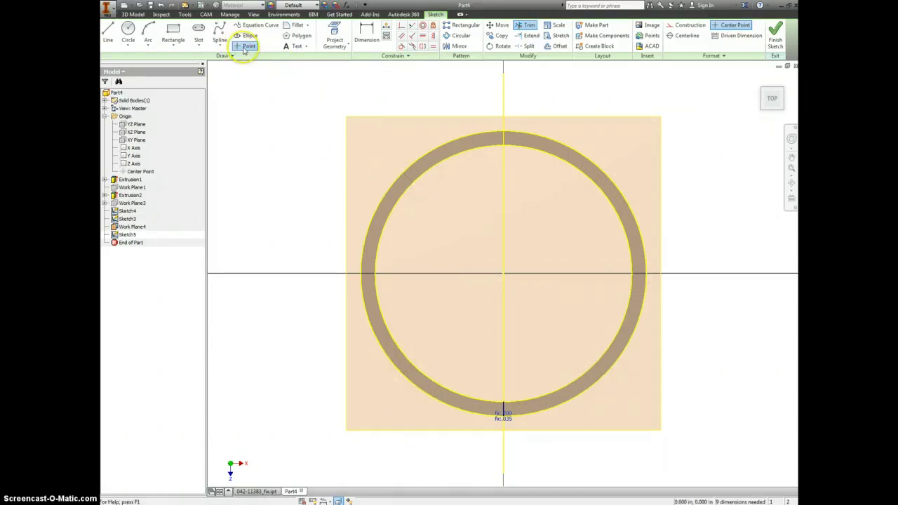
pyautogui.click(407, 179)
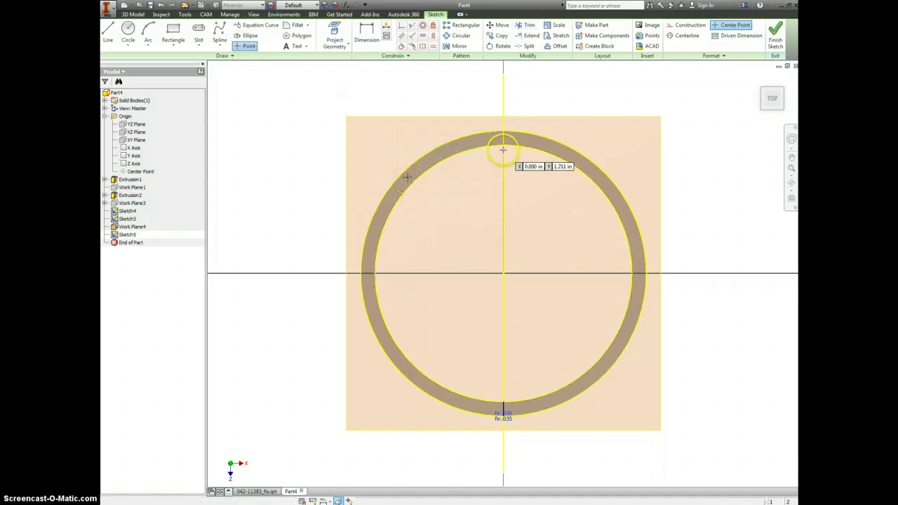
pyautogui.click(600, 178)
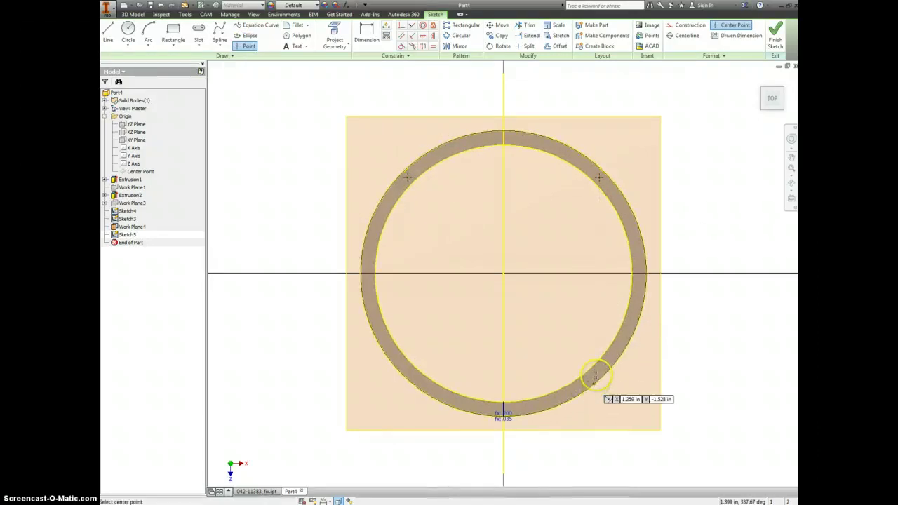
pyautogui.click(598, 370)
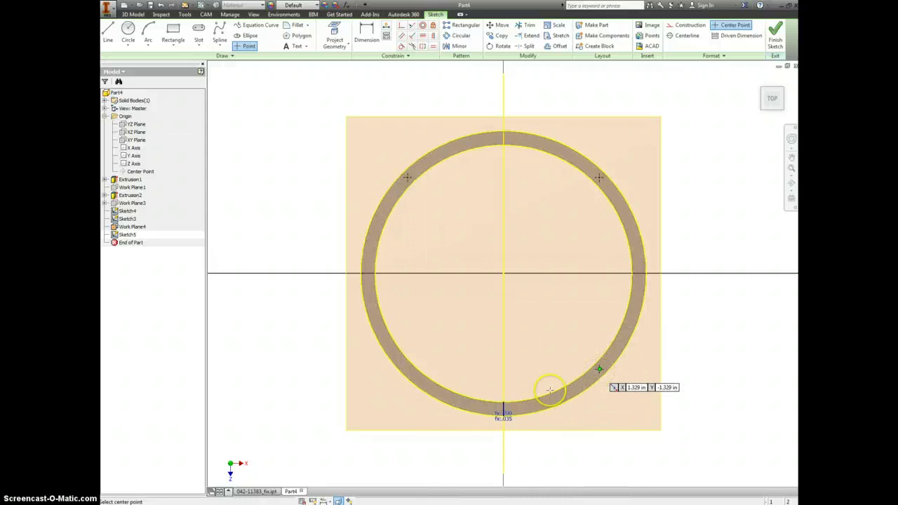
pyautogui.click(408, 370)
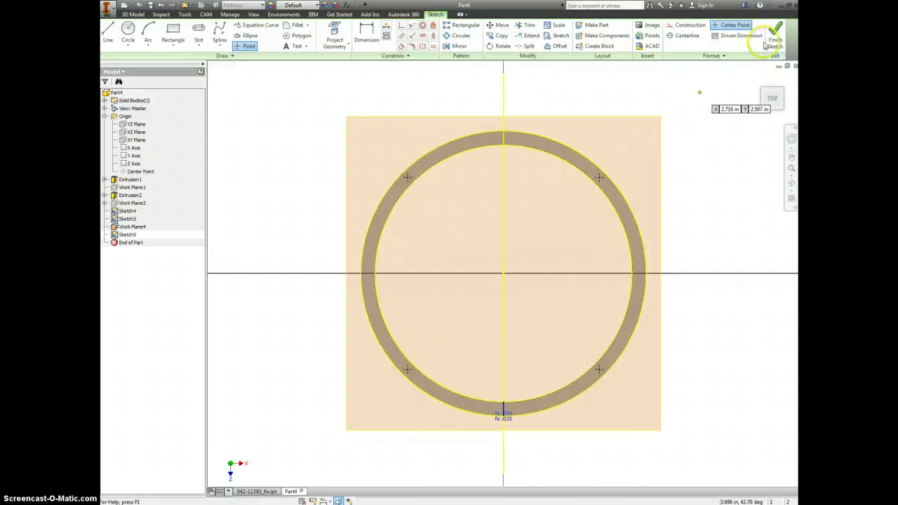
pyautogui.click(775, 35)
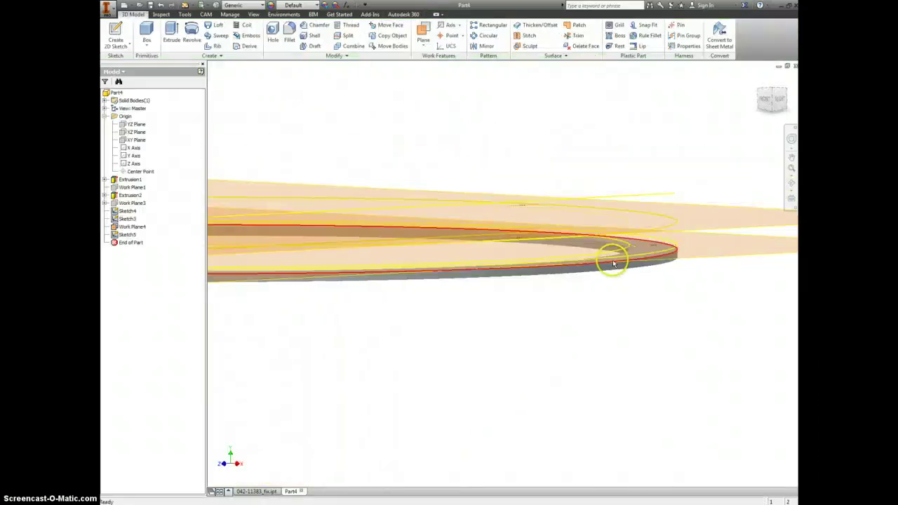
# Create a 3D sketch and start an interpolation spline from the rectangular cross-section's center to the adjacent center point on the lower plane
pyautogui.scroll(-5, 596, 250)
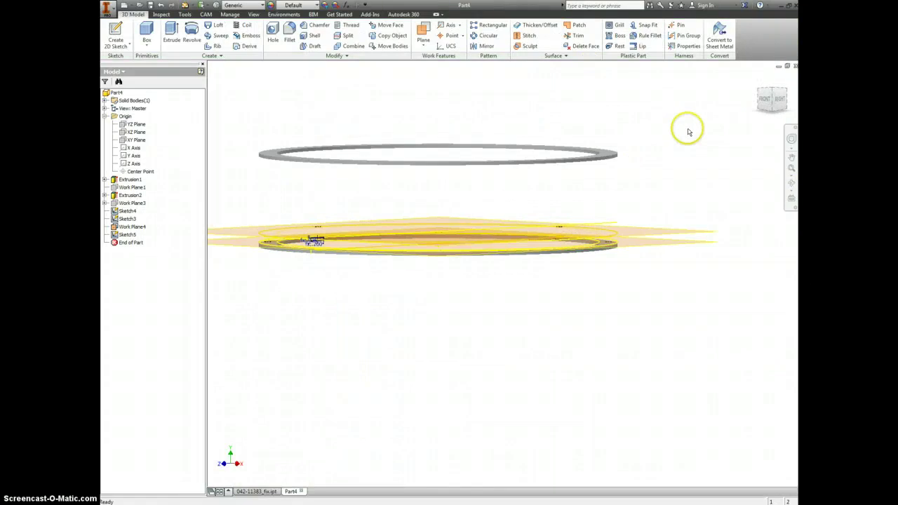
pyautogui.press('F4')
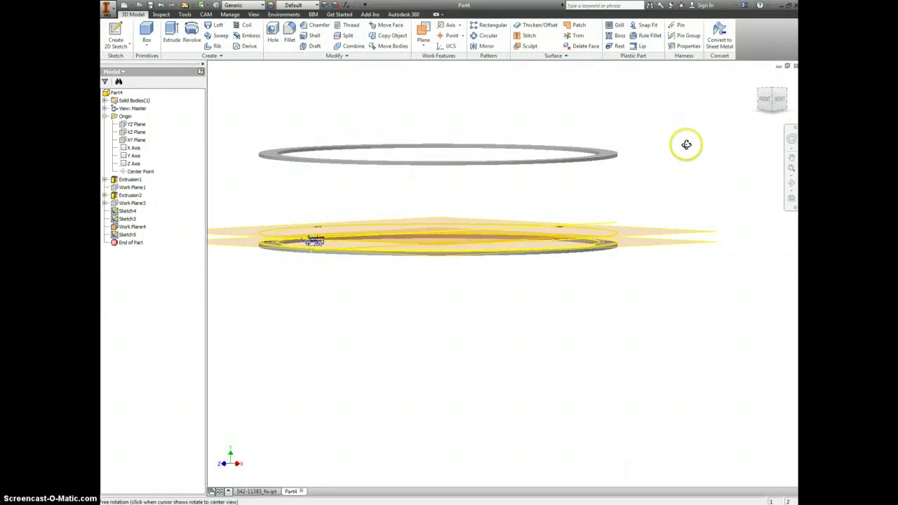
pyautogui.scroll(4, 316, 242)
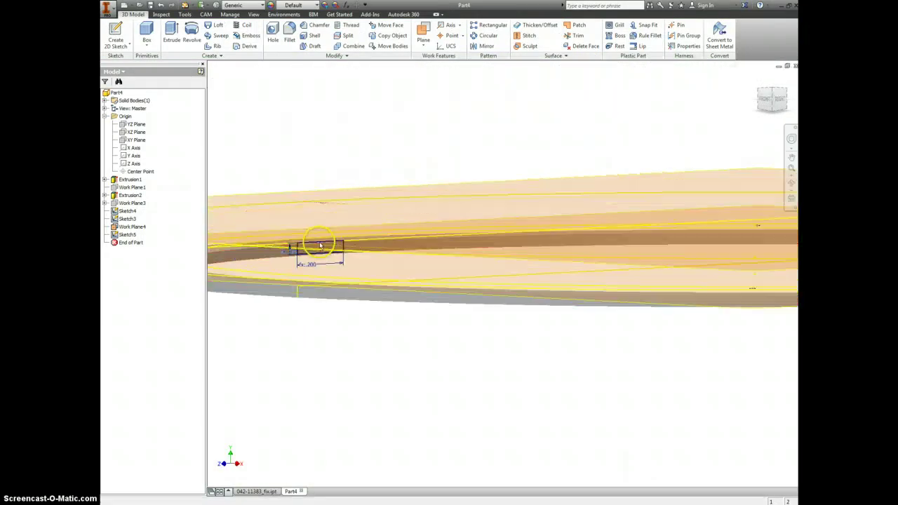
pyautogui.click(115, 45)
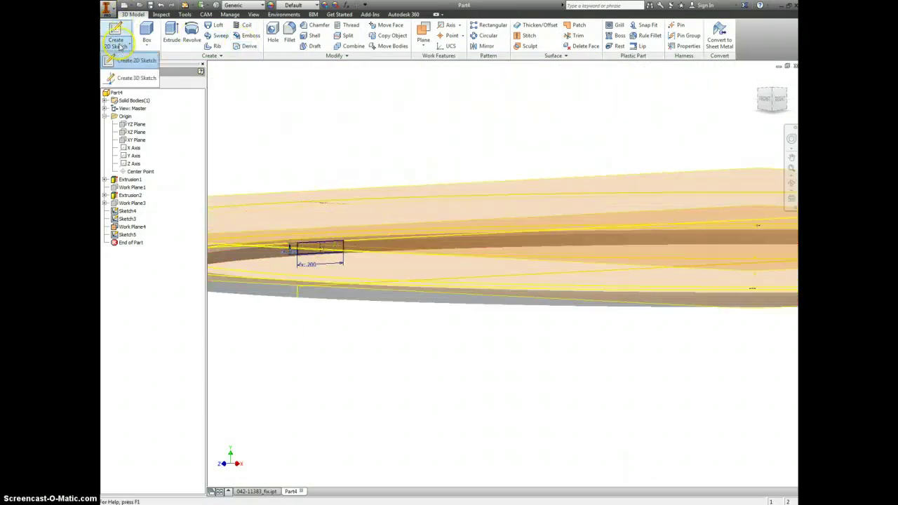
pyautogui.click(133, 78)
pyautogui.click(164, 45)
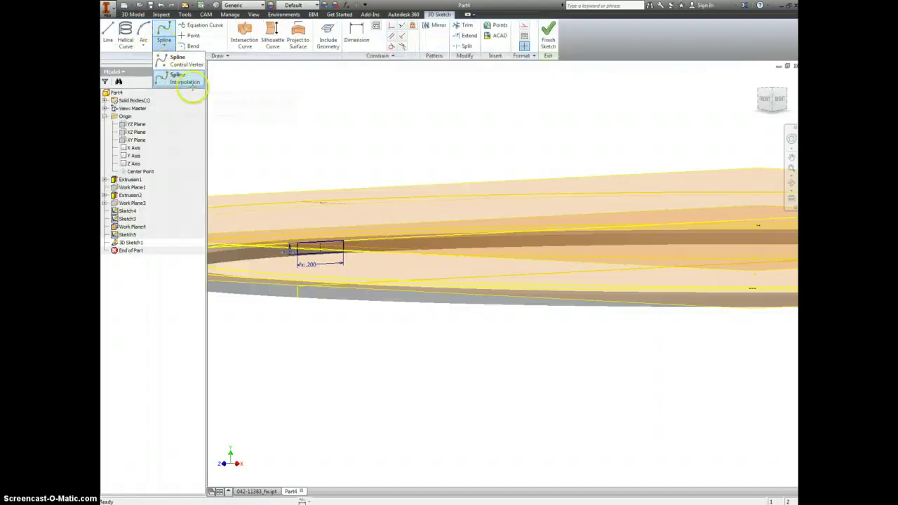
pyautogui.click(185, 80)
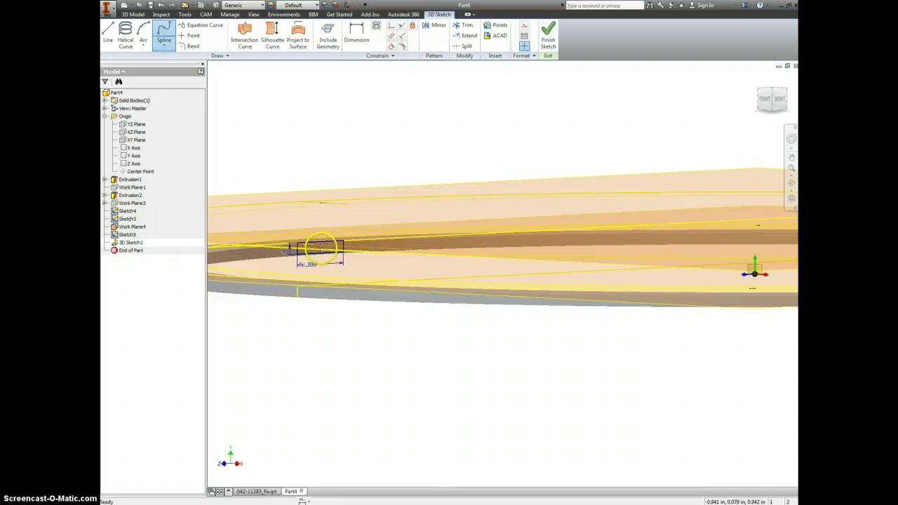
pyautogui.click(328, 257)
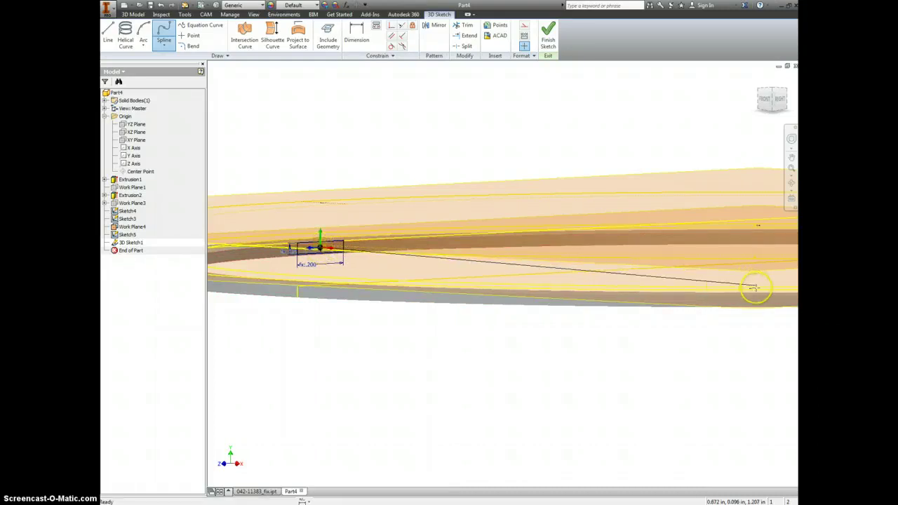
pyautogui.click(753, 289)
# Continue the spline around the ring through the next upper center point and the following lower center point
pyautogui.scroll(-5, 744, 267)
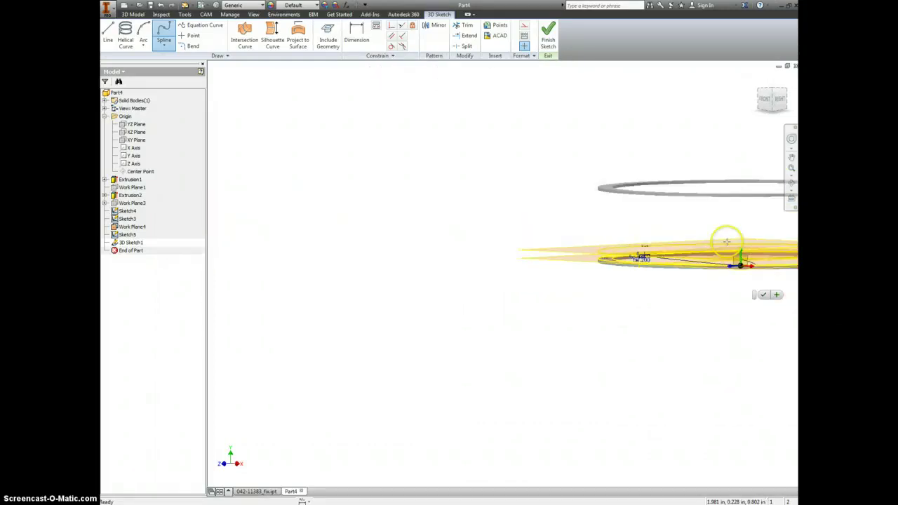
pyautogui.scroll(5, 668, 267)
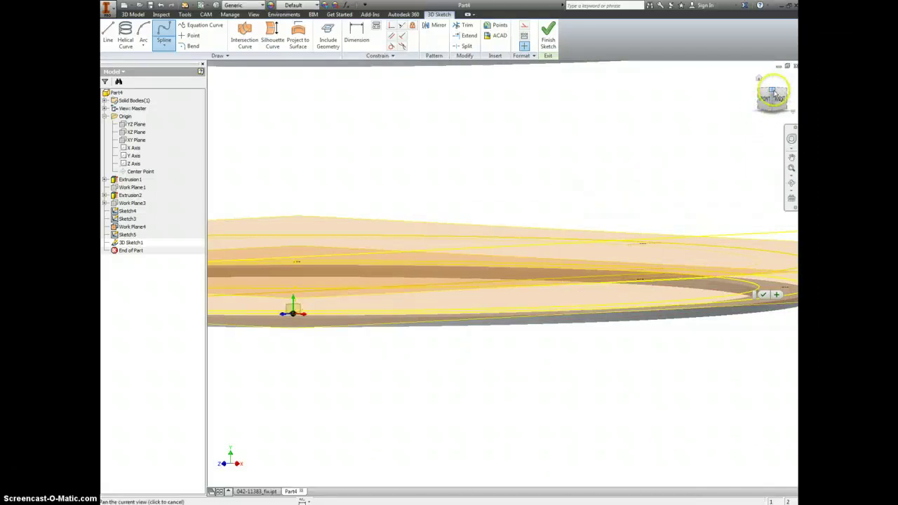
pyautogui.click(759, 78)
pyautogui.scroll(4, 575, 335)
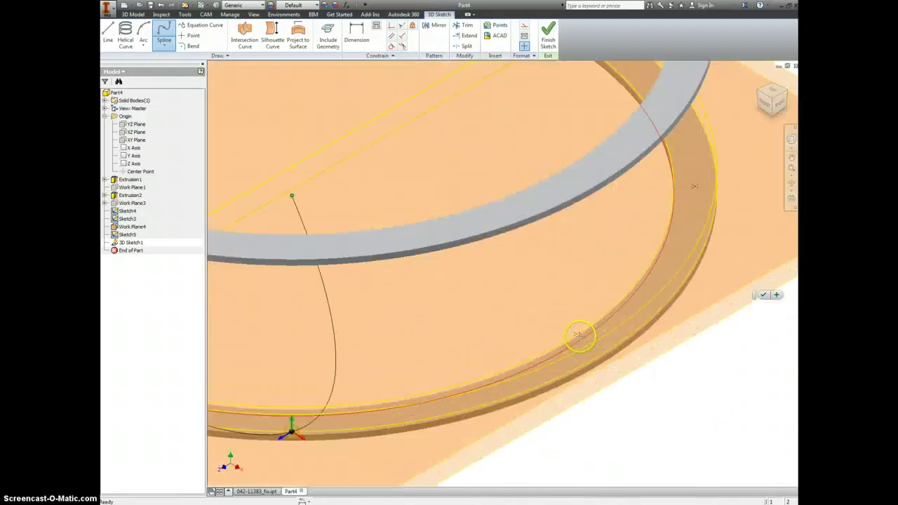
pyautogui.click(577, 333)
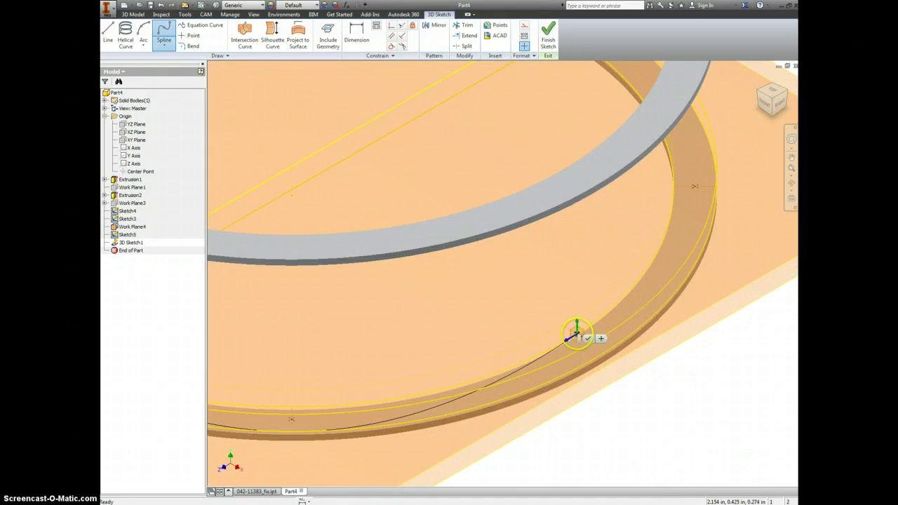
pyautogui.click(691, 185)
# Run the spline through the four remaining alternating center points, close it at the cross-section's center and finish the 3D sketch
pyautogui.scroll(-4, 689, 185)
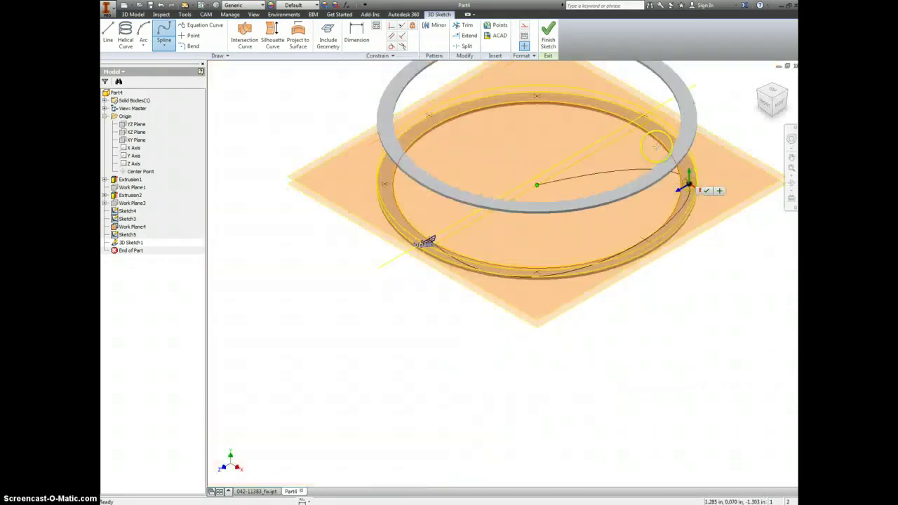
pyautogui.click(645, 114)
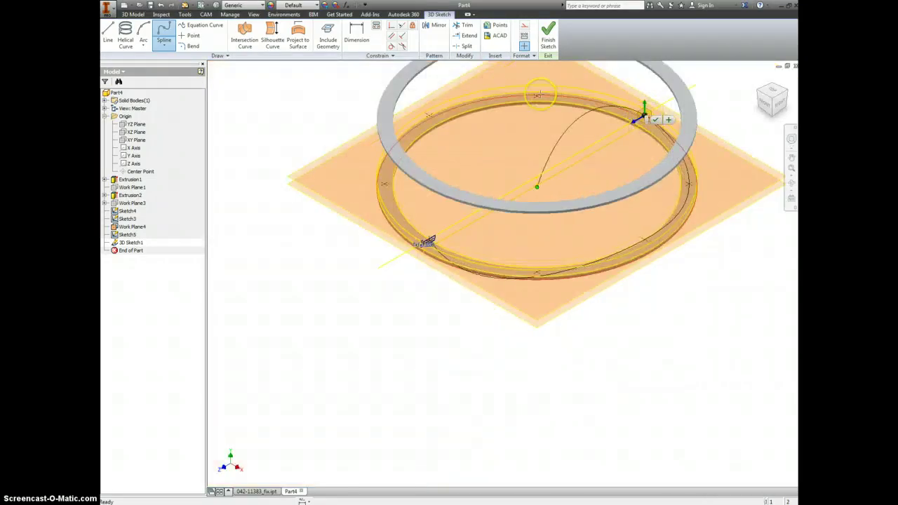
pyautogui.click(537, 93)
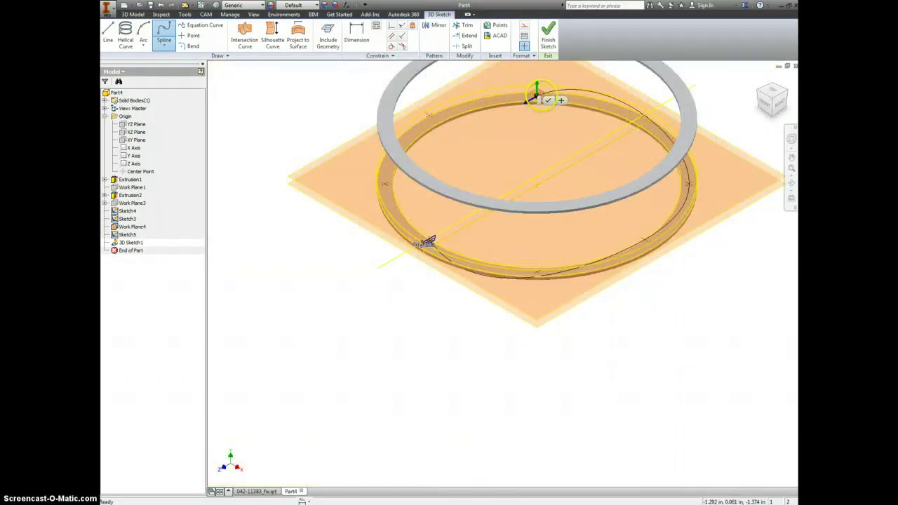
pyautogui.click(429, 115)
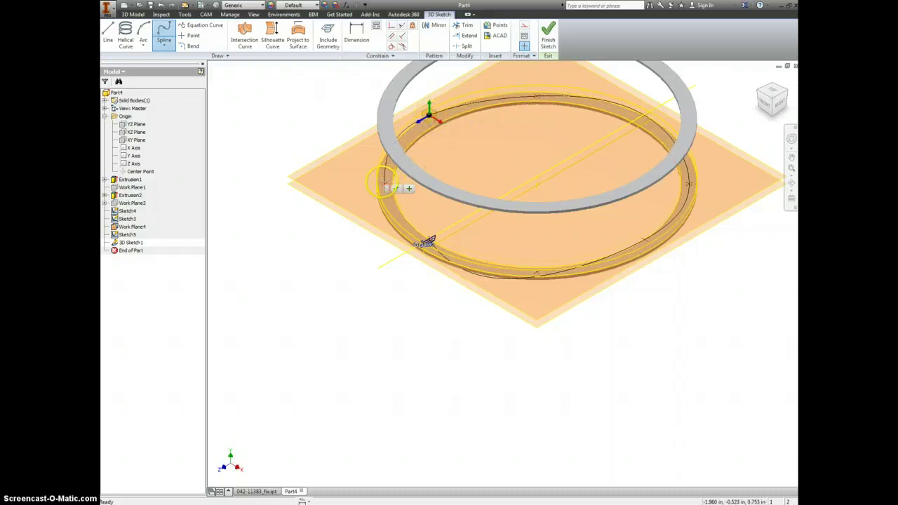
pyautogui.click(384, 184)
pyautogui.scroll(5, 425, 238)
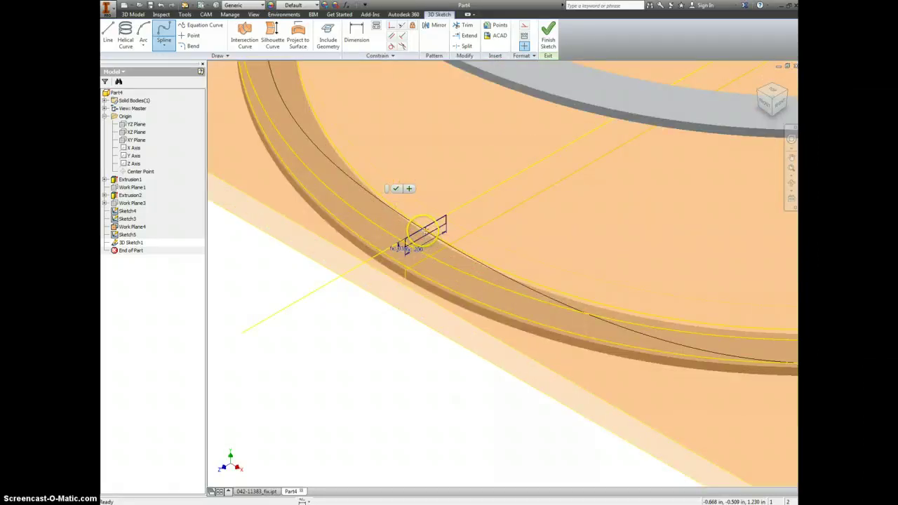
pyautogui.click(548, 34)
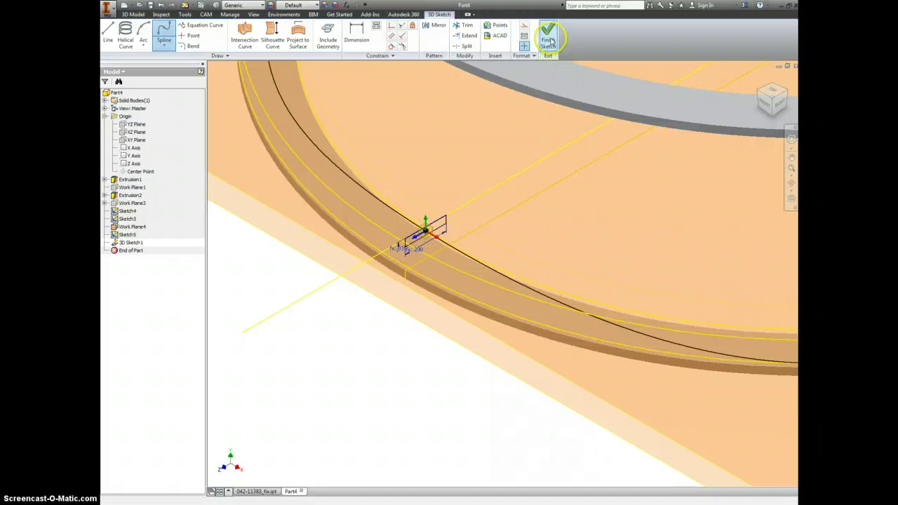
# Hide the lower of the two visible offset work planes
pyautogui.scroll(-3, 524, 186)
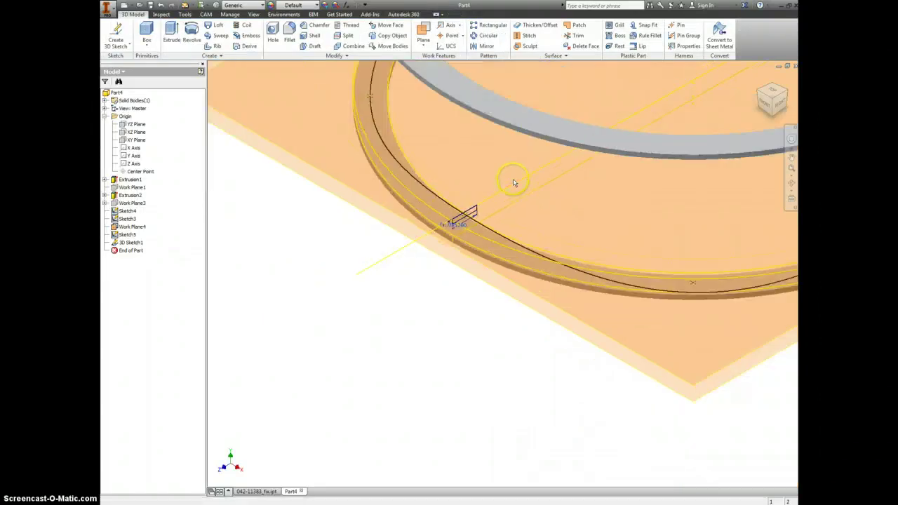
pyautogui.scroll(2, 513, 183)
pyautogui.scroll(-4, 513, 182)
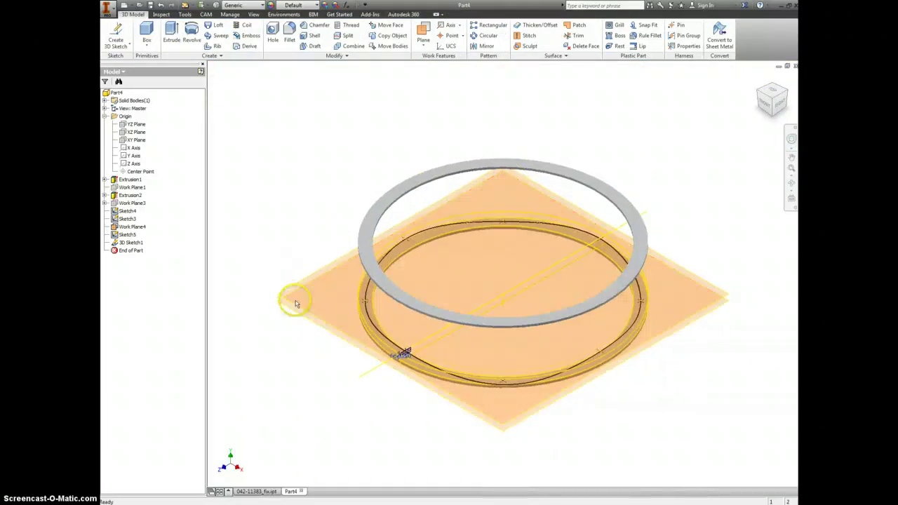
pyautogui.rightClick(297, 309)
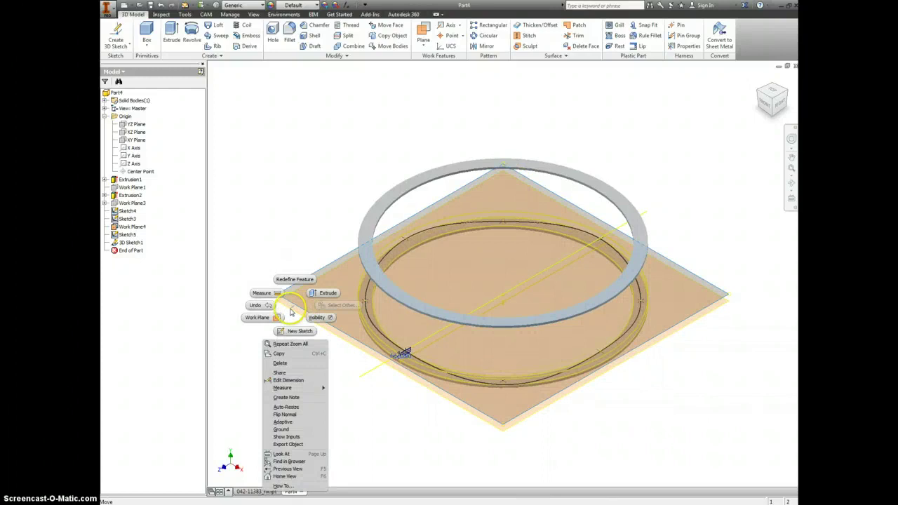
pyautogui.click(293, 313)
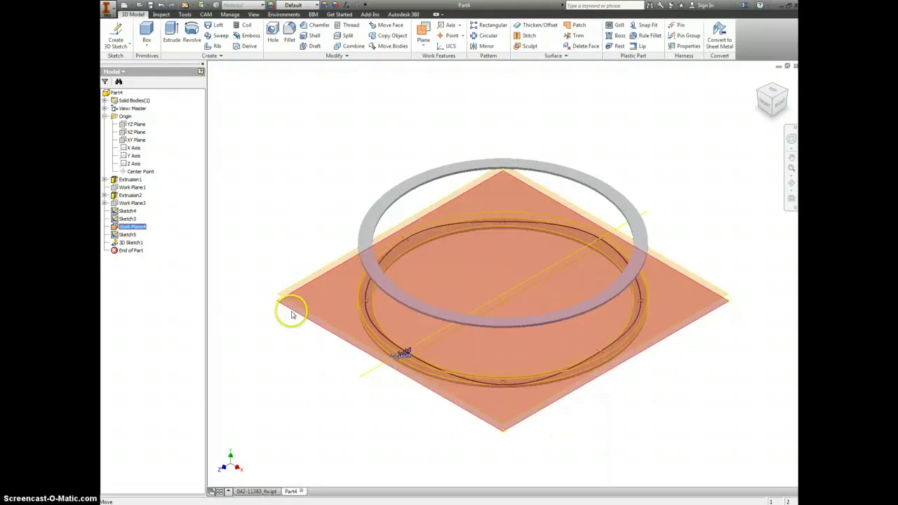
pyautogui.rightClick(293, 316)
pyautogui.click(311, 325)
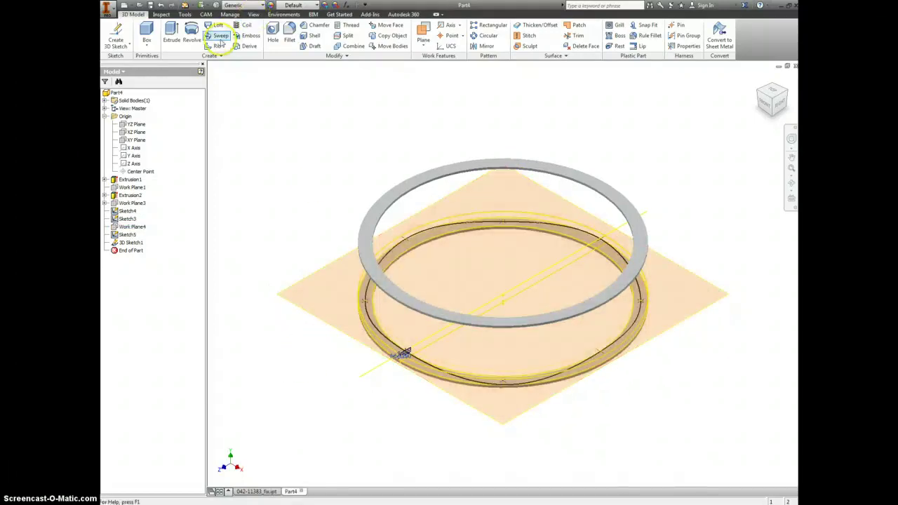
# Sweep the rectangular cross-section along the closed 3D spline as a new solid, with path orientation and 0 taper
pyautogui.click(220, 38)
pyautogui.scroll(6, 404, 349)
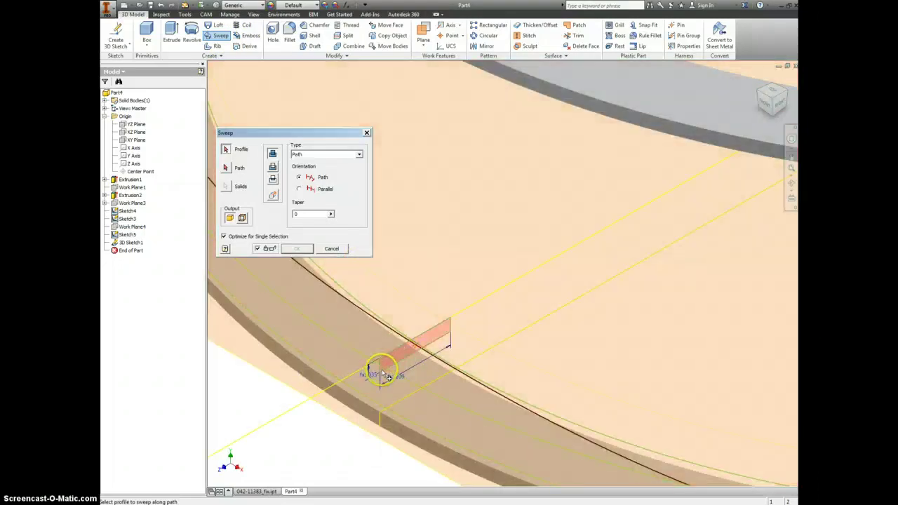
pyautogui.click(388, 377)
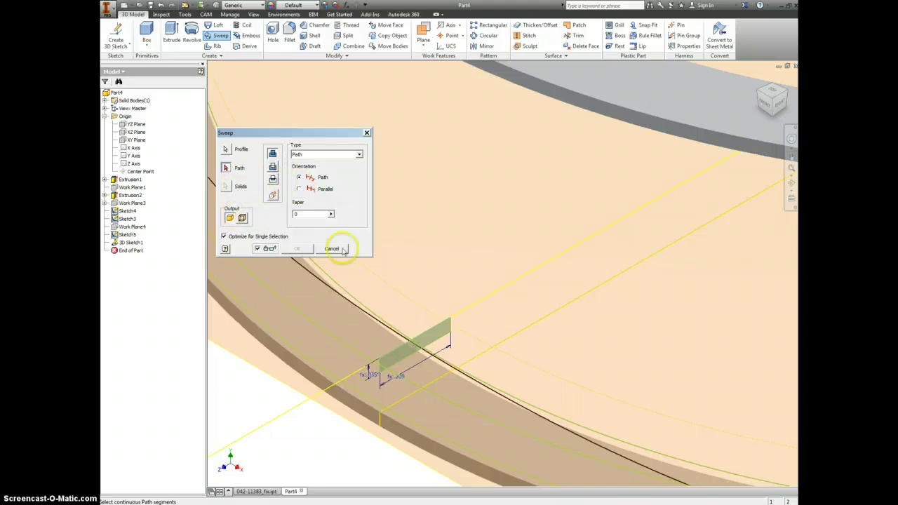
pyautogui.click(469, 381)
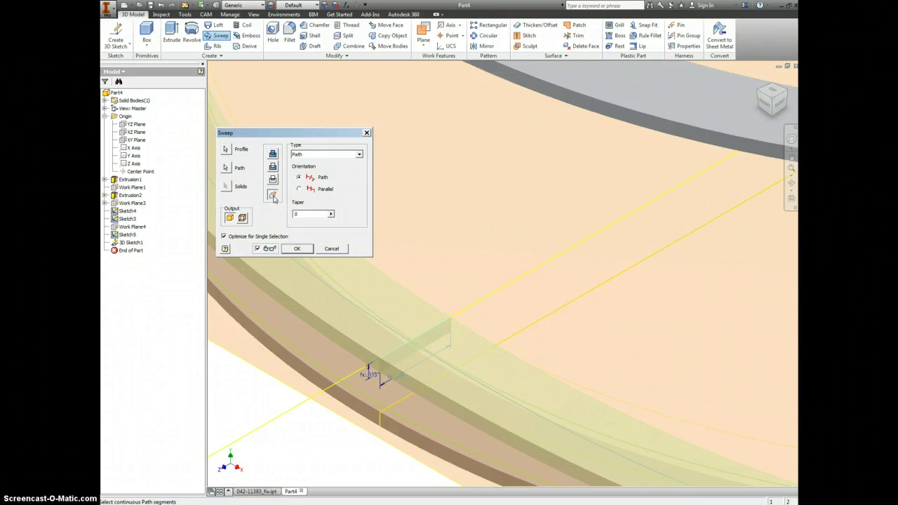
pyautogui.click(273, 196)
pyautogui.click(305, 252)
pyautogui.click(299, 249)
pyautogui.scroll(-5, 352, 226)
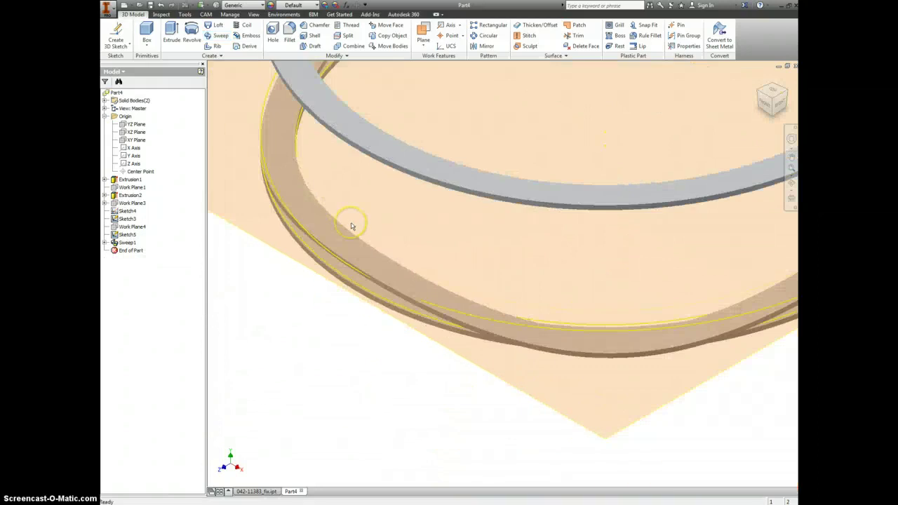
# Mirror the swept wave coil about the visible work plane as a new solid body, keeping the original
pyautogui.moveTo(297, 277); pyautogui.dragTo(307, 333, button='middle')
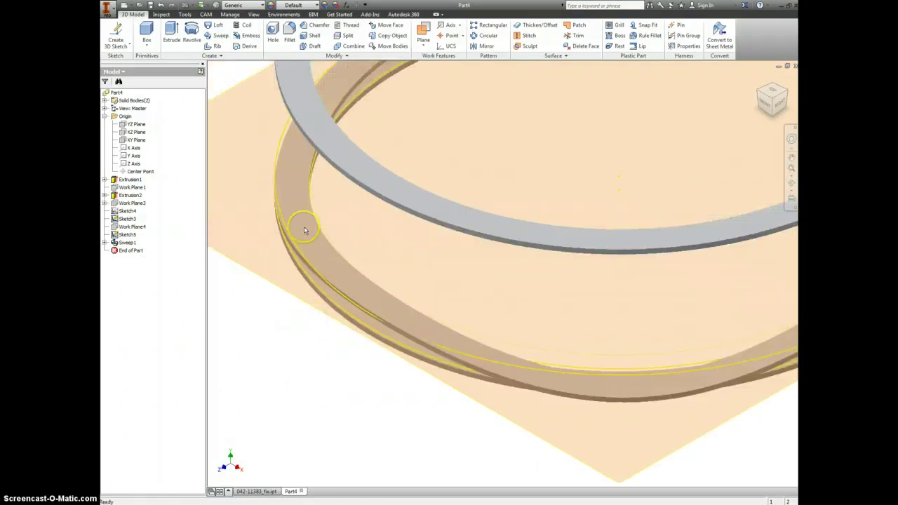
pyautogui.click(484, 46)
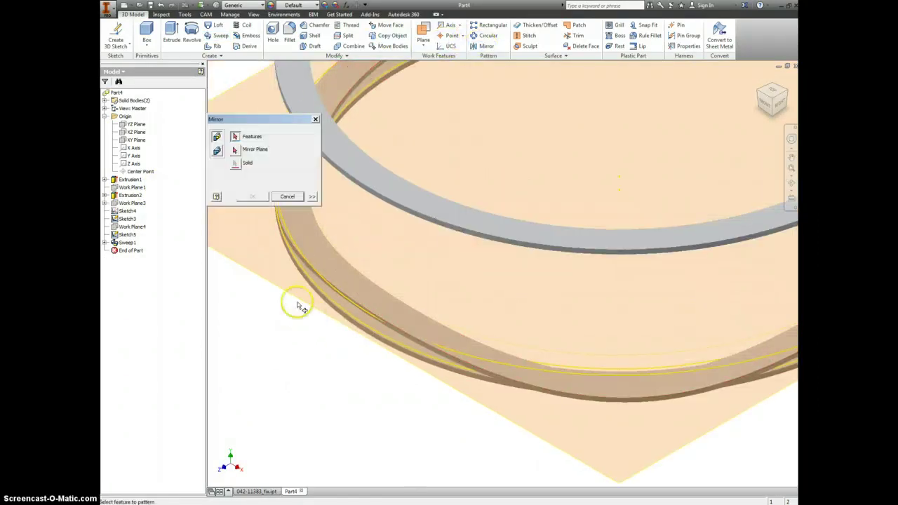
pyautogui.click(217, 151)
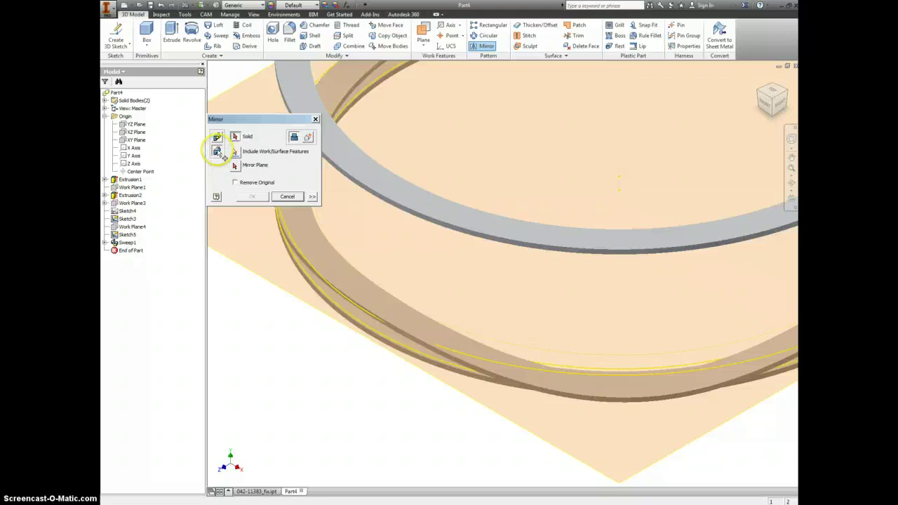
pyautogui.click(309, 137)
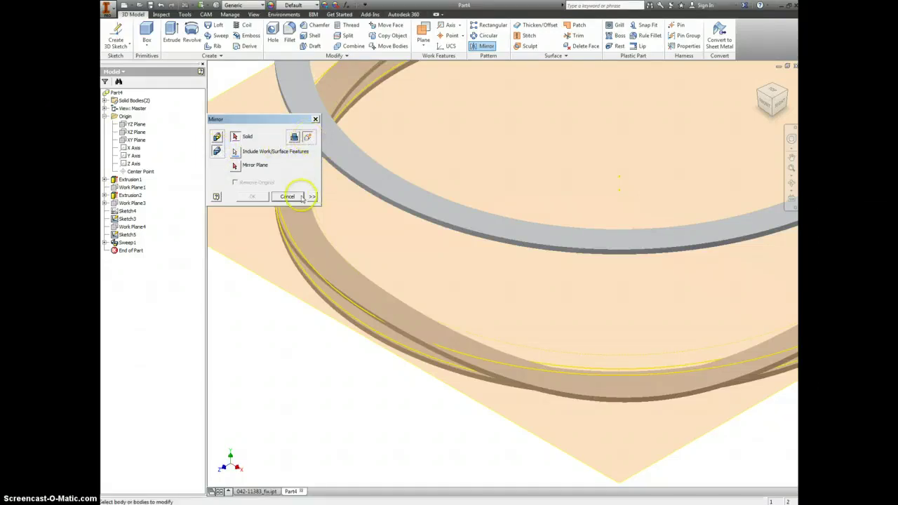
pyautogui.click(311, 251)
pyautogui.click(267, 277)
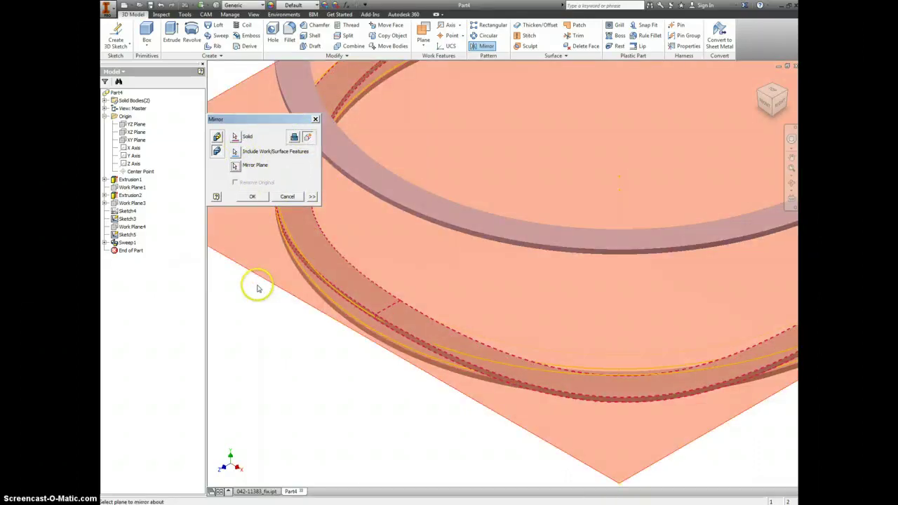
pyautogui.click(252, 196)
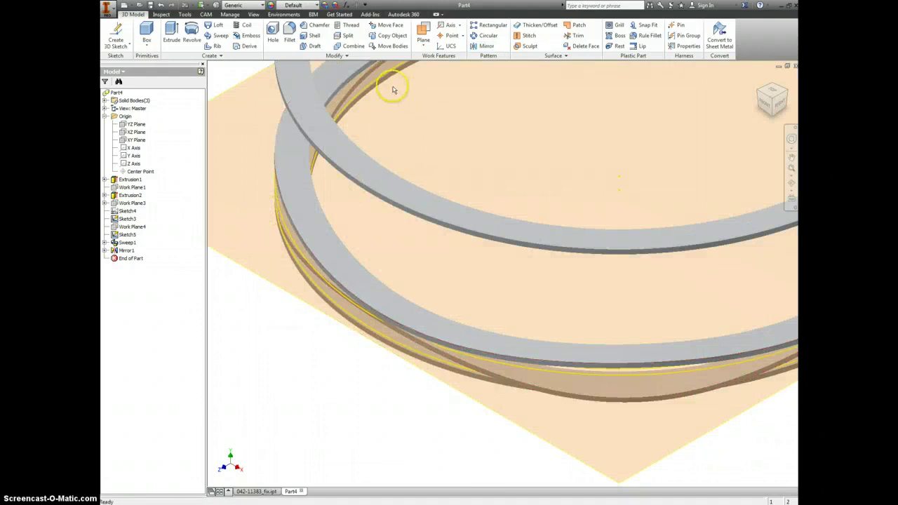
# Set up a rectangular pattern of the original swept coil solid along the Y axis, with the copies as new bodies
pyautogui.click(486, 25)
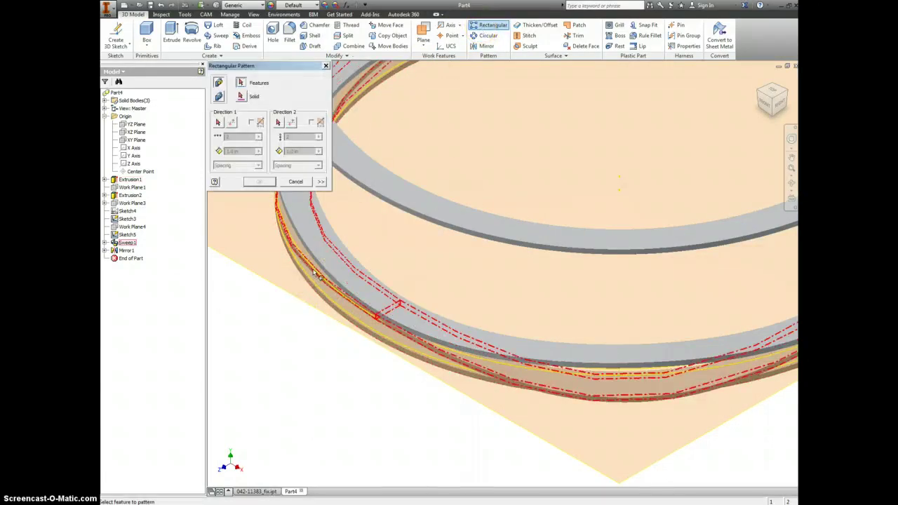
pyautogui.click(219, 96)
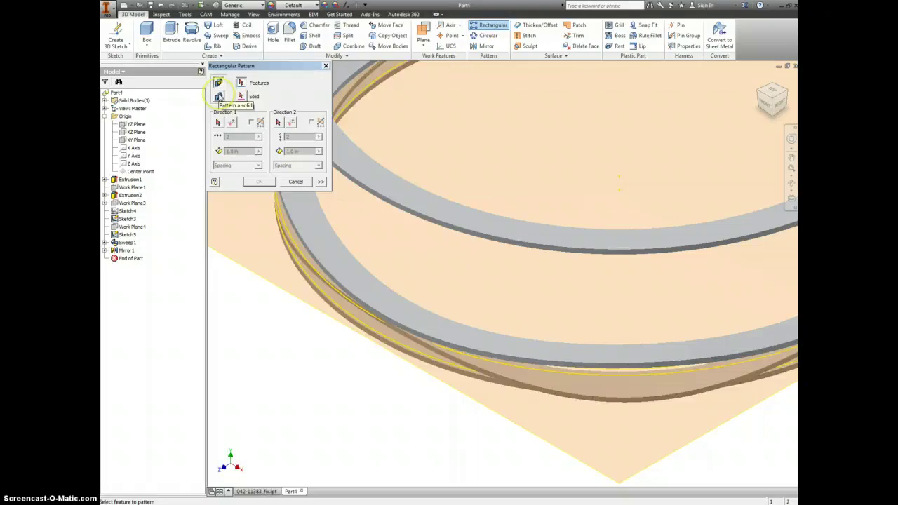
pyautogui.click(242, 96)
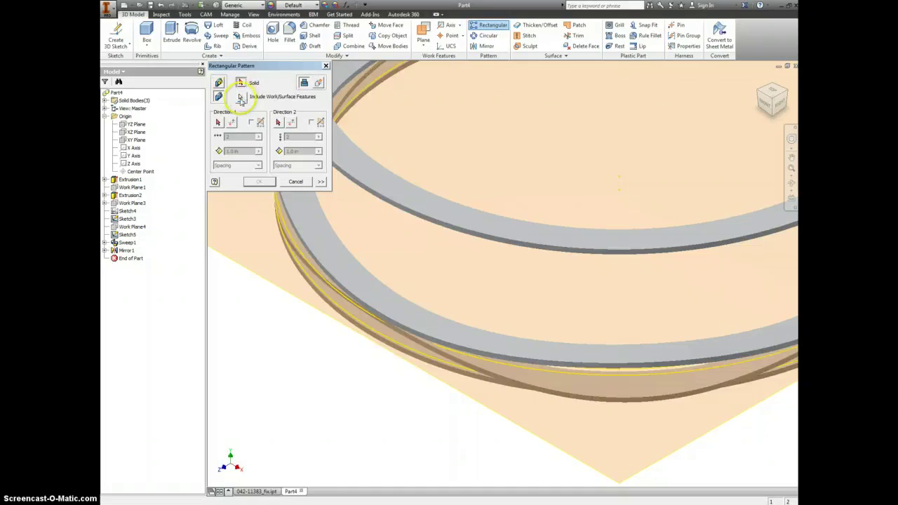
pyautogui.click(318, 84)
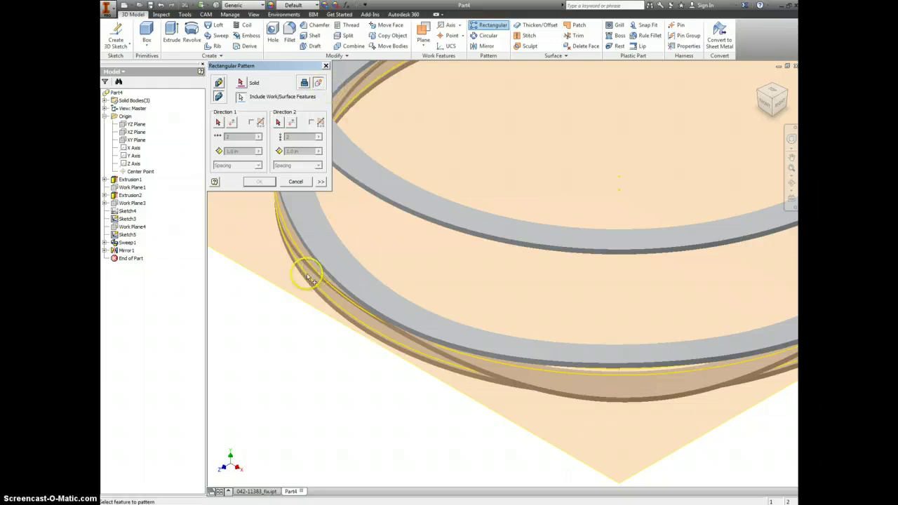
pyautogui.click(240, 83)
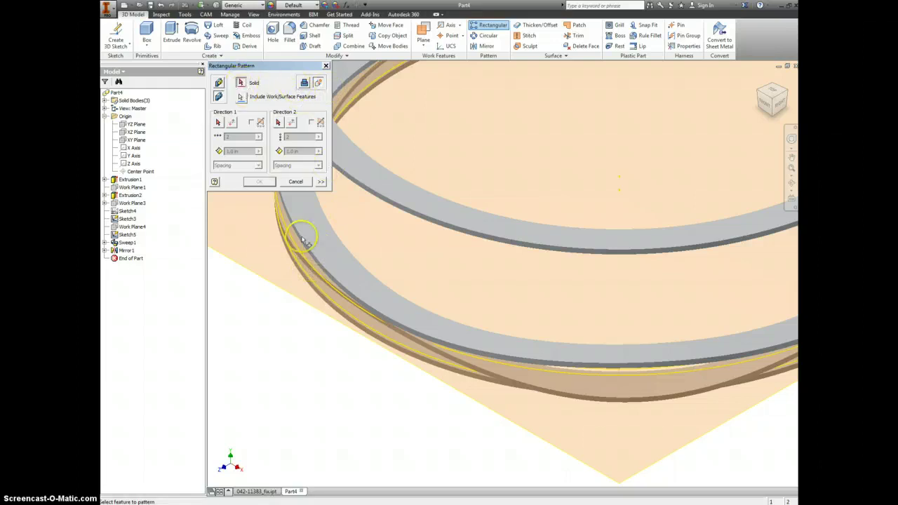
pyautogui.click(314, 273)
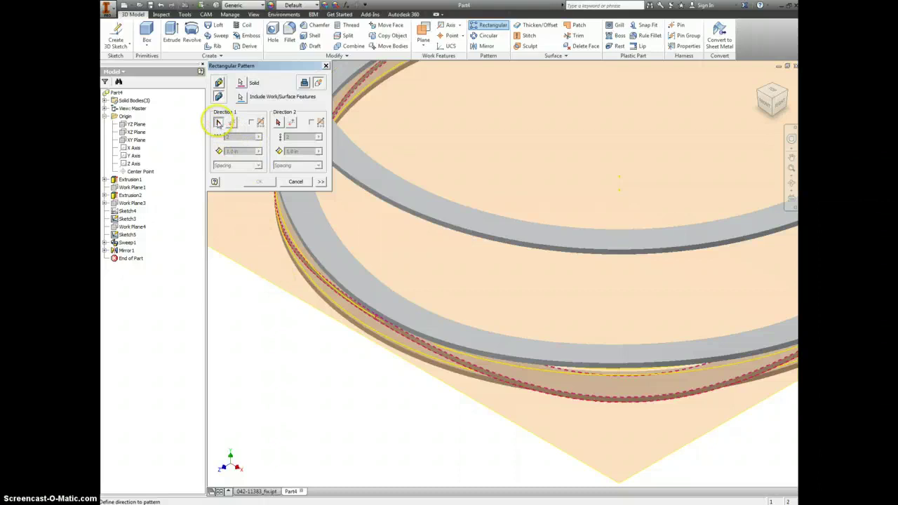
pyautogui.click(134, 156)
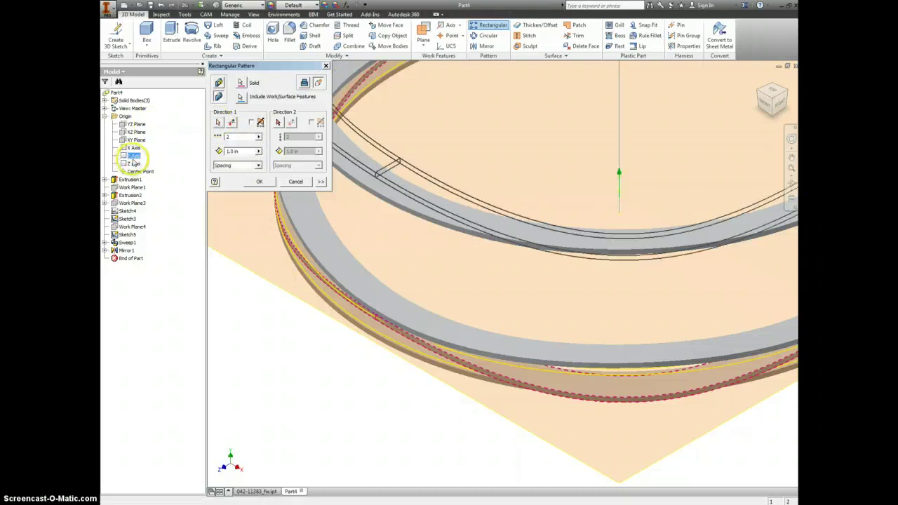
# Set the pattern's count to ceil(TURNS/2) and its spacing to COIL_SPRING*2, and create it
pyautogui.click(237, 137)
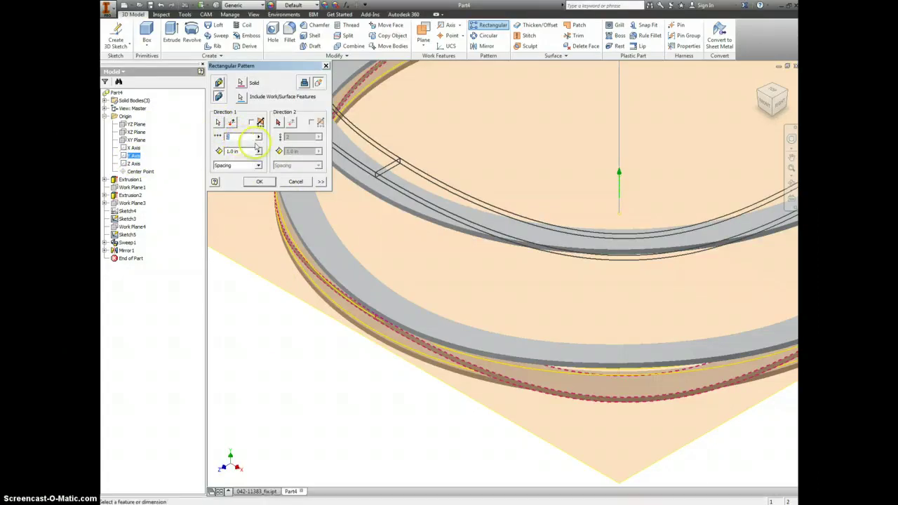
pyautogui.click(259, 137)
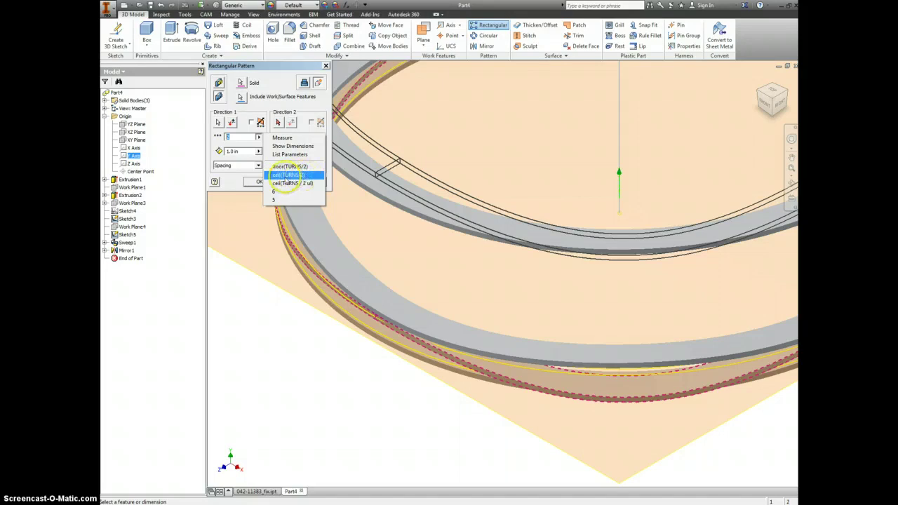
pyautogui.click(290, 174)
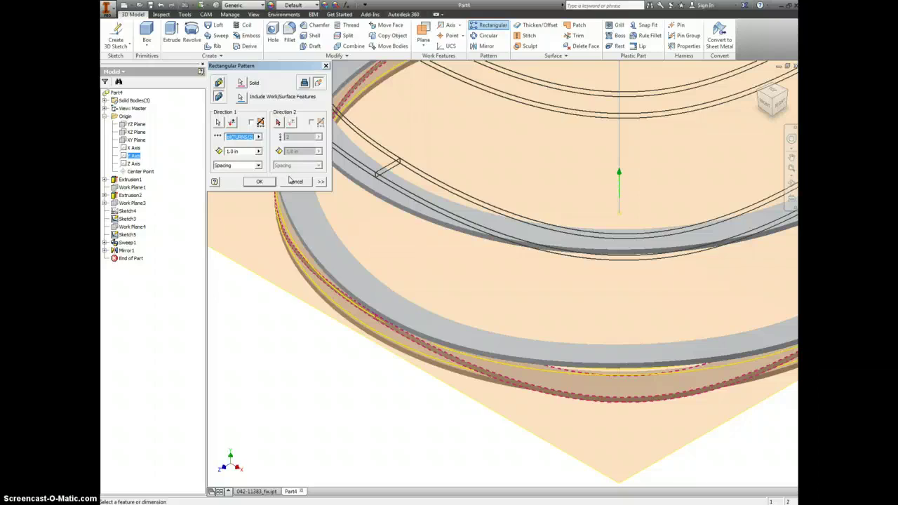
pyautogui.click(234, 151)
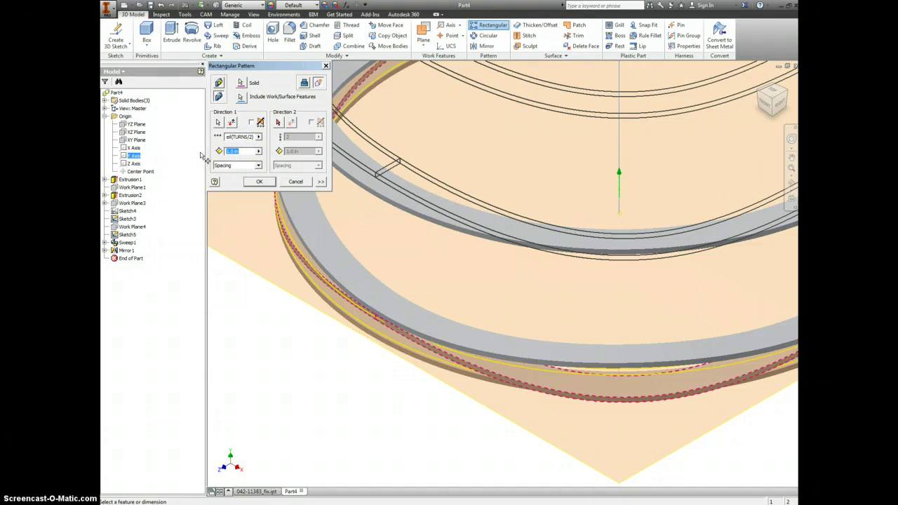
pyautogui.click(259, 151)
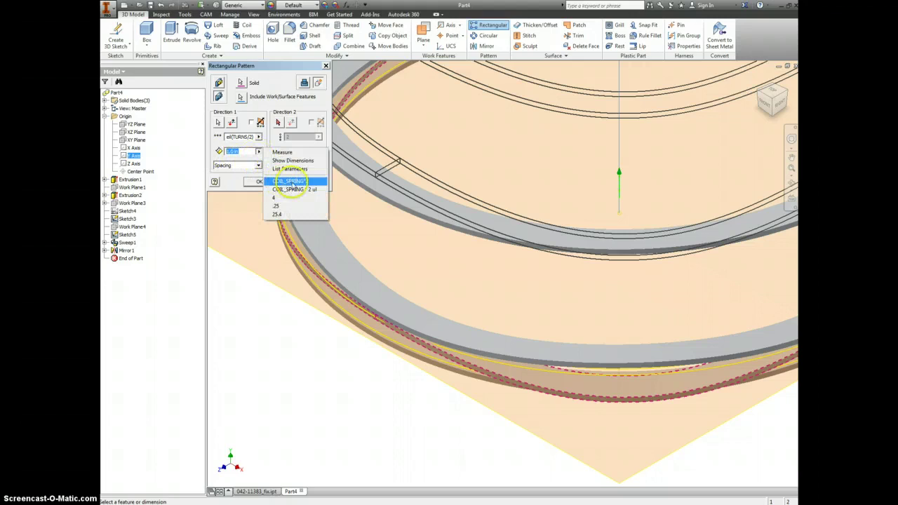
pyautogui.click(290, 182)
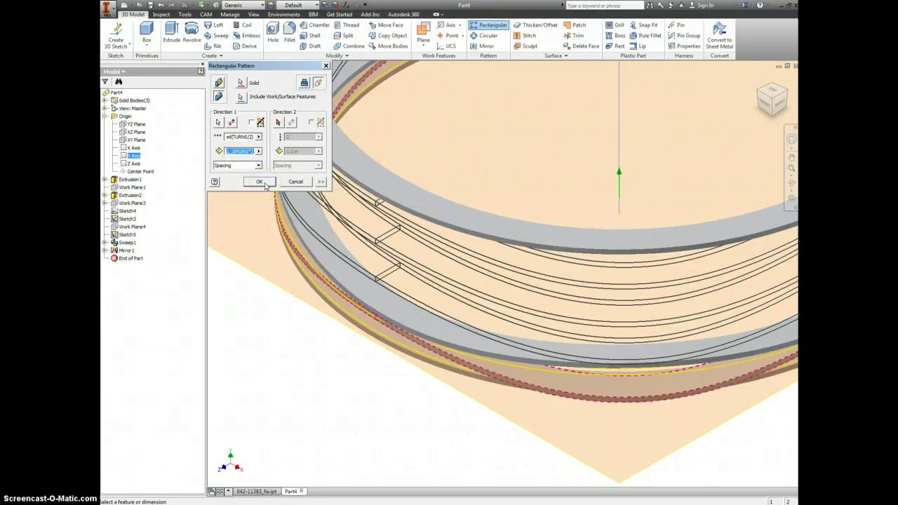
pyautogui.click(259, 182)
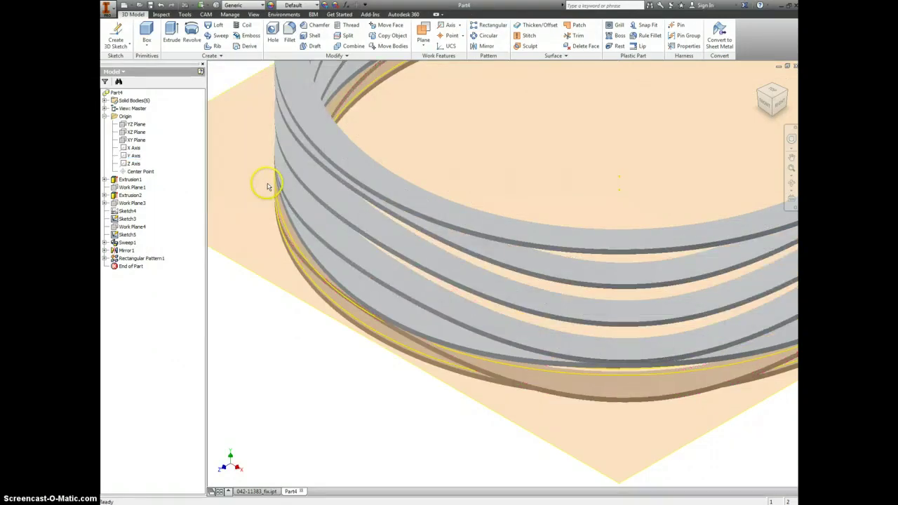
# Create a rectangular pattern of the mirrored coil solid along the Y axis with count floor(TURNS/2) and spacing COIL_SPRING*2
pyautogui.click(489, 25)
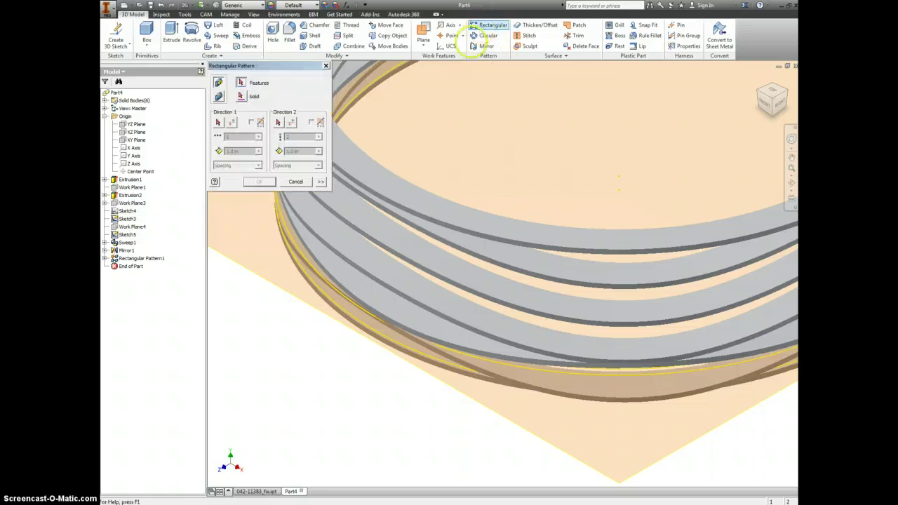
pyautogui.keyDown('ctrl'); pyautogui.click(337, 276); pyautogui.keyUp('ctrl')
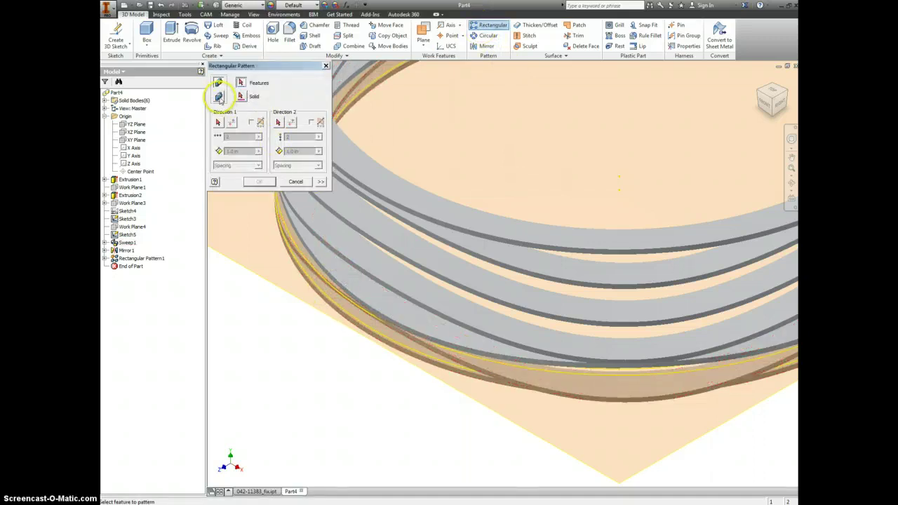
pyautogui.click(218, 97)
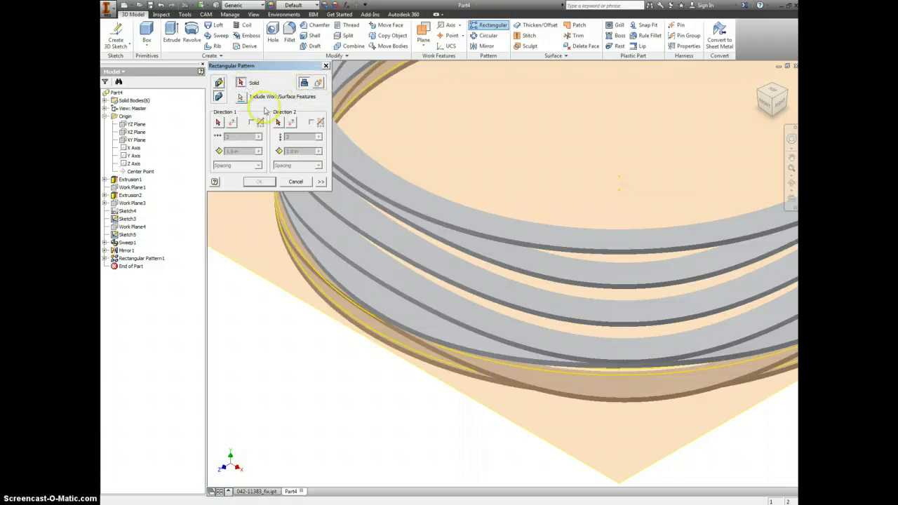
pyautogui.click(357, 281)
pyautogui.click(358, 294)
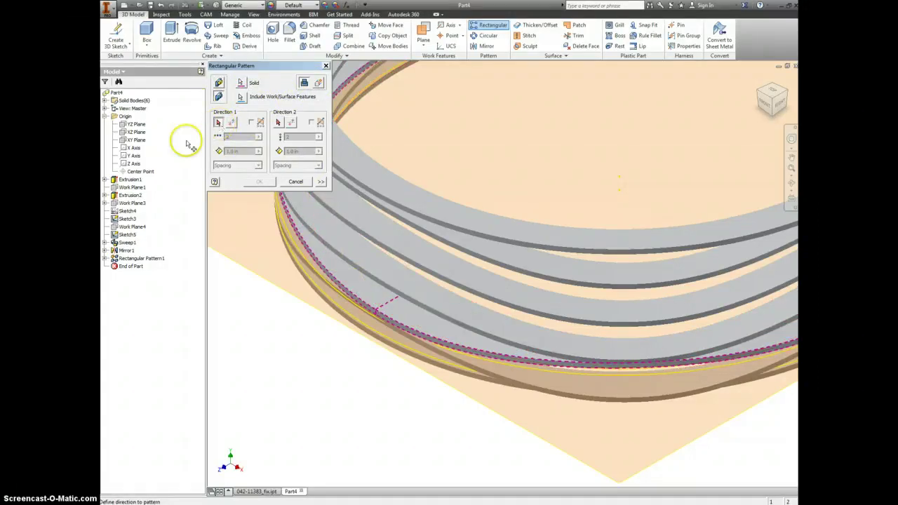
pyautogui.click(134, 156)
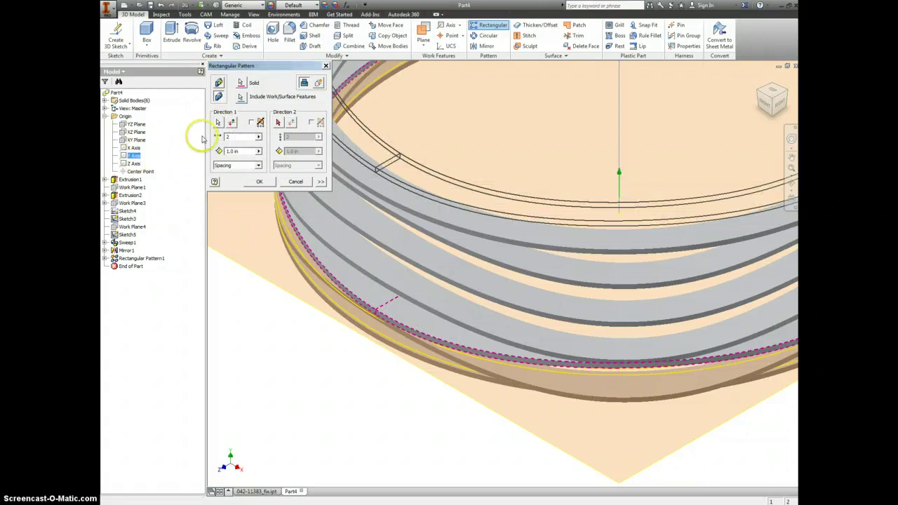
pyautogui.click(258, 137)
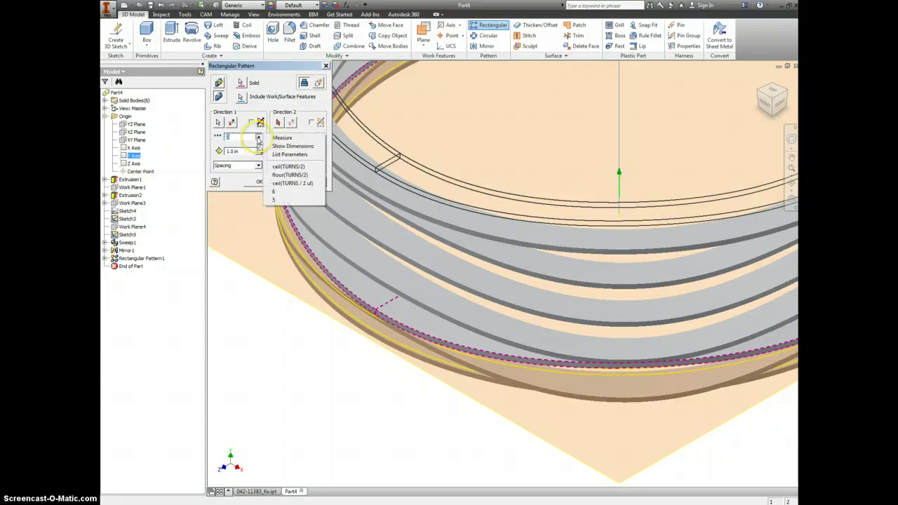
pyautogui.click(292, 176)
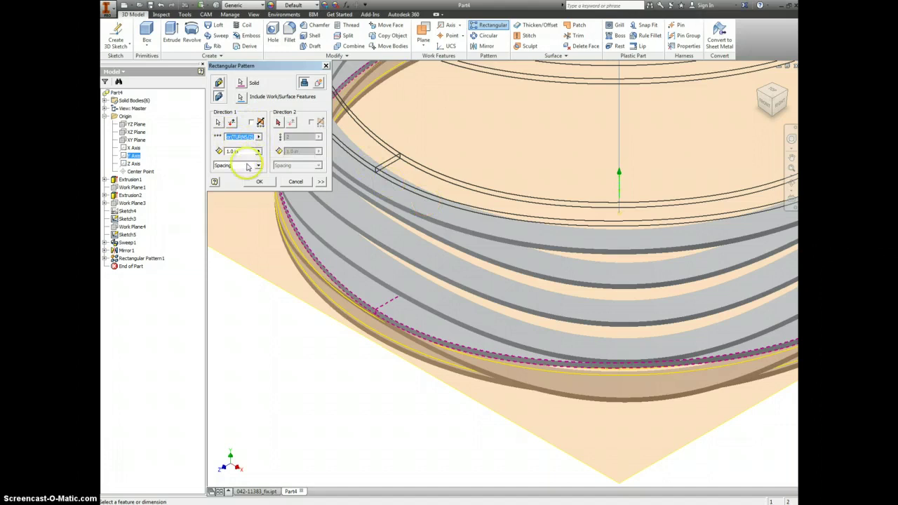
pyautogui.click(258, 151)
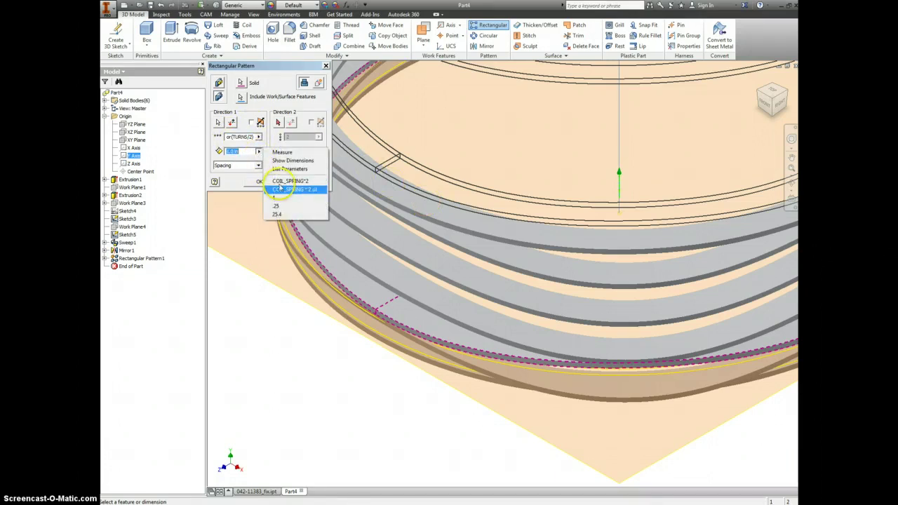
pyautogui.click(288, 182)
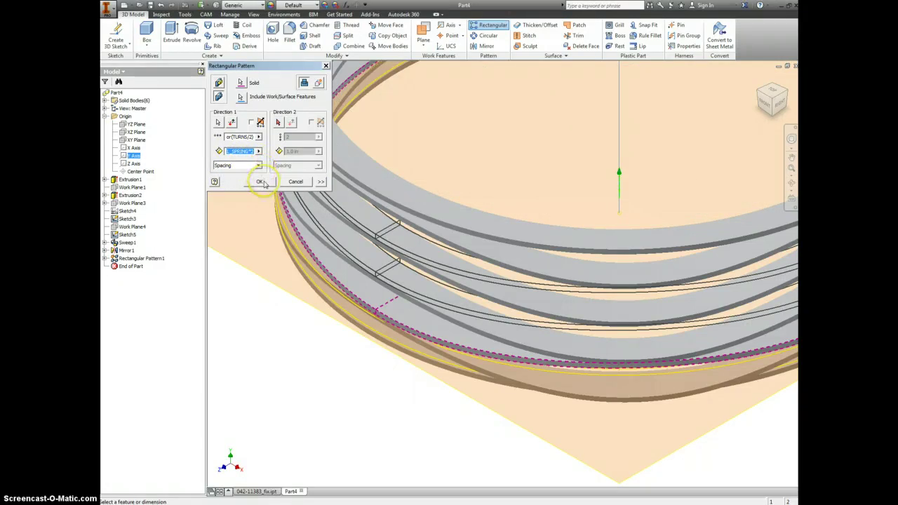
pyautogui.click(261, 182)
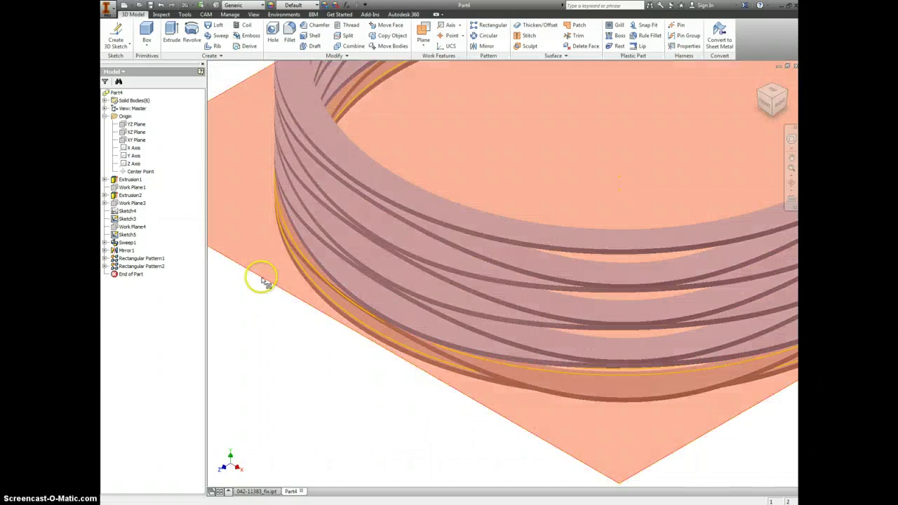
# Hide the remaining visible work plane along with Sketch5 and Sketch3
pyautogui.rightClick(260, 283)
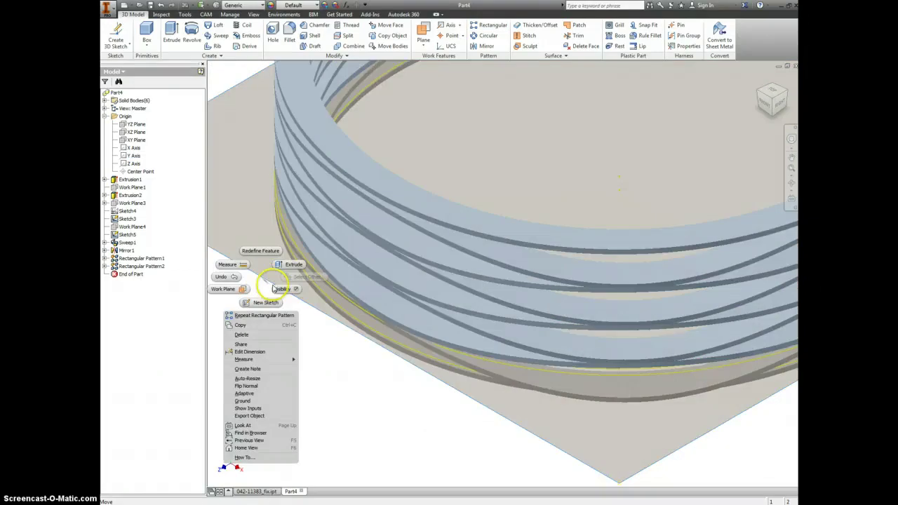
pyautogui.click(279, 294)
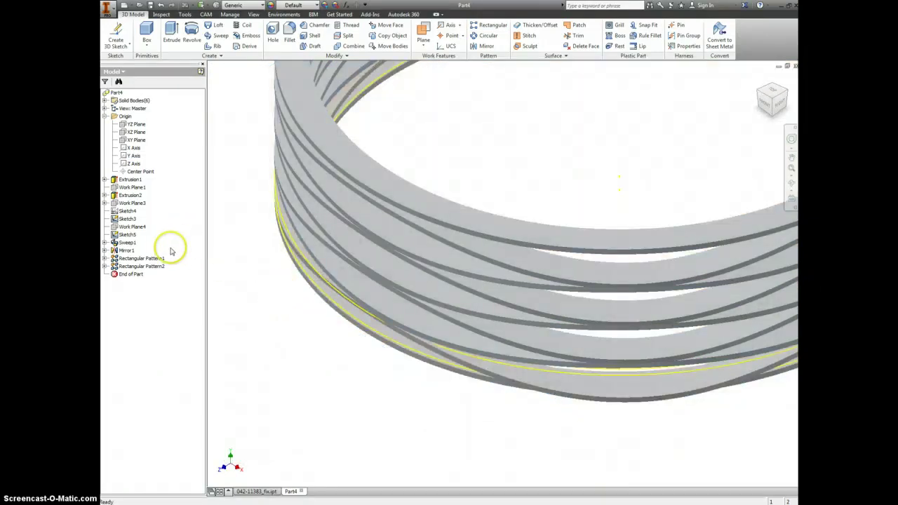
pyautogui.rightClick(125, 234)
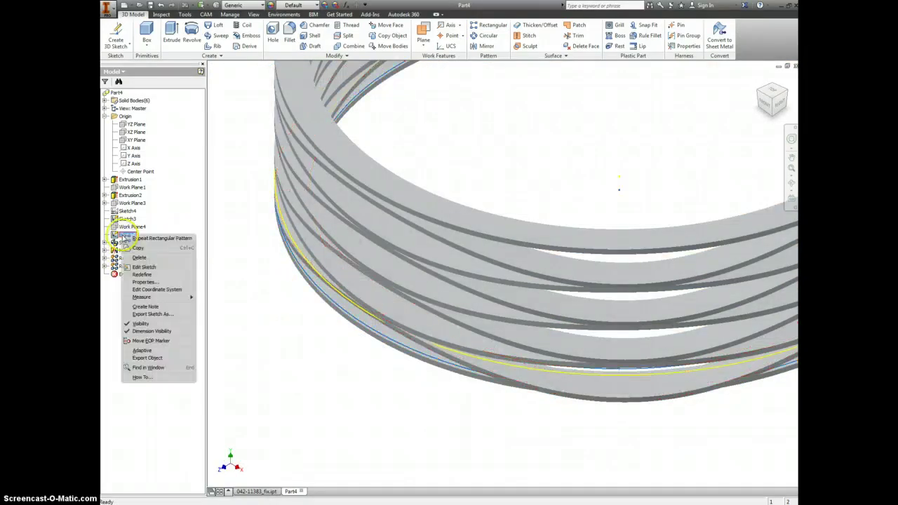
pyautogui.press('Escape')
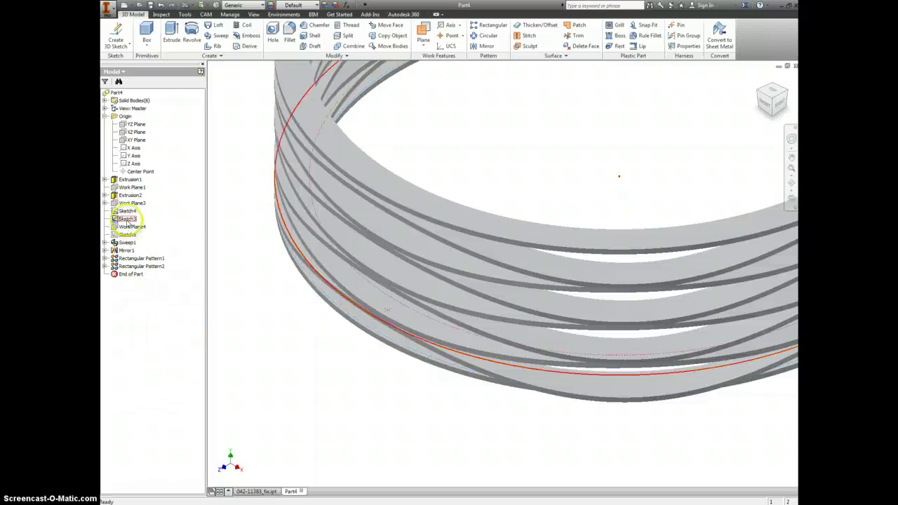
pyautogui.rightClick(127, 219)
pyautogui.click(169, 309)
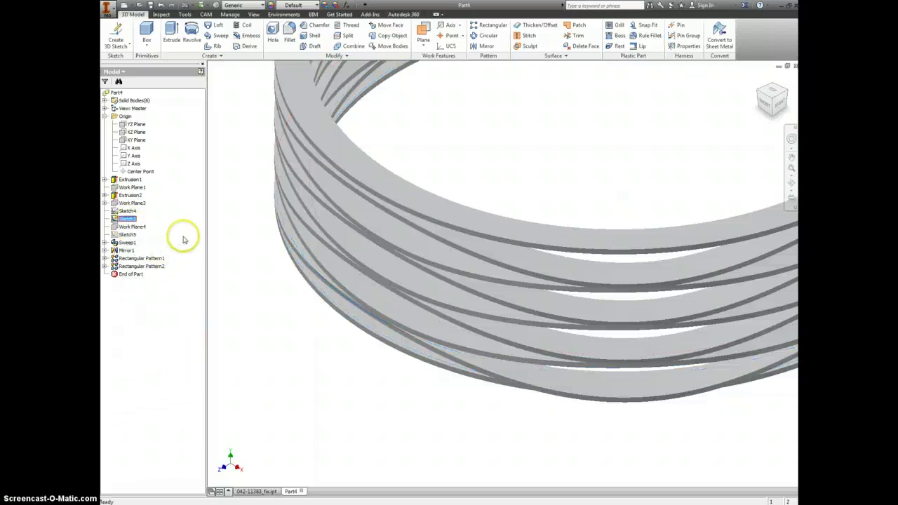
# In the user parameters, set ID to 3 in and THICK to 0.04 in
pyautogui.press('F6')
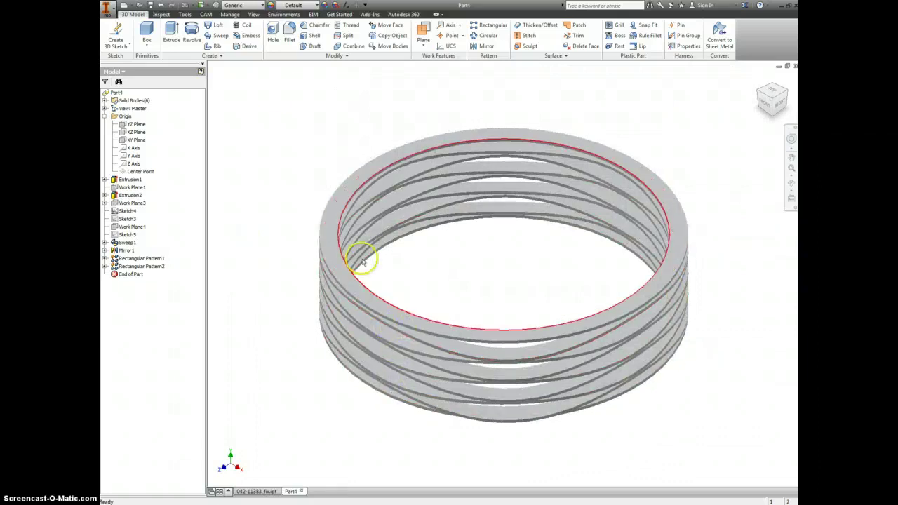
pyautogui.click(229, 14)
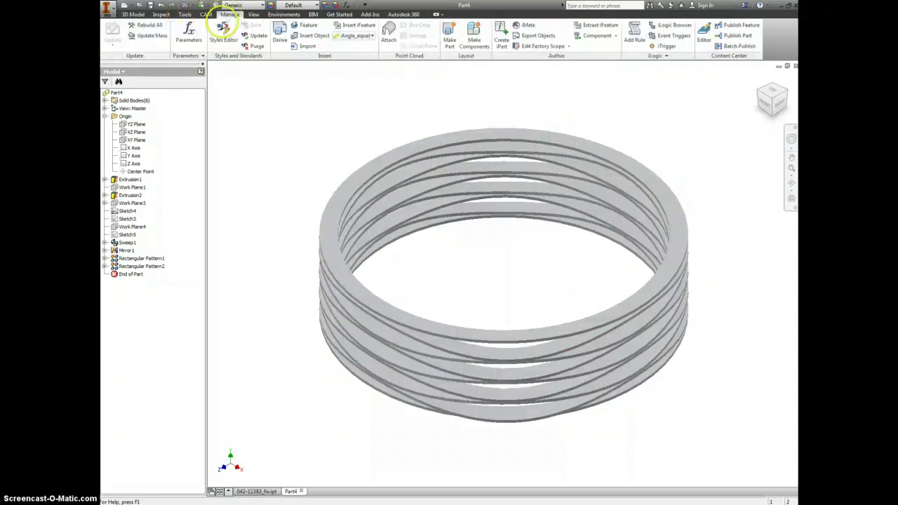
pyautogui.click(188, 31)
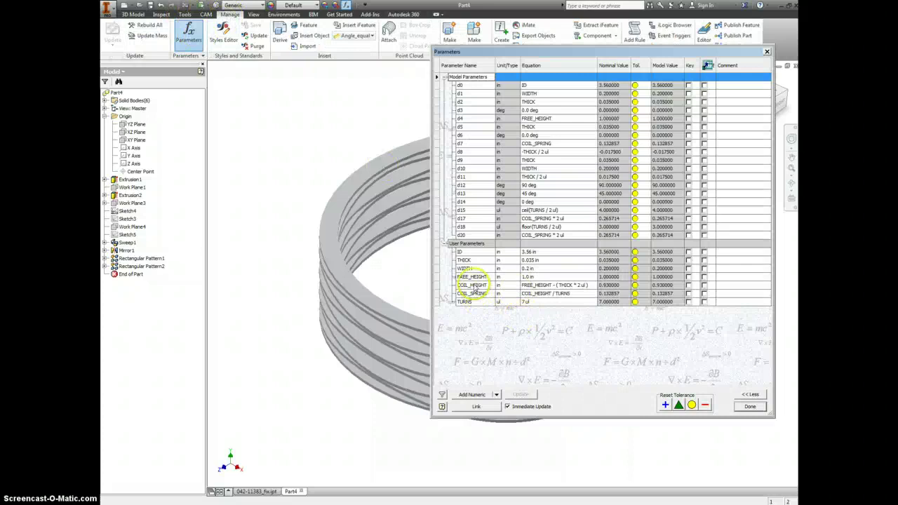
pyautogui.click(530, 252)
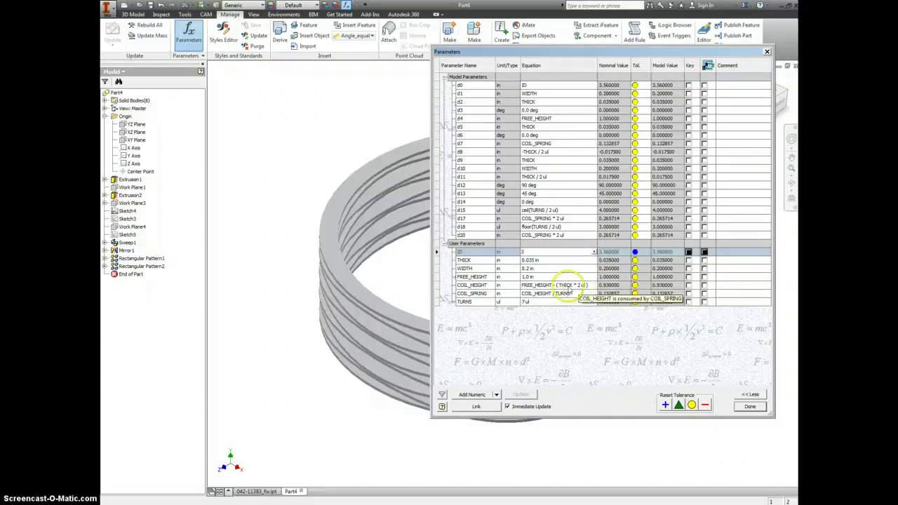
pyautogui.click(538, 261)
pyautogui.click(539, 262)
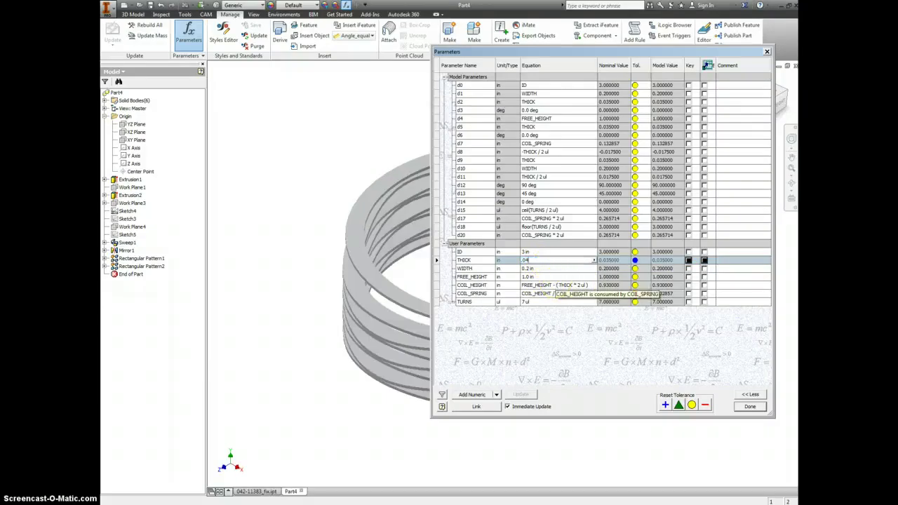
pyautogui.write('.04')
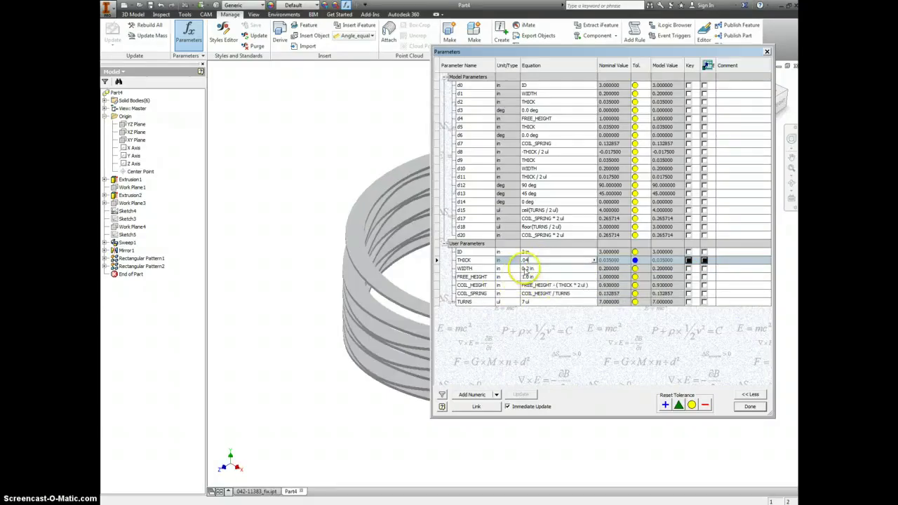
# Set the WIDTH user parameter to 0.75 in
pyautogui.click(533, 269)
pyautogui.click(540, 269)
pyautogui.press('BackSpace')
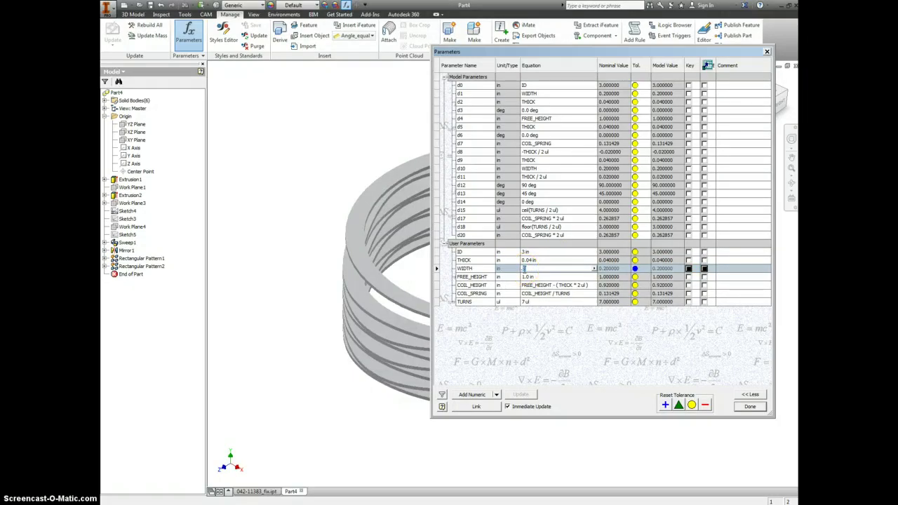
pyautogui.write('.75')
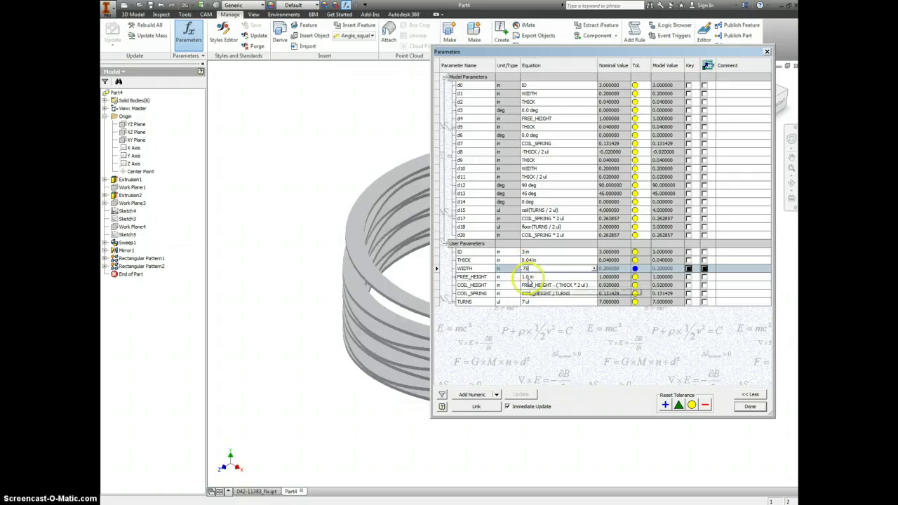
pyautogui.press('Return')
# Set FREE_HEIGHT to 1.25 in and TURNS to 6, and finish editing the parameters
pyautogui.click(543, 278)
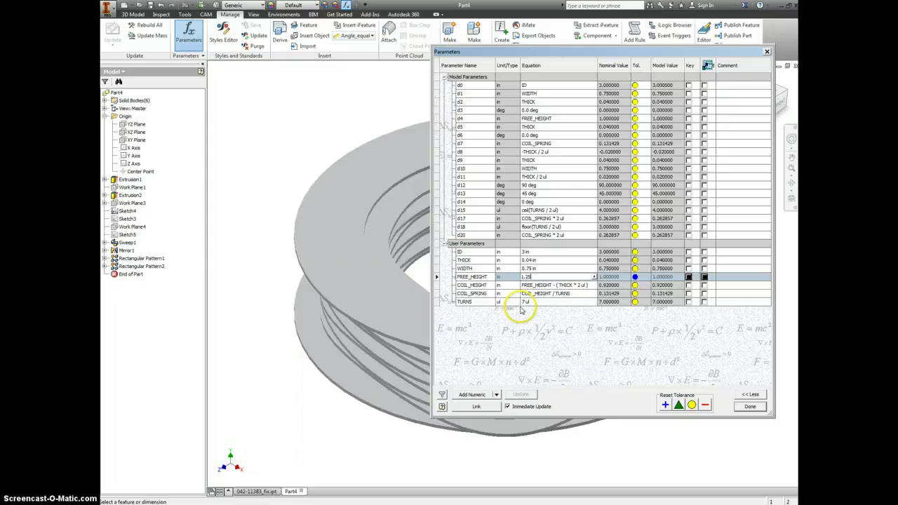
pyautogui.click(523, 301)
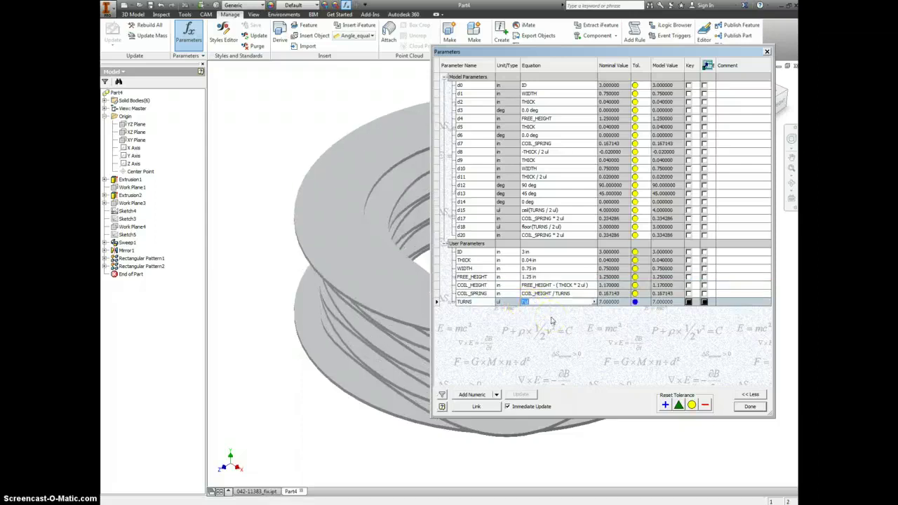
pyautogui.write('6')
pyautogui.press('Return')
pyautogui.press('Escape')
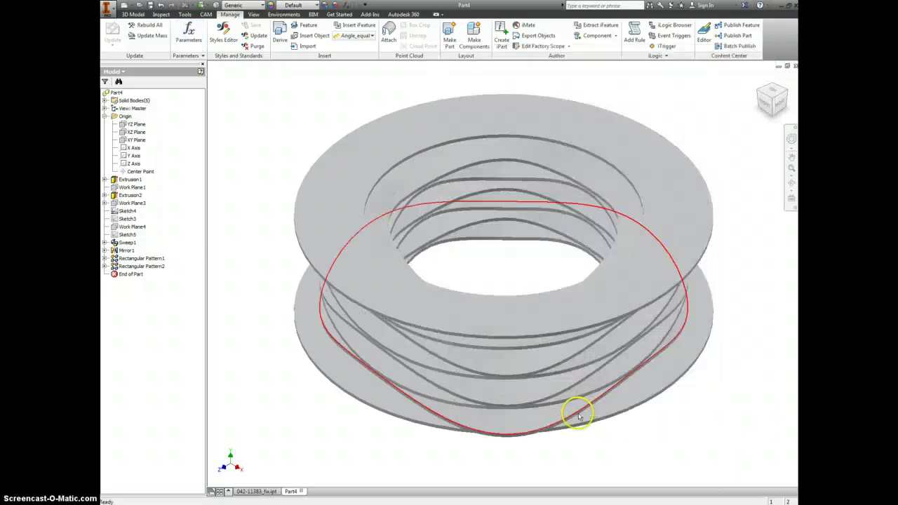
# Inspect the resized spring from the right side and in isometric view, and highlight the origin's YZ plane
pyautogui.click(778, 105)
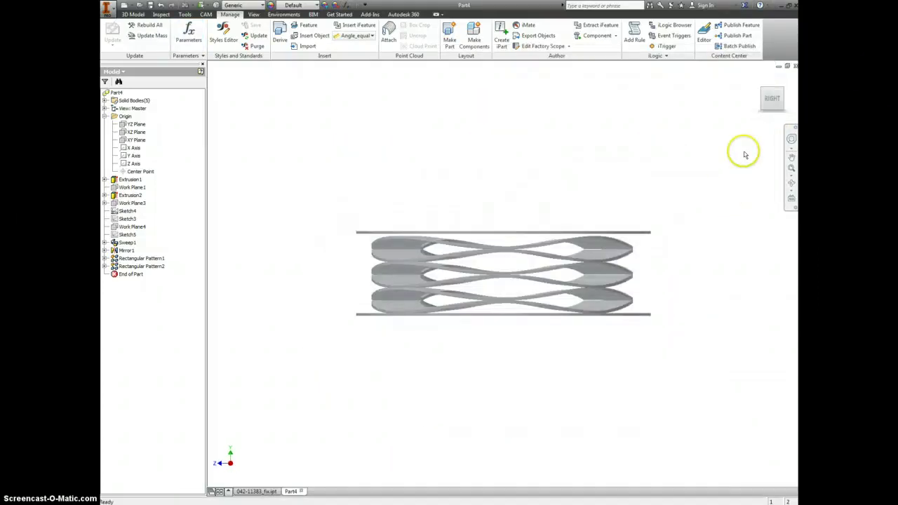
pyautogui.click(758, 80)
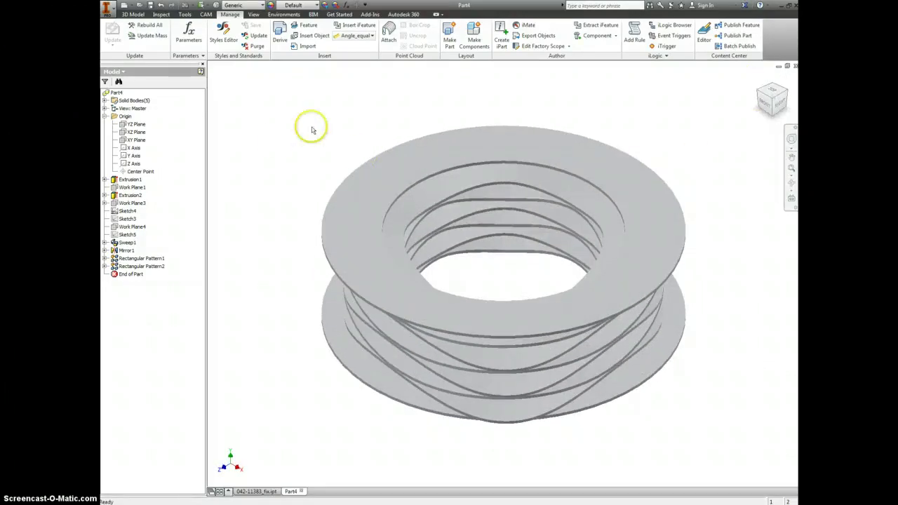
pyautogui.click(138, 125)
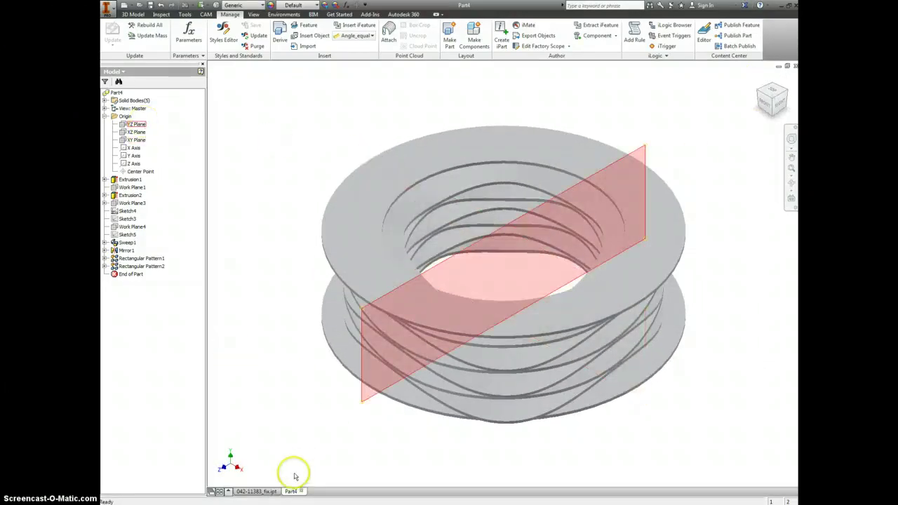